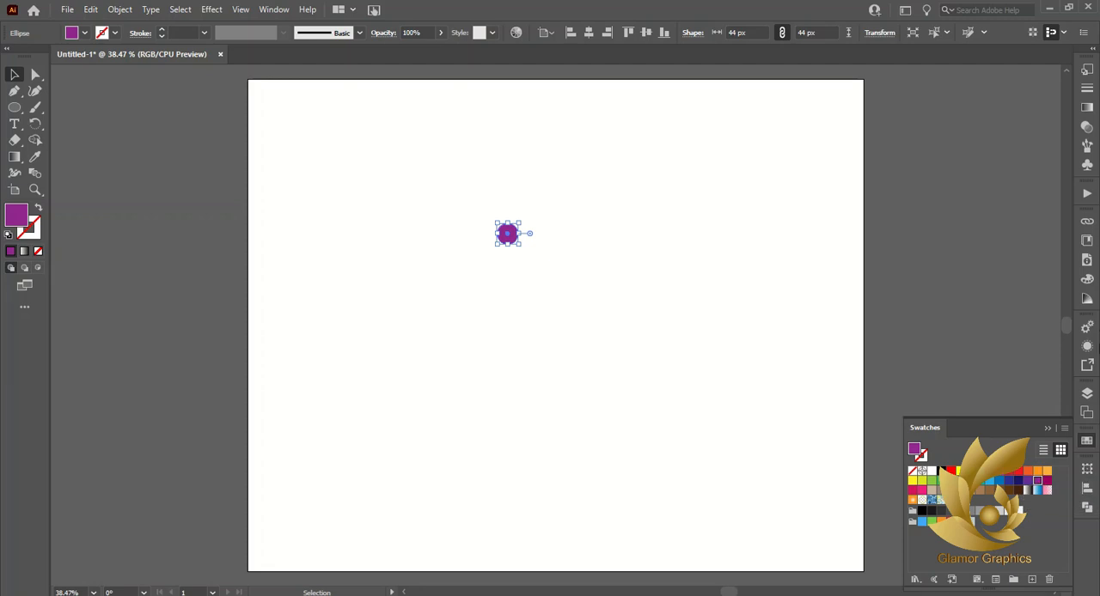
# Mute the small purple circle's fill by raising its green value to 114, for color #93728F
pyautogui.click(1088, 282)
pyautogui.moveTo(968, 262); pyautogui.dragTo(989, 266)
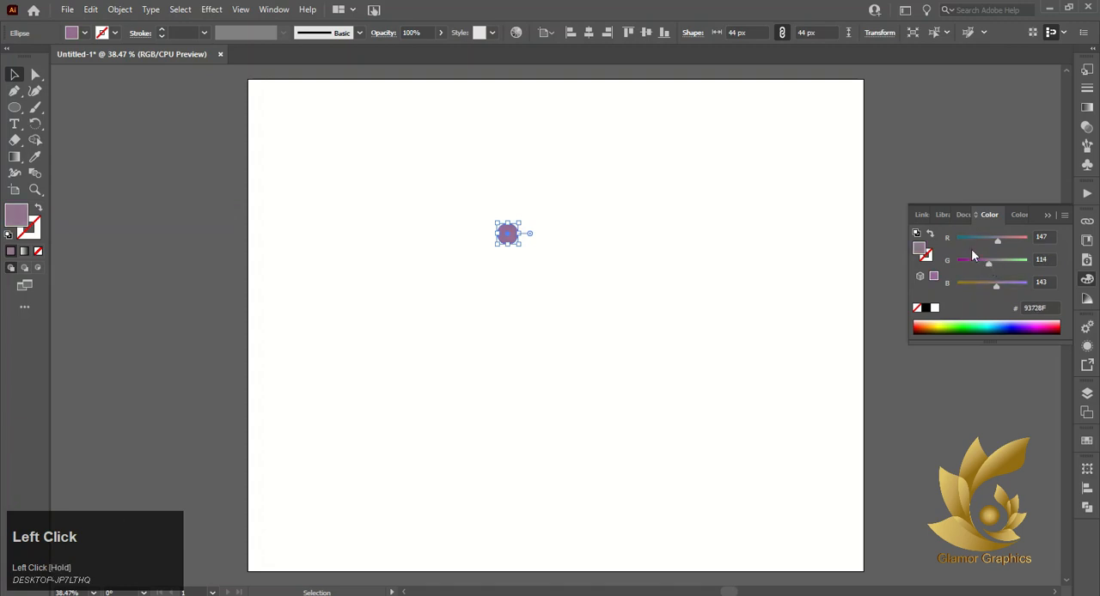
pyautogui.click(859, 190)
pyautogui.click(992, 216)
# Duplicate the circle into an evenly spaced horizontal row of 18 from the artboard's upper left and align their top edges
pyautogui.moveTo(513, 235); pyautogui.dragTo(270, 153)
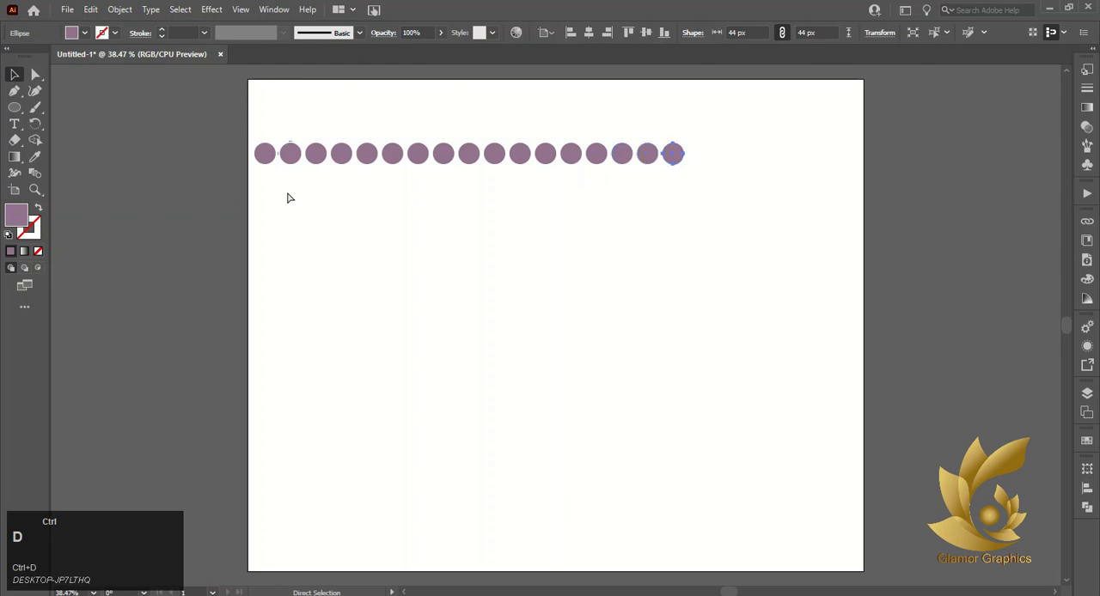
pyautogui.moveTo(208, 123); pyautogui.dragTo(753, 303)
pyautogui.click(589, 32)
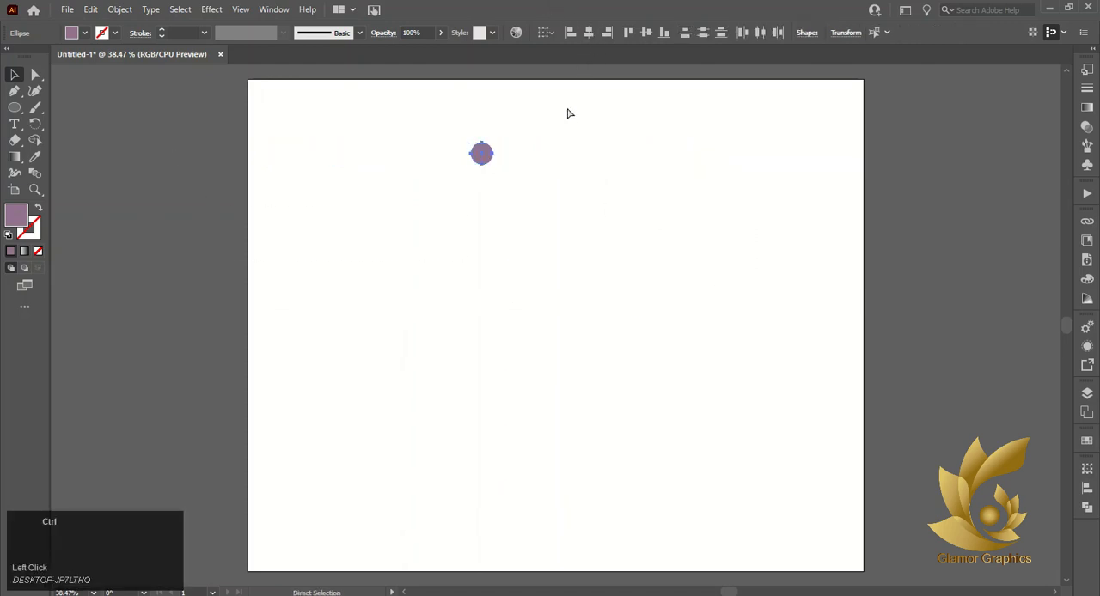
pyautogui.hotkey('ctrl', 'z')
pyautogui.click(630, 34)
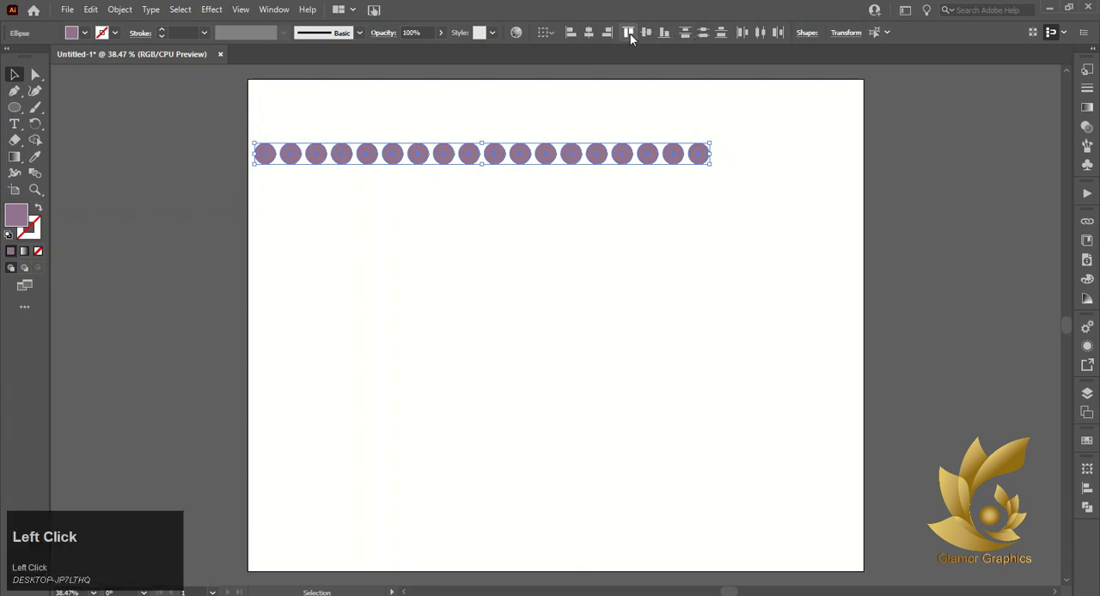
# Move the row near the artboard's top edge and repeat a staggered copy below it to build 14 interlocking rows
pyautogui.moveTo(481, 160); pyautogui.dragTo(474, 195)
pyautogui.hotkey('ctrl', 'z')
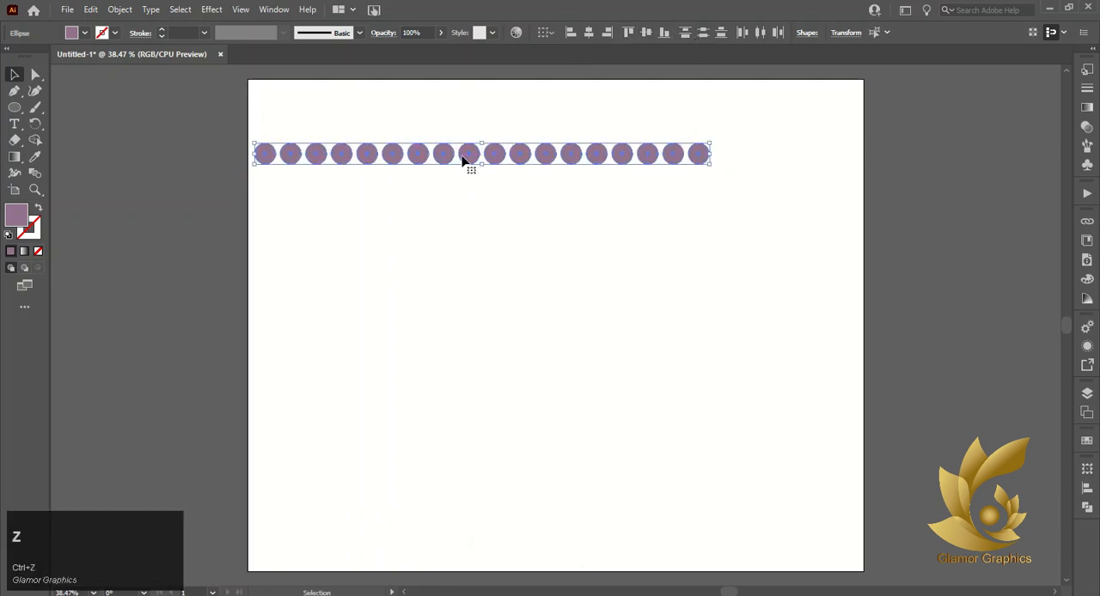
pyautogui.moveTo(462, 159); pyautogui.dragTo(541, 140)
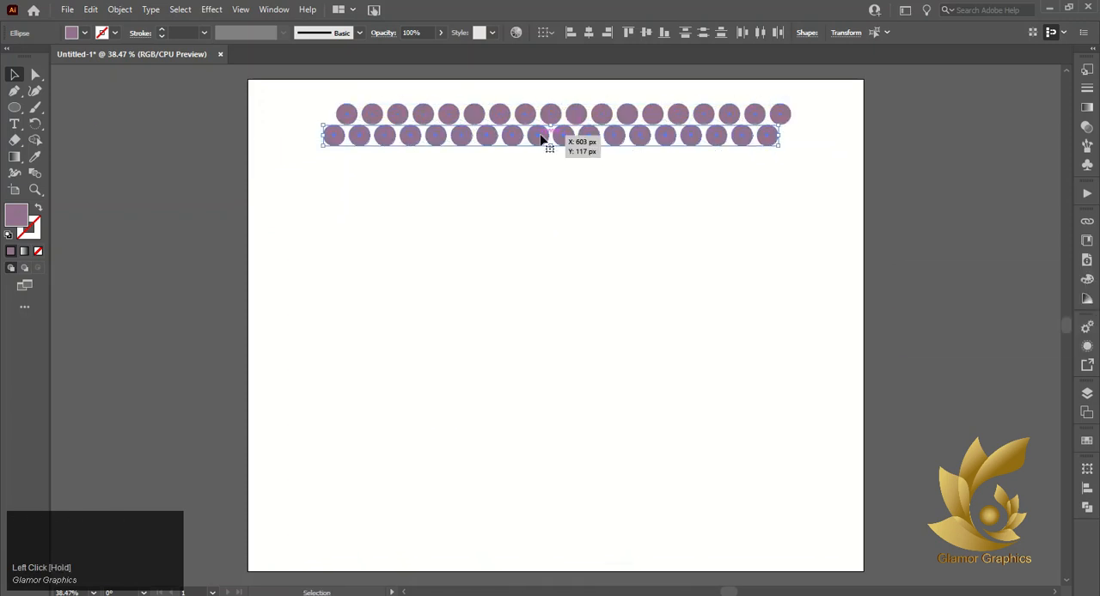
pyautogui.hotkey('ctrl', 'd')
pyautogui.hotkey('ctrl', 'd')
pyautogui.hotkey('ctrl', 'd')
pyautogui.hotkey('ctrl', 'd')
pyautogui.hotkey('ctrl', 'd')
pyautogui.hotkey('ctrl', 'd')
pyautogui.hotkey('ctrl', 'd')
pyautogui.hotkey('ctrl', 'd')
pyautogui.hotkey('ctrl', 'd')
pyautogui.hotkey('ctrl', 'd')
pyautogui.hotkey('ctrl', 'd')
pyautogui.hotkey('ctrl', 'd')
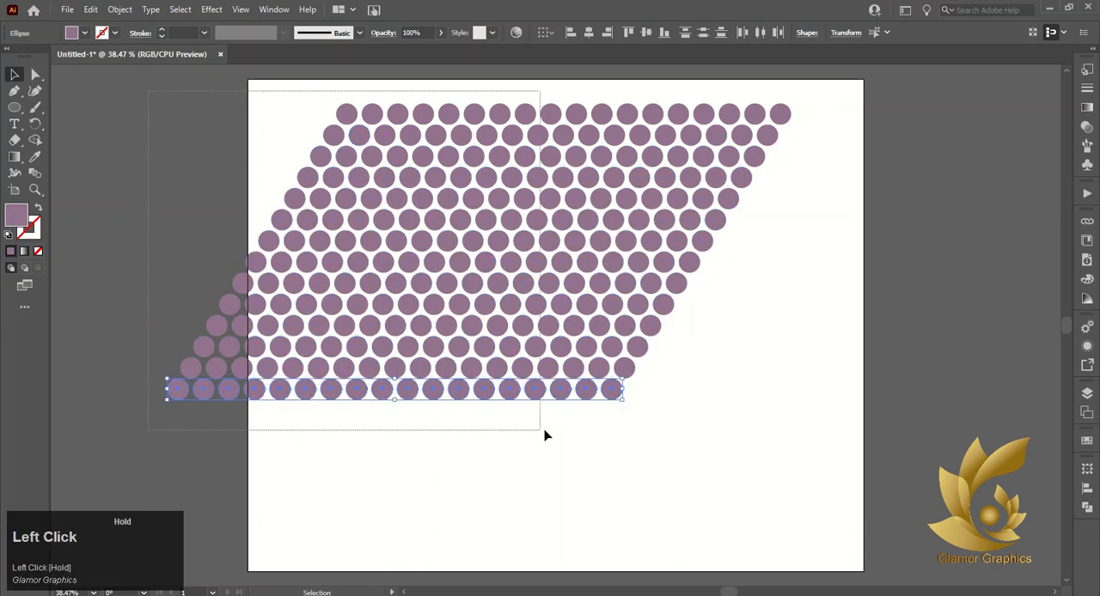
# Group all the circles and duplicate the group alongside so the dot rows continue across the artboard's full width
pyautogui.moveTo(544, 436); pyautogui.dragTo(828, 461)
pyautogui.rightClick(476, 225)
pyautogui.click(526, 313)
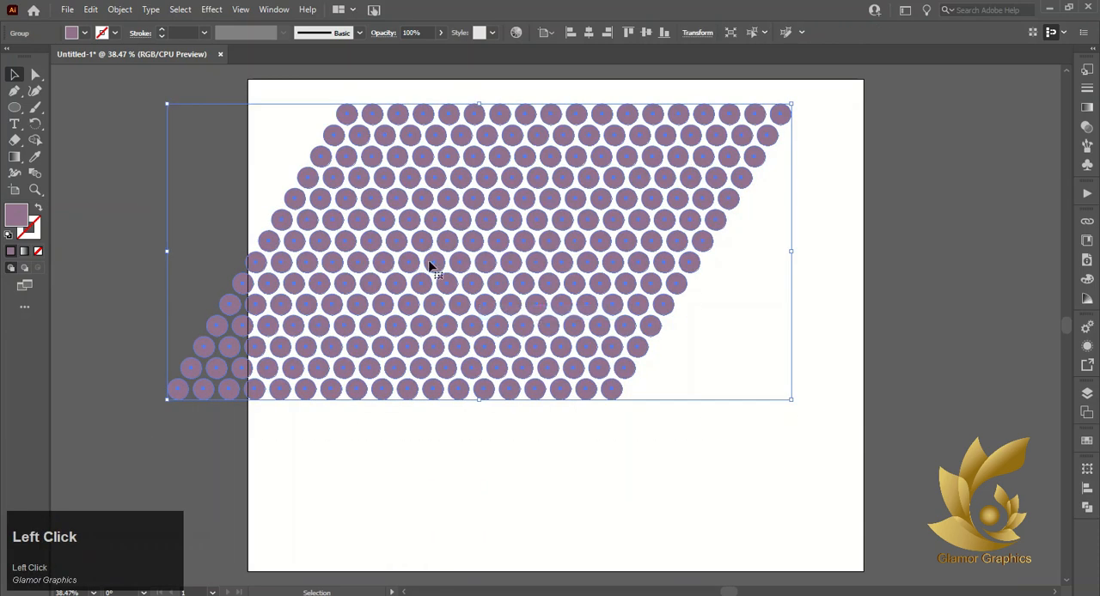
pyautogui.moveTo(429, 266); pyautogui.dragTo(751, 247)
pyautogui.scroll(-1, 709, 275)
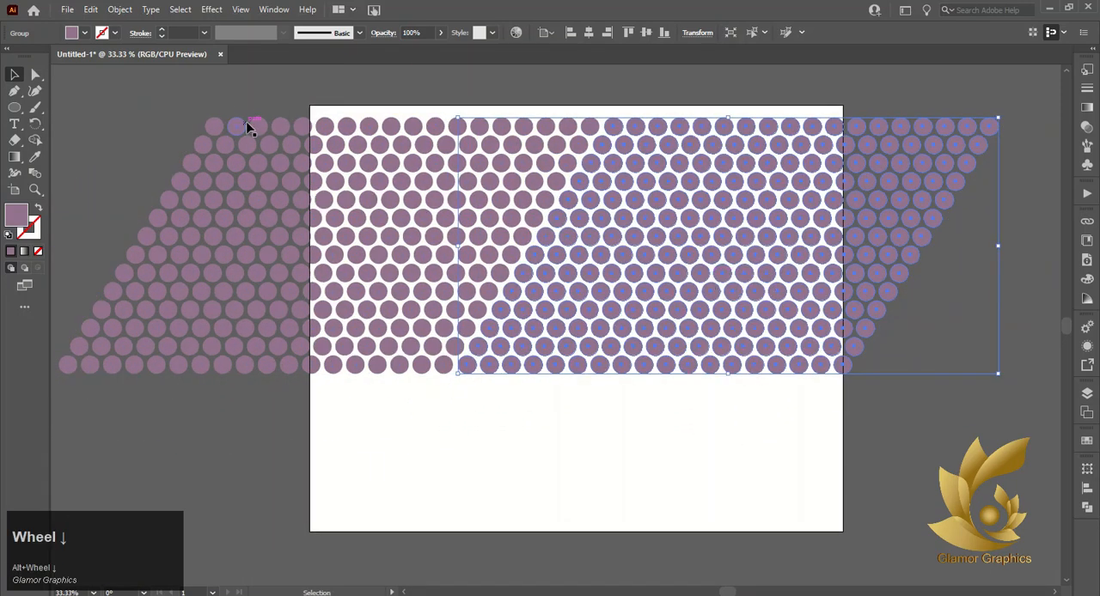
# Group the two side-by-side dot blocks and copy the combined block directly below, continuing the staggered rows
pyautogui.moveTo(287, 143); pyautogui.dragTo(593, 234)
pyautogui.hotkey('ctrl', 'z')
pyautogui.keyDown('shift'); pyautogui.click(704, 191); pyautogui.keyUp('shift')
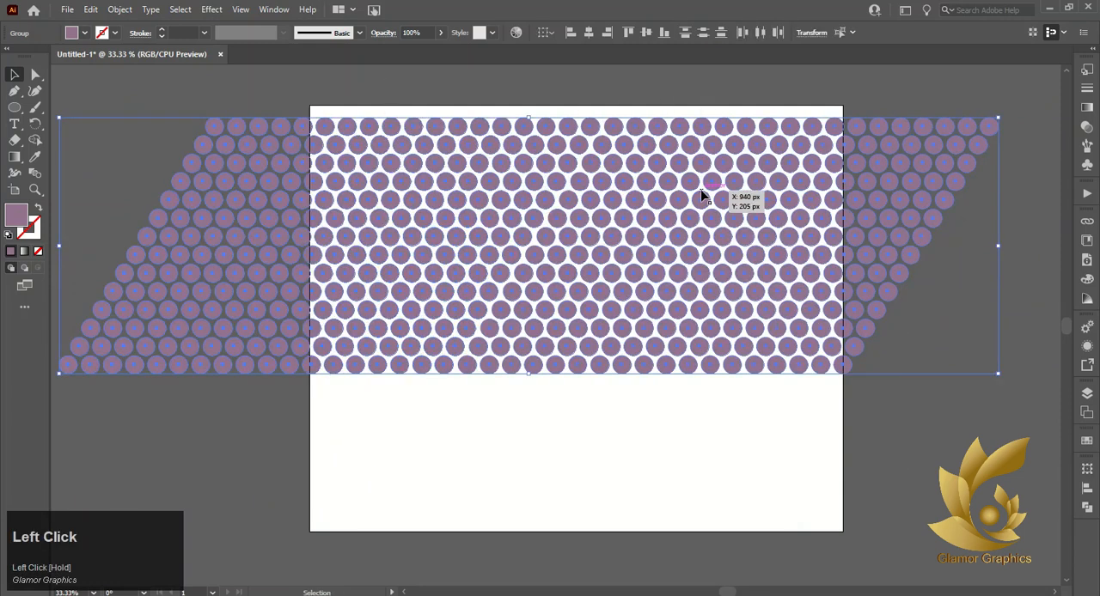
pyautogui.rightClick(565, 177)
pyautogui.click(616, 281)
pyautogui.click(511, 301)
pyautogui.moveTo(510, 301); pyautogui.dragTo(361, 550)
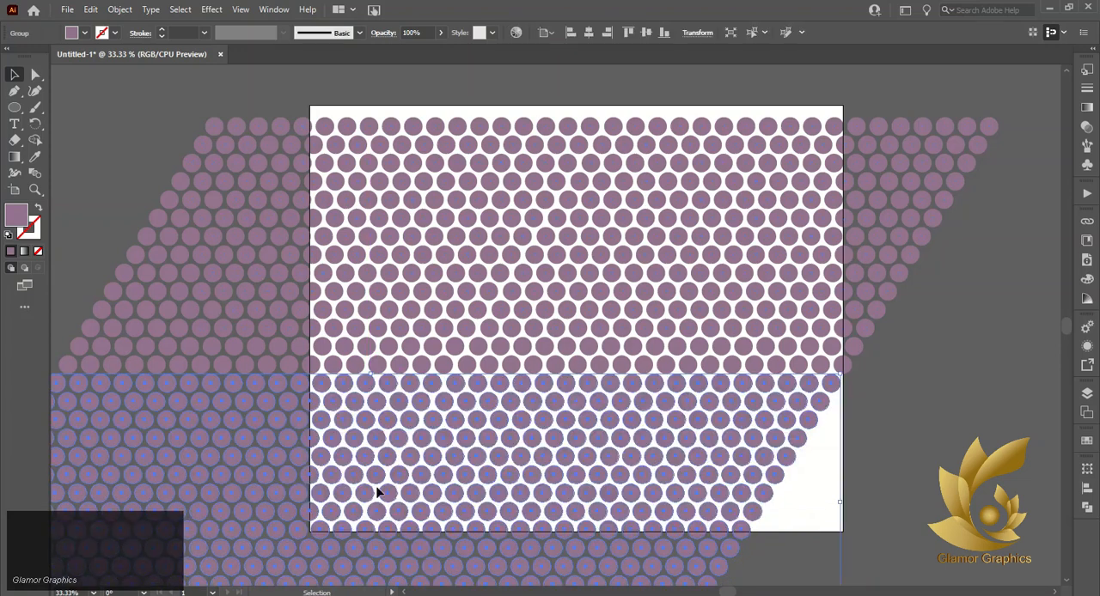
# Scale both dot blocks down together to fit inside the artboard and group them into one pattern
pyautogui.scroll(-2, 404, 389)
pyautogui.scroll(-2, 405, 387)
pyautogui.moveTo(99, 244); pyautogui.dragTo(604, 433)
pyautogui.moveTo(782, 193); pyautogui.dragTo(633, 262)
pyautogui.moveTo(487, 350); pyautogui.dragTo(486, 326)
pyautogui.scroll(2, 487, 327)
pyautogui.rightClick(486, 324)
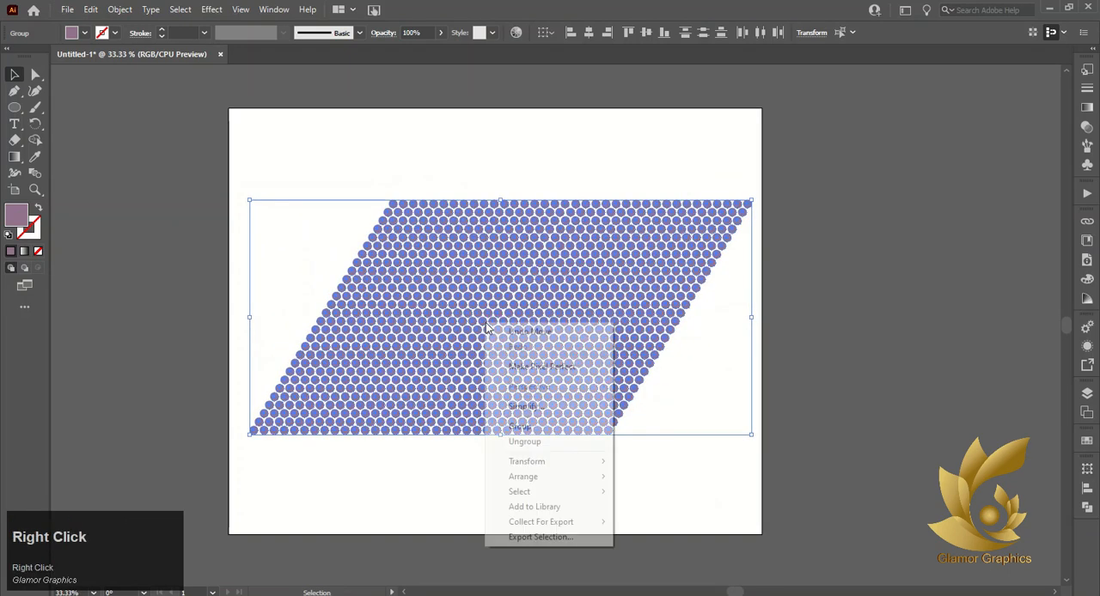
pyautogui.click(522, 421)
pyautogui.scroll(1, 464, 281)
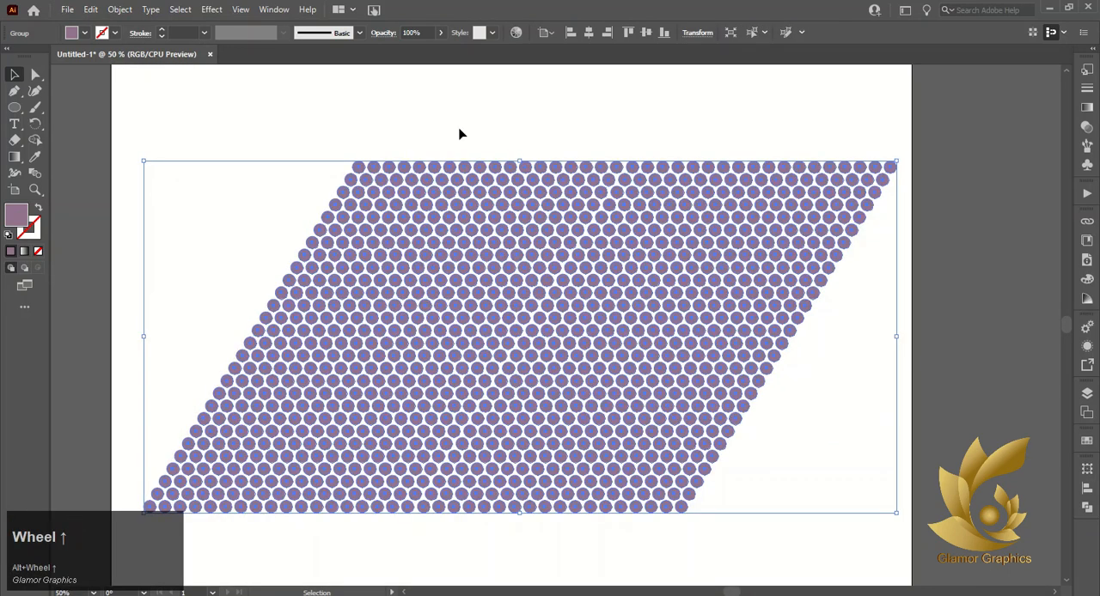
# Save the dot pattern as a dynamic symbol named New Symbol with the Movie Clip export type
pyautogui.click(955, 304)
pyautogui.click(629, 288)
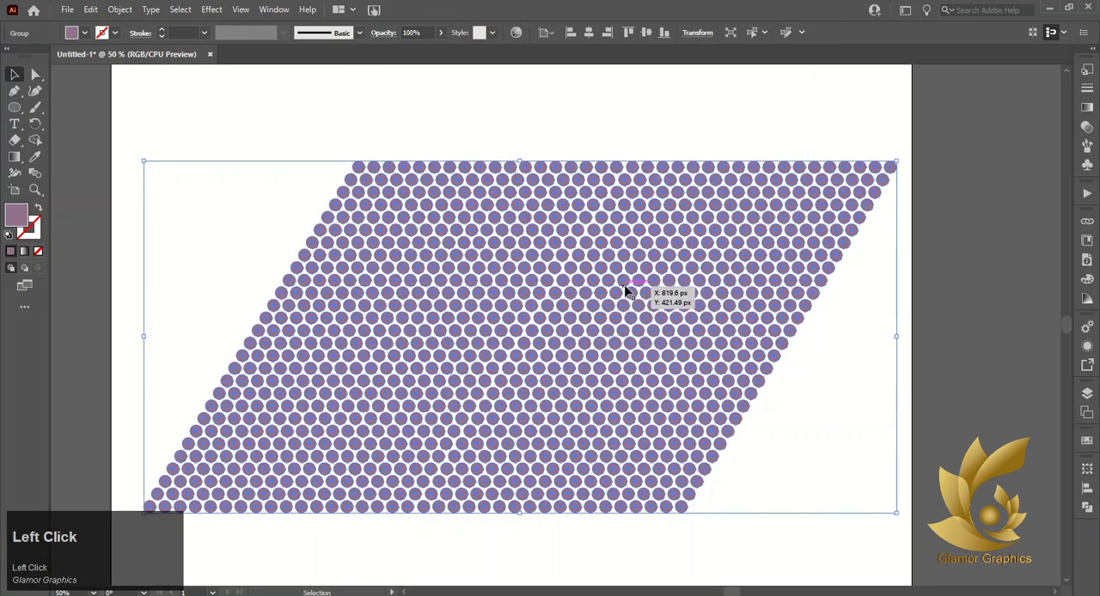
pyautogui.click(1086, 165)
pyautogui.moveTo(614, 245); pyautogui.dragTo(963, 163)
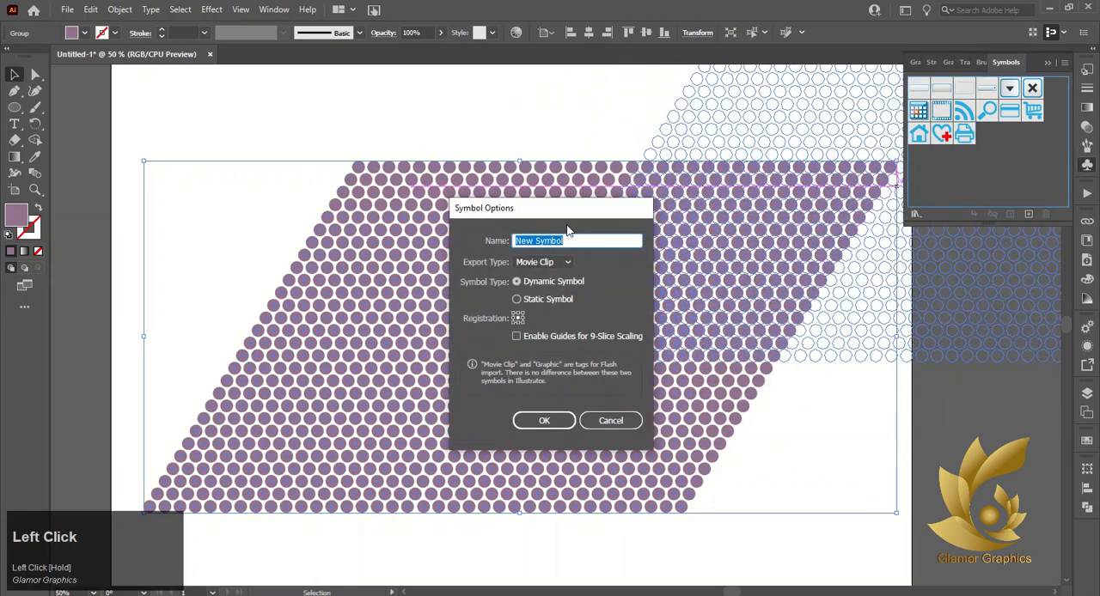
pyautogui.click(534, 423)
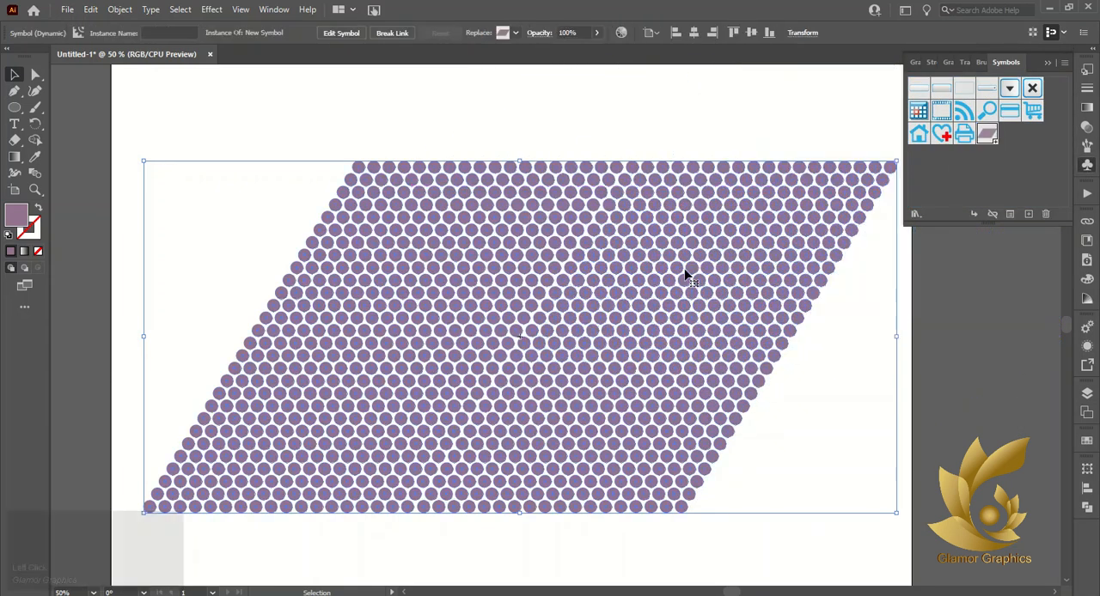
# Shrink the pattern's symbol instance proportionally to about a quarter of its size and move it to the artboard's upper-right corner
pyautogui.click(776, 415)
pyautogui.scroll(-1, 422, 437)
pyautogui.click(622, 319)
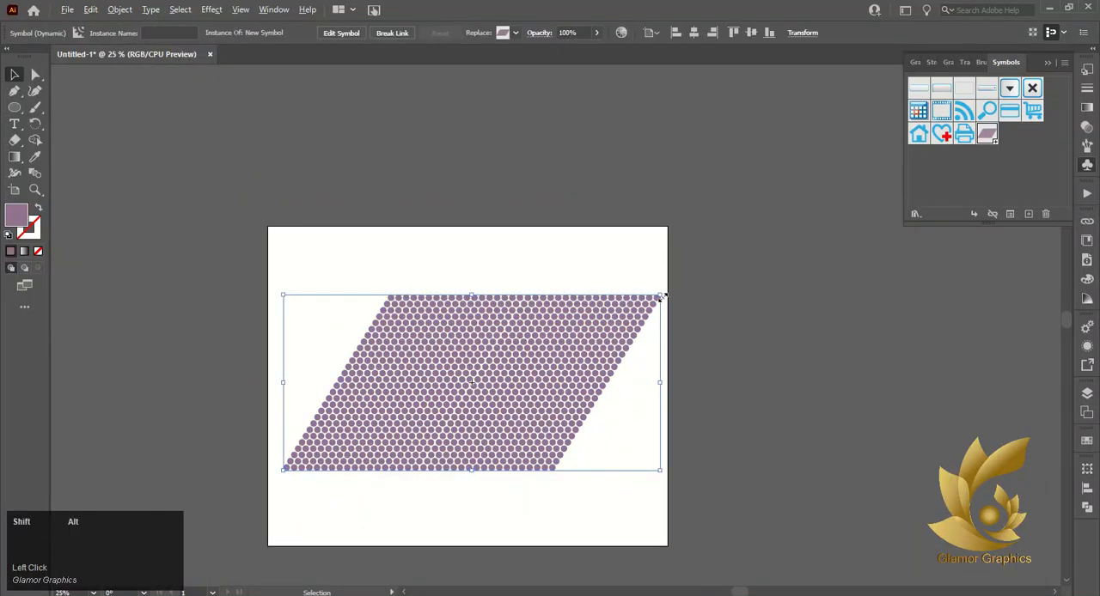
pyautogui.moveTo(660, 295); pyautogui.dragTo(523, 359)
pyautogui.moveTo(475, 404); pyautogui.dragTo(621, 274)
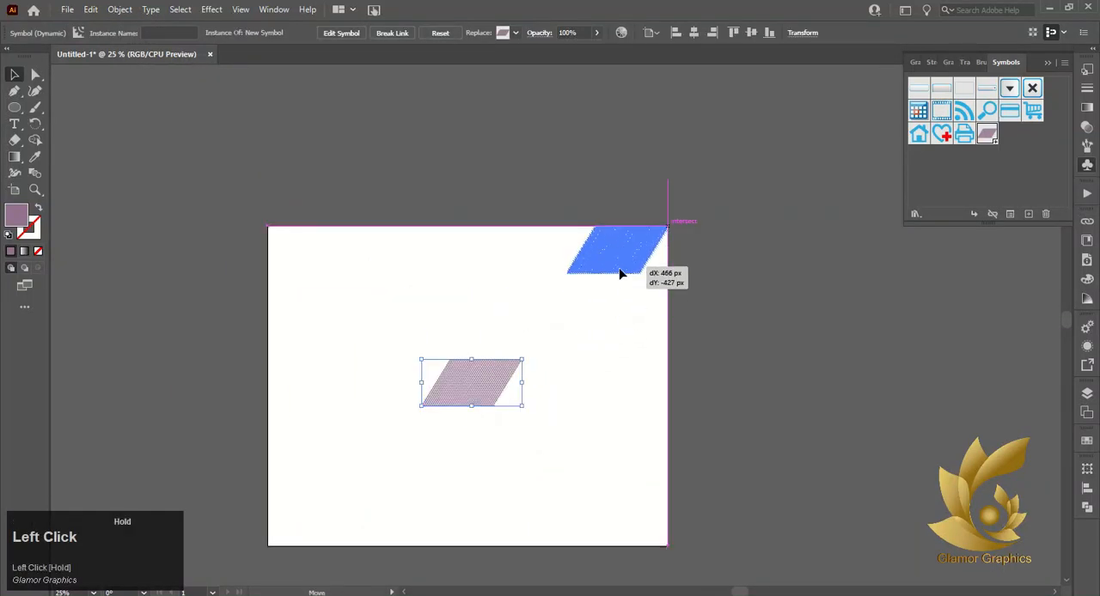
pyautogui.click(583, 368)
# Draw a circle about 525 px in diameter and move it into the open area near the artboard's center
pyautogui.scroll(2, 395, 344)
pyautogui.scroll(-3, 375, 395)
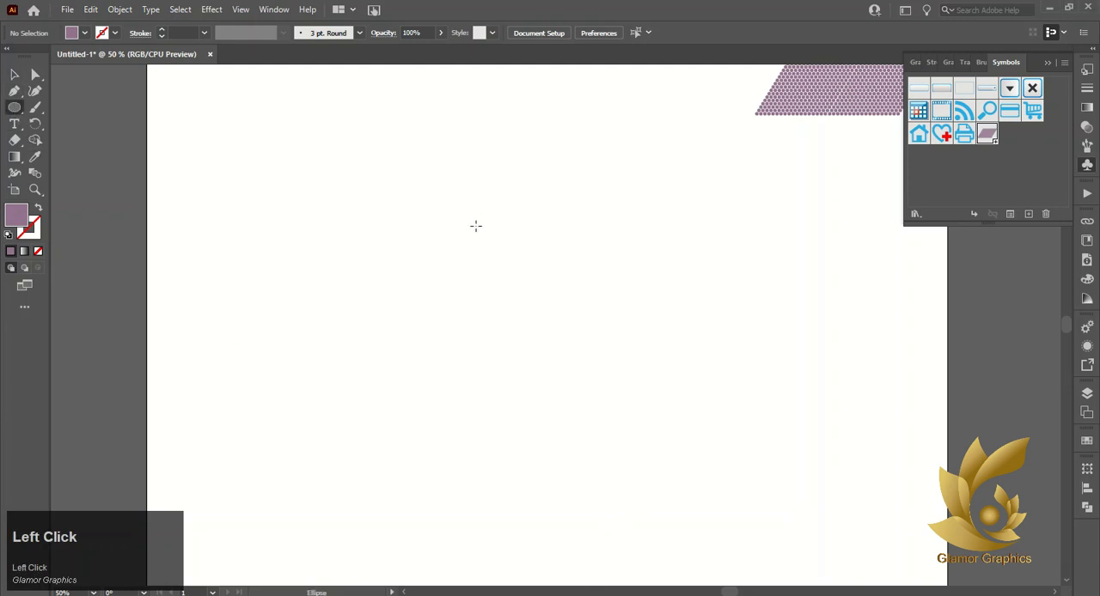
pyautogui.moveTo(474, 206); pyautogui.dragTo(798, 514)
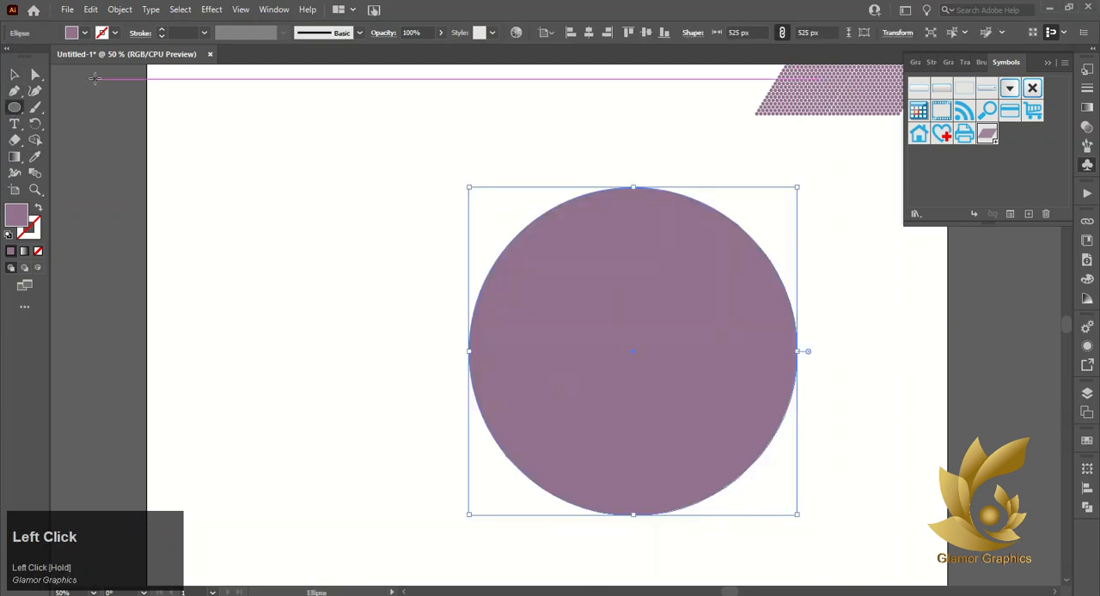
pyautogui.moveTo(628, 371); pyautogui.dragTo(495, 330)
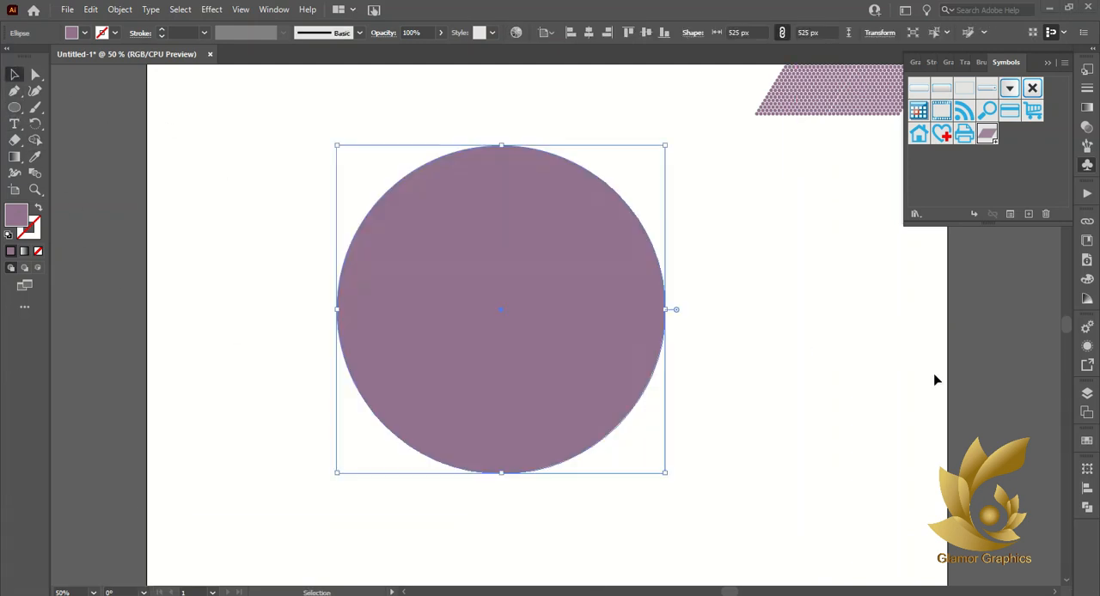
# Fill the large circle with a light gray swatch
pyautogui.click(1088, 440)
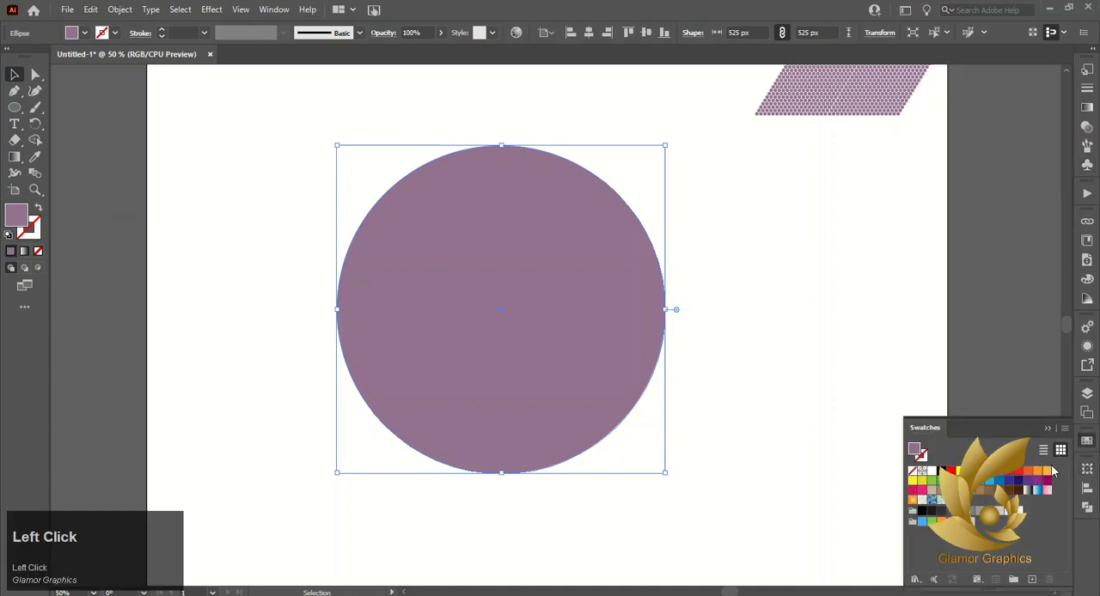
pyautogui.click(973, 515)
pyautogui.click(997, 520)
pyautogui.click(760, 343)
pyautogui.click(487, 345)
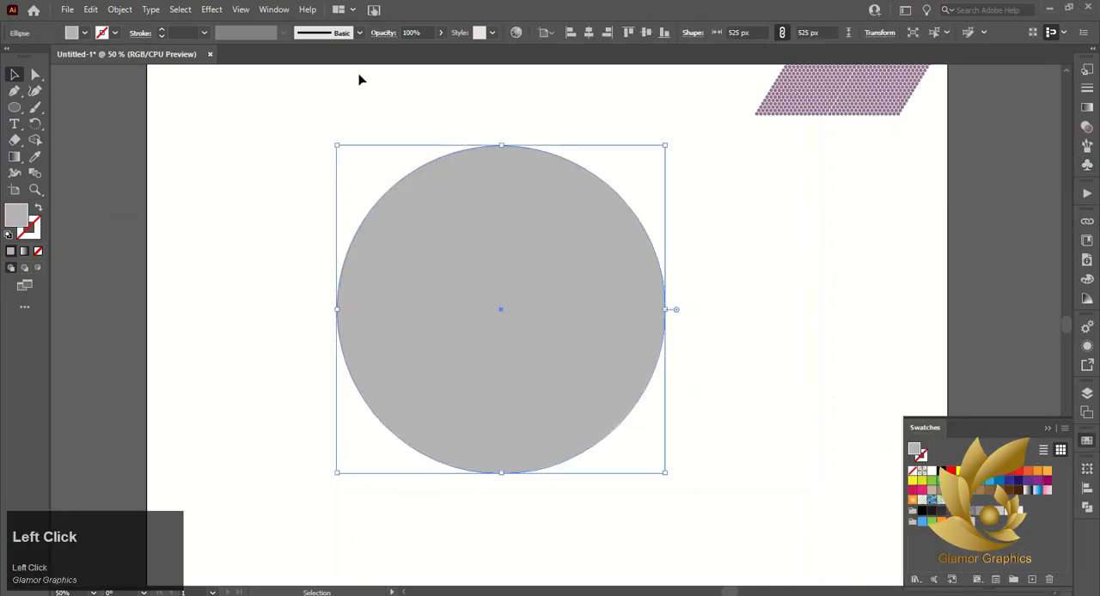
# Draw a rectangle over the left half of the large circle and subtract it to leave the right half circle
pyautogui.rightClick(15, 107)
pyautogui.click(86, 106)
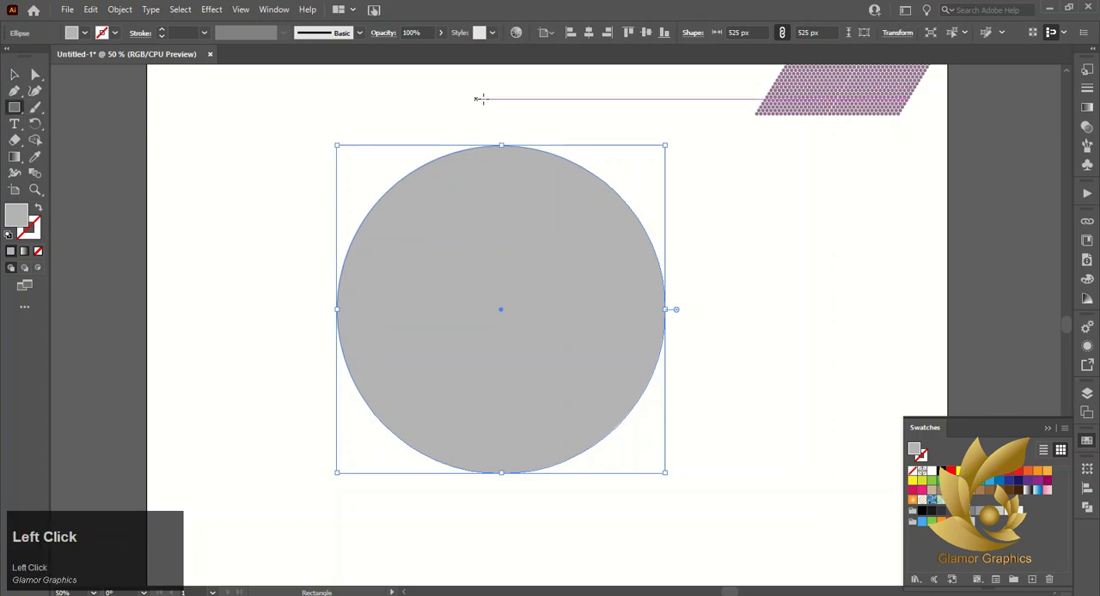
pyautogui.moveTo(501, 100); pyautogui.dragTo(314, 509)
pyautogui.moveTo(214, 161); pyautogui.dragTo(615, 366)
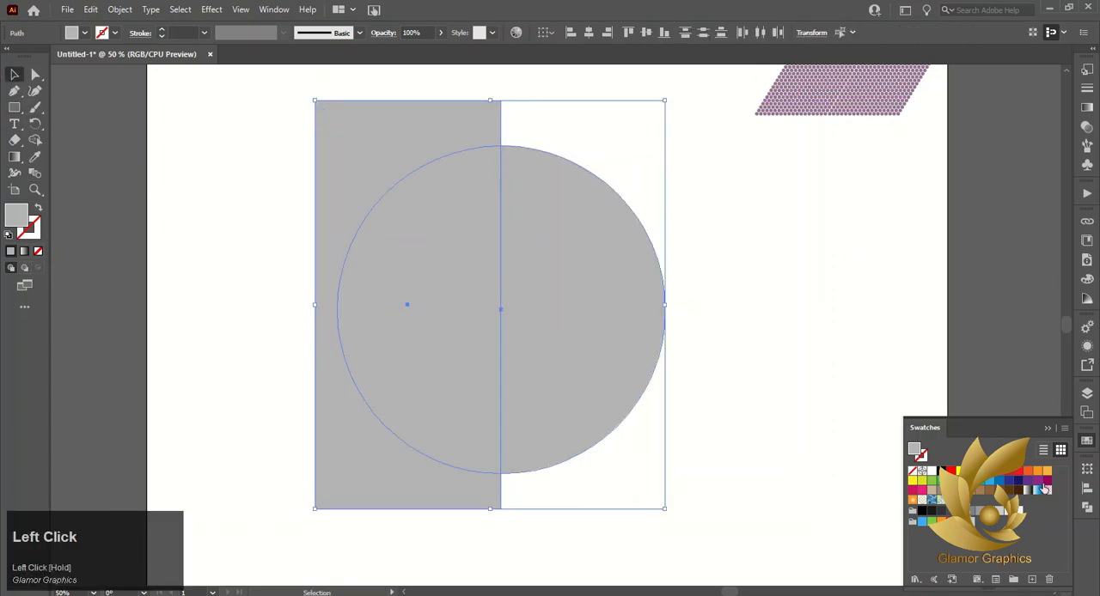
pyautogui.click(1087, 508)
pyautogui.click(952, 499)
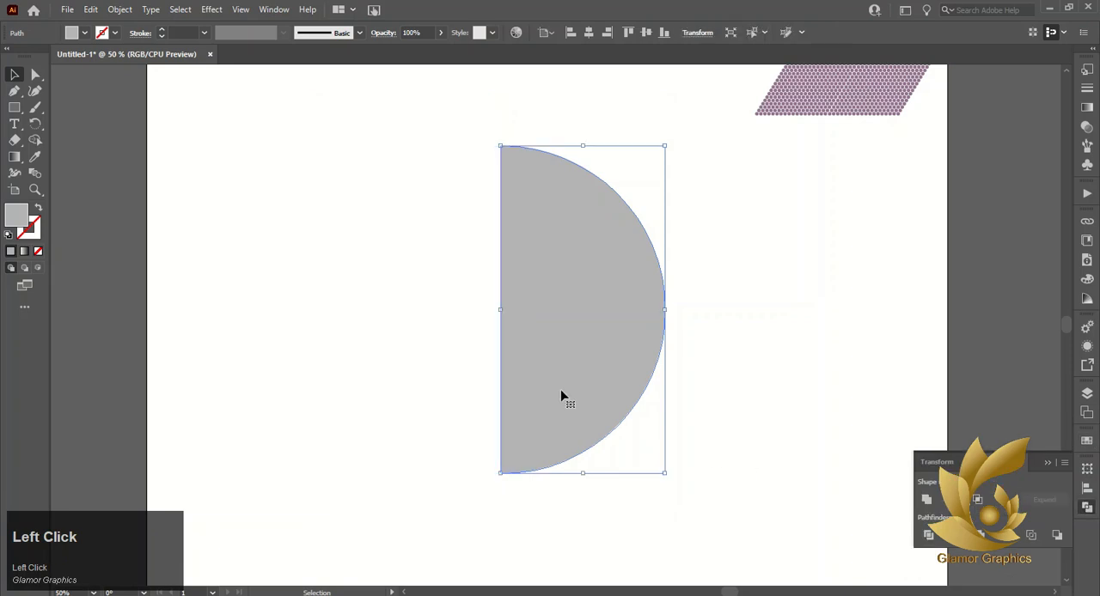
# Apply the 3D Revolve effect to the gray half circle from its left edge, keeping the options open with the sphere uncovered
pyautogui.click(212, 8)
pyautogui.moveTo(221, 88)
pyautogui.click(388, 101)
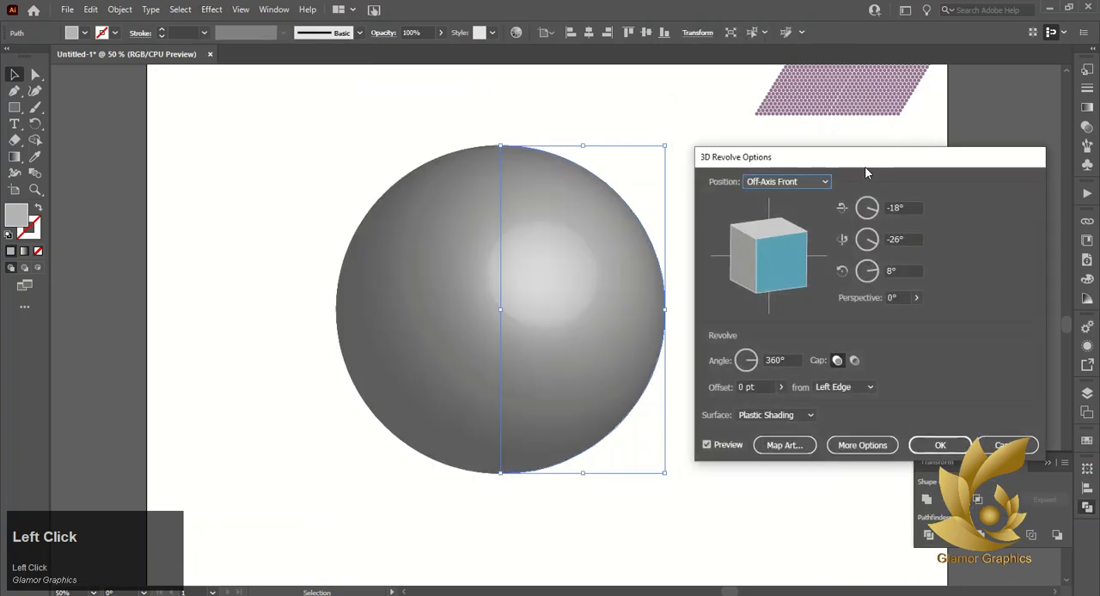
pyautogui.moveTo(867, 173); pyautogui.dragTo(217, 57)
# Map the New Symbol dot pattern onto surface 1 of 2 of the revolved sphere
pyautogui.click(127, 334)
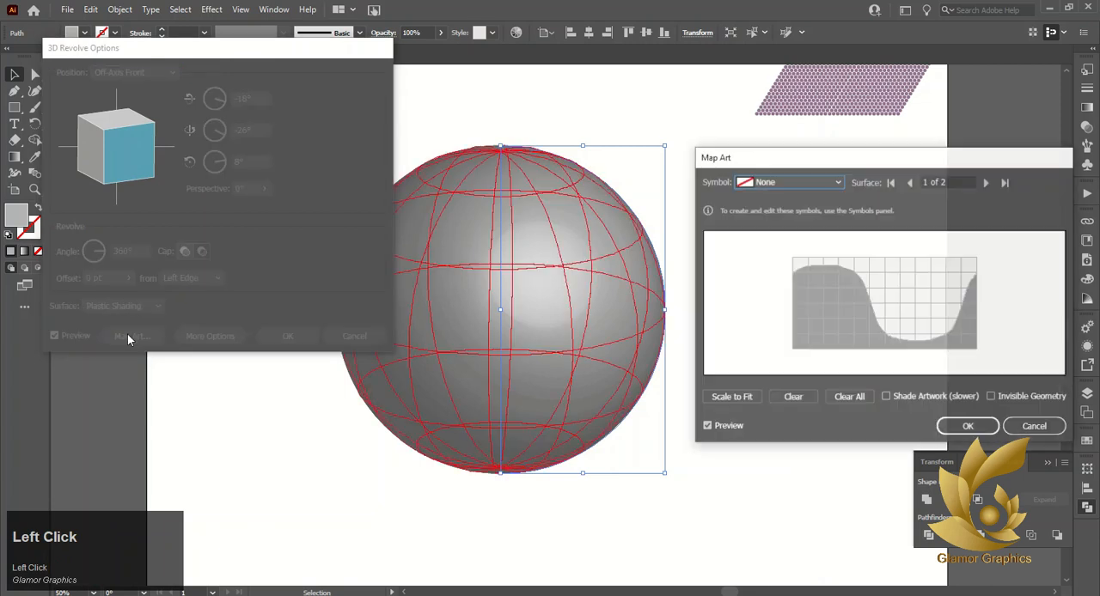
pyautogui.click(777, 182)
pyautogui.click(778, 444)
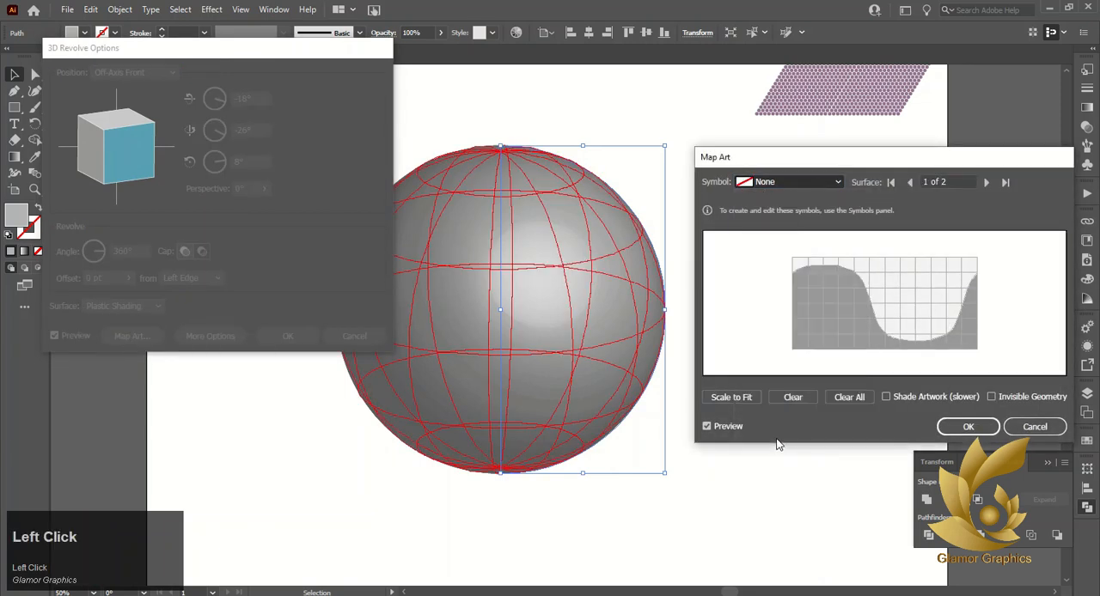
# Reposition and enlarge the mapped symbol until it covers the surface grid and nearly fills the map preview area
pyautogui.moveTo(885, 272); pyautogui.dragTo(835, 255)
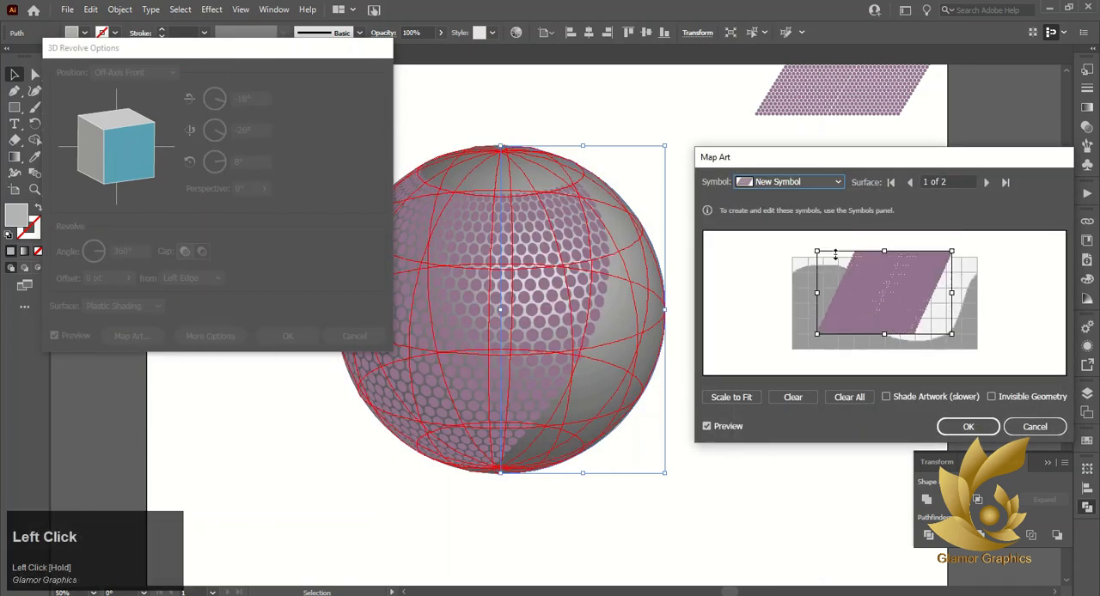
pyautogui.moveTo(817, 291); pyautogui.dragTo(730, 325)
pyautogui.moveTo(838, 334); pyautogui.dragTo(849, 394)
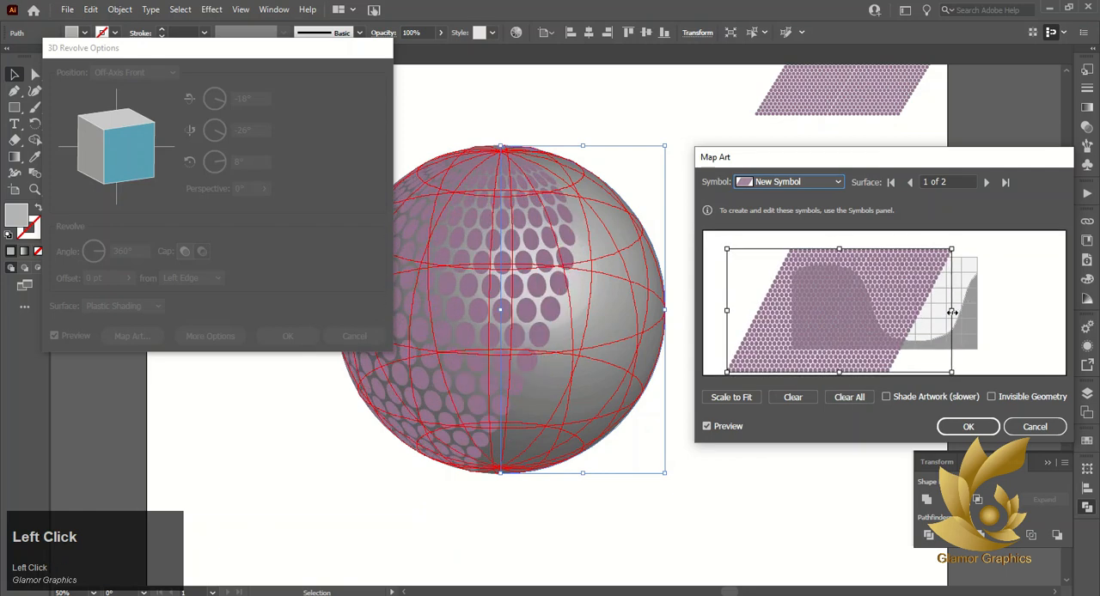
pyautogui.moveTo(951, 312); pyautogui.dragTo(1059, 315)
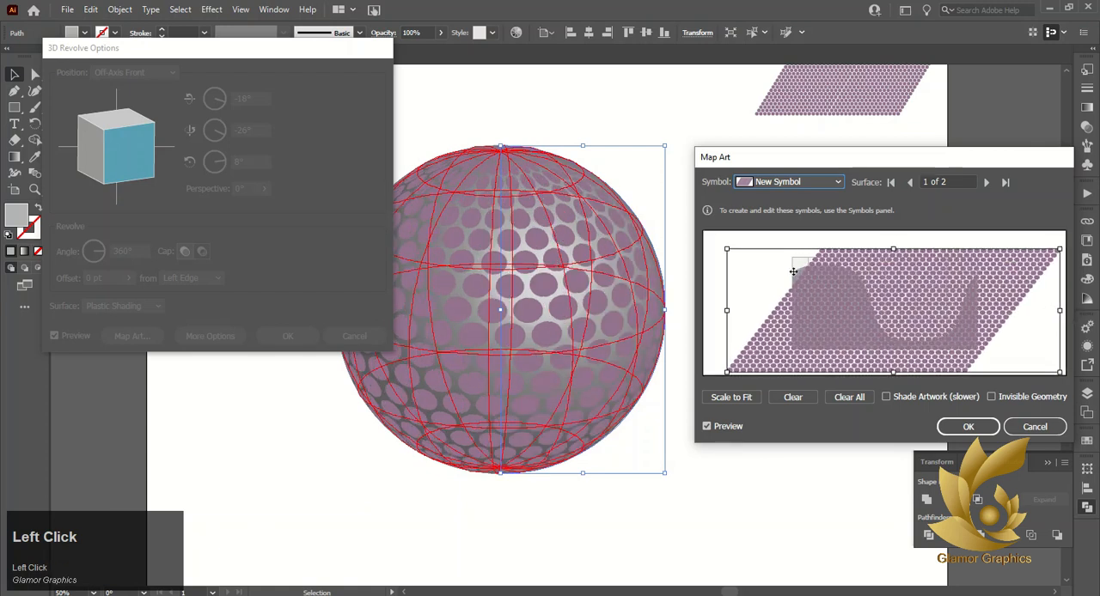
pyautogui.moveTo(729, 251); pyautogui.dragTo(705, 236)
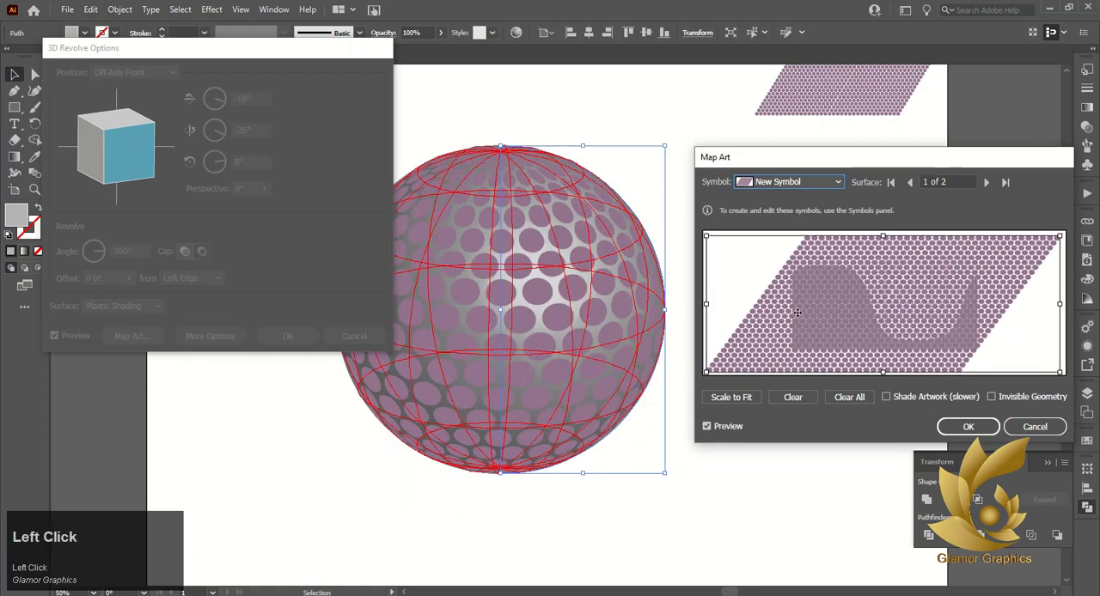
pyautogui.click(136, 164)
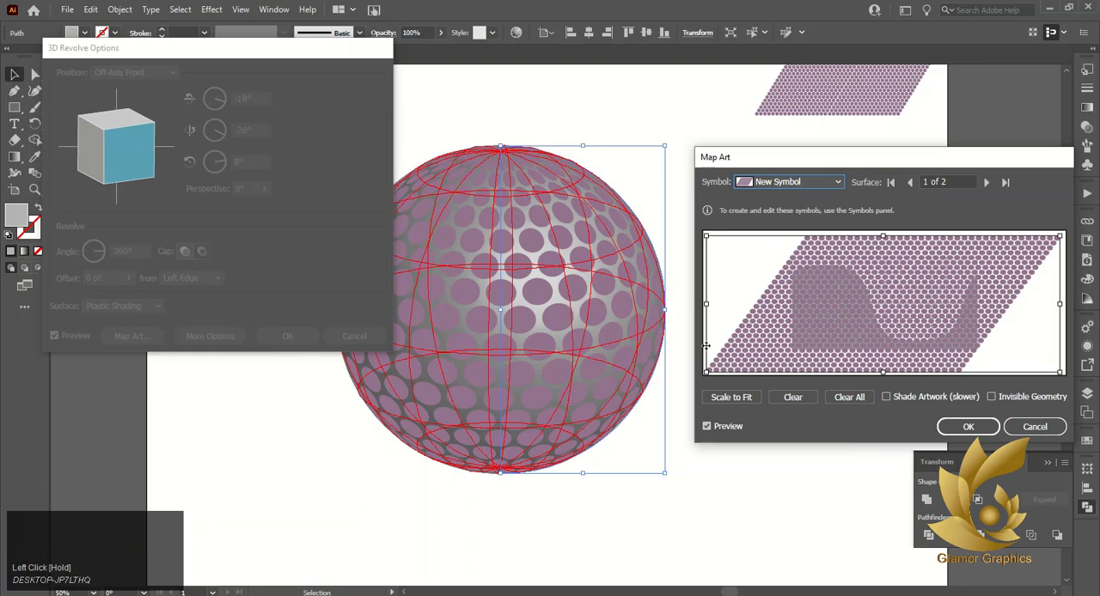
pyautogui.click(993, 398)
pyautogui.click(990, 398)
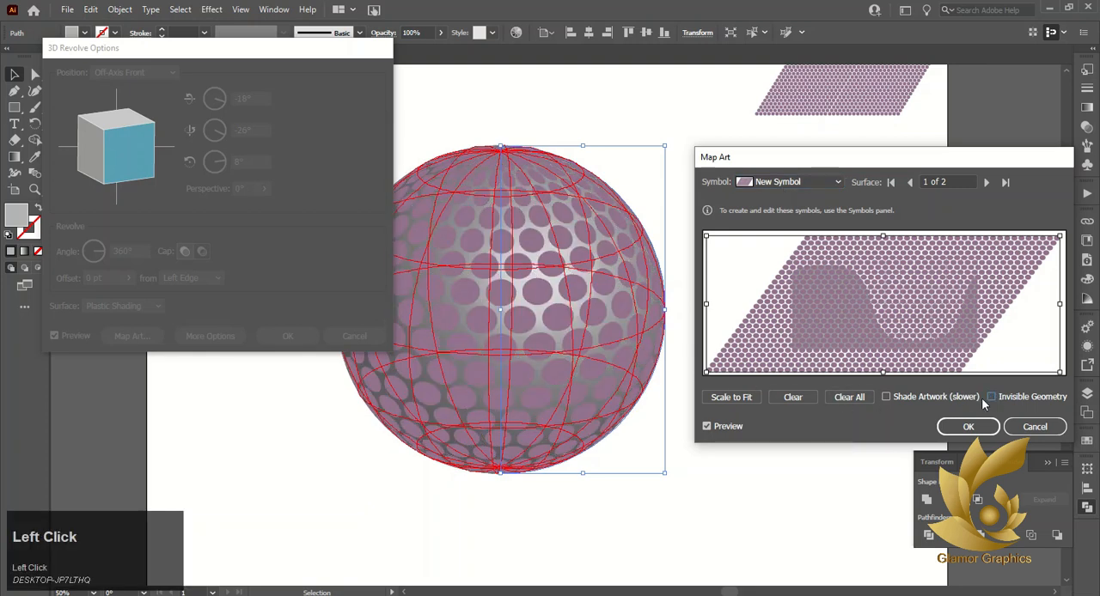
# Turn on shading for the mapped artwork, then apply the Map Art and 3D Revolve settings
pyautogui.click(886, 397)
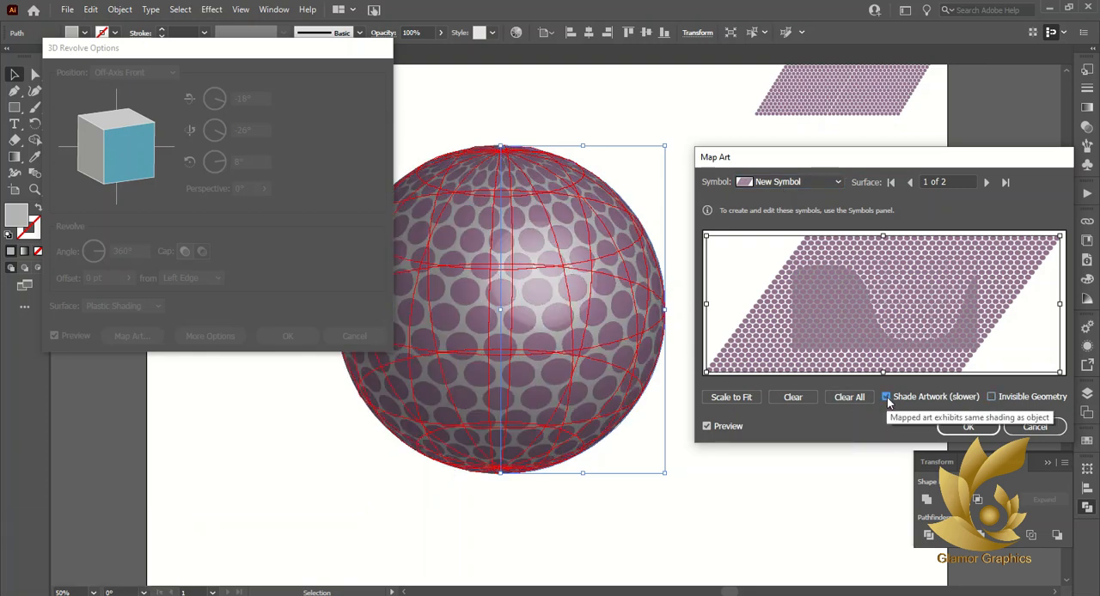
pyautogui.click(711, 423)
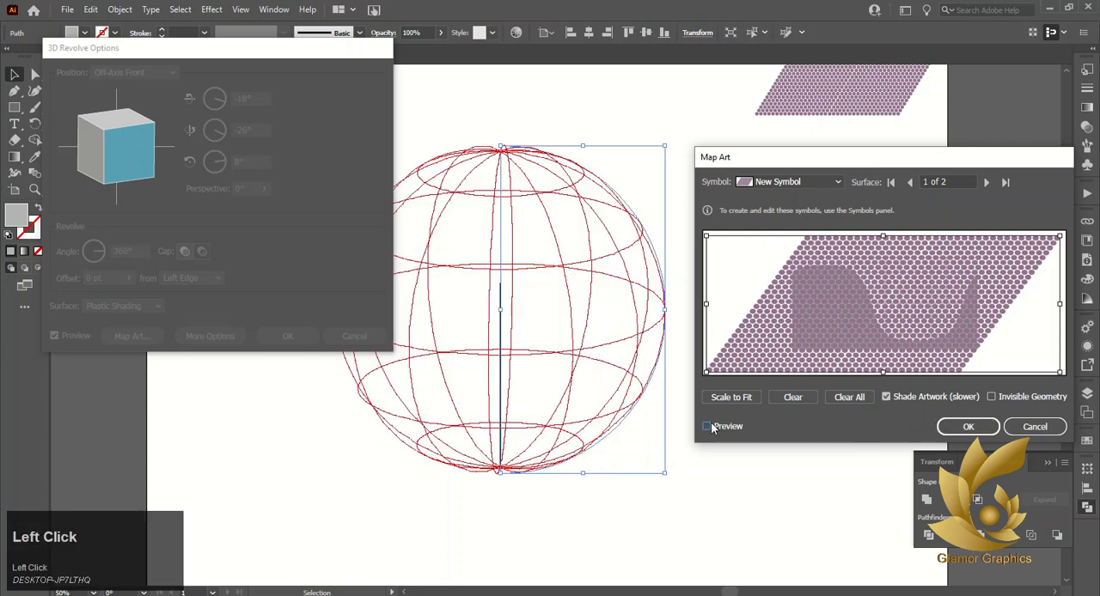
pyautogui.click(710, 423)
pyautogui.click(969, 427)
pyautogui.moveTo(254, 49); pyautogui.dragTo(932, 151)
pyautogui.moveTo(813, 247)
pyautogui.mouseDown()
pyautogui.moveTo(784, 242)
pyautogui.moveTo(827, 252)
pyautogui.moveTo(805, 244)
pyautogui.moveTo(809, 266)
pyautogui.moveTo(811, 249)
pyautogui.mouseUp()
pyautogui.click(961, 439)
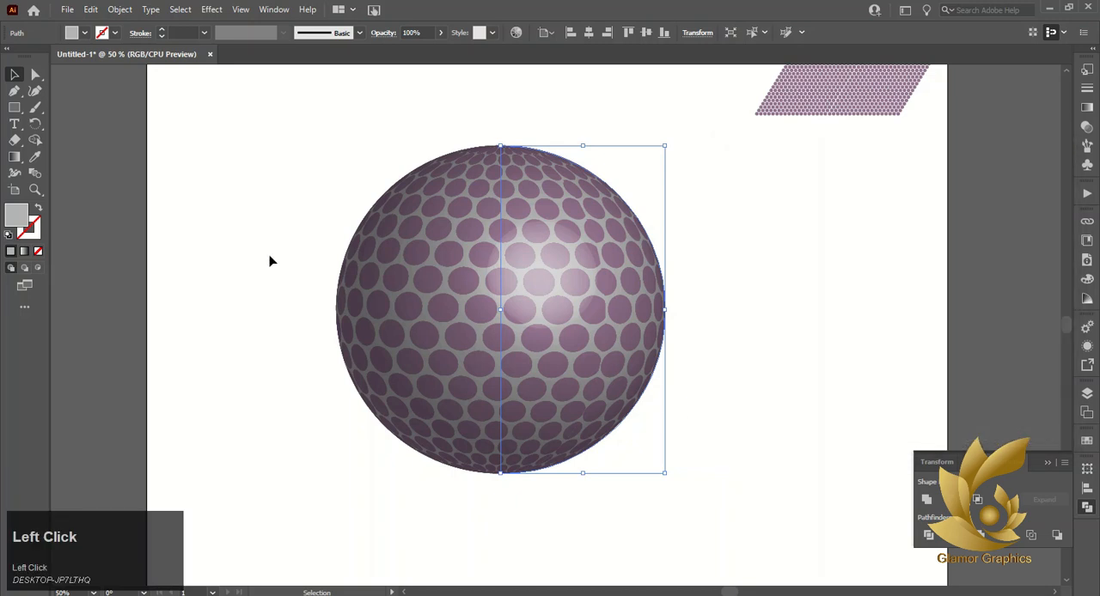
# Expand the appearance of the revolved sphere and ungroup it into its separate clip groups
pyautogui.click(118, 8)
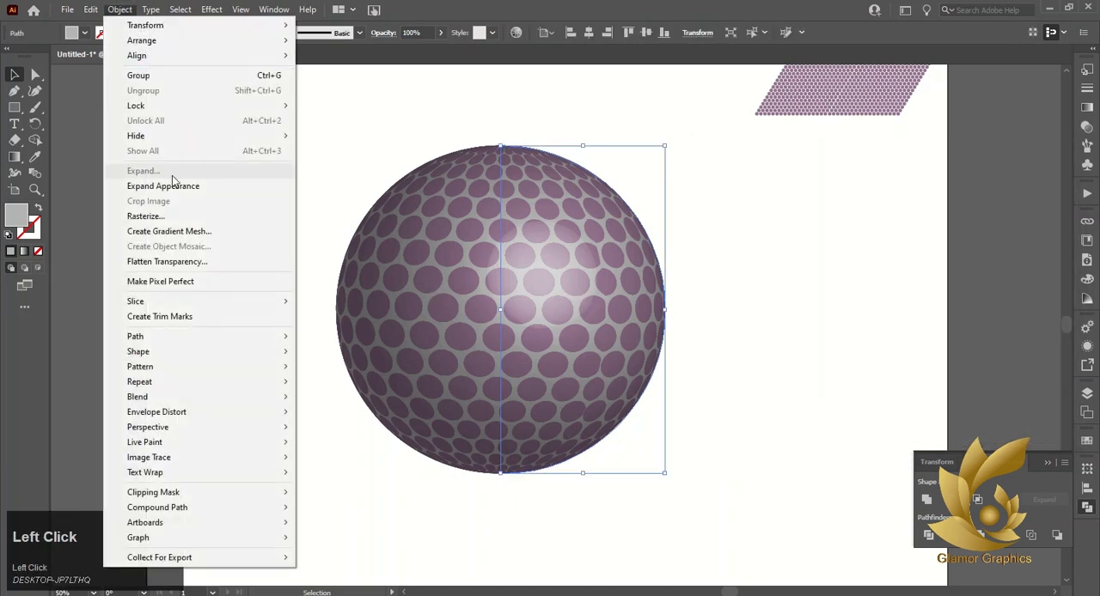
pyautogui.click(177, 185)
pyautogui.rightClick(470, 238)
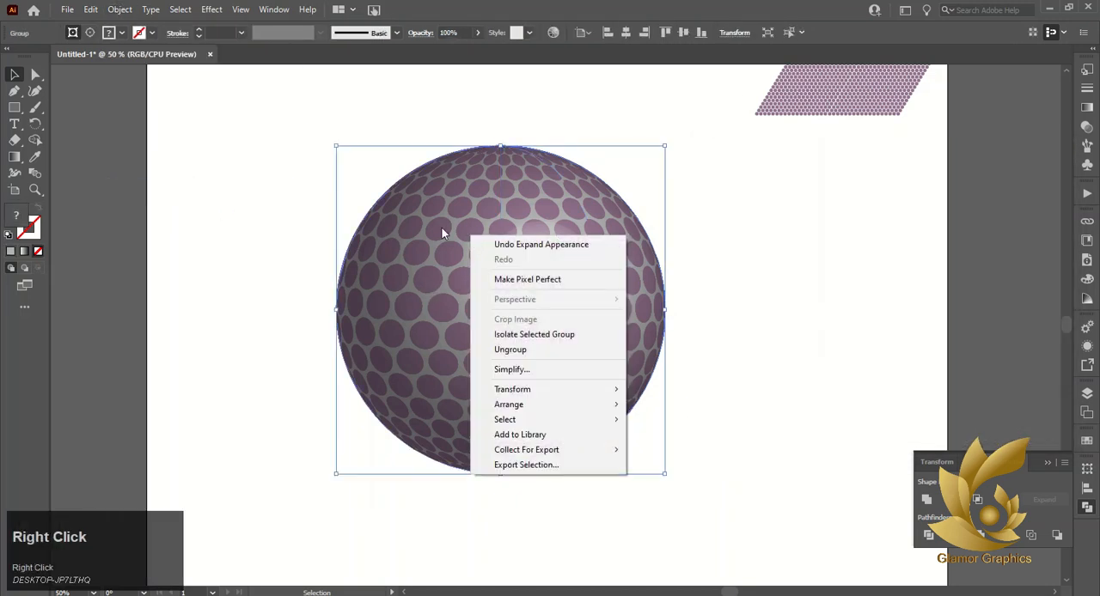
pyautogui.click(498, 351)
pyautogui.rightClick(495, 294)
pyautogui.click(535, 403)
pyautogui.rightClick(543, 347)
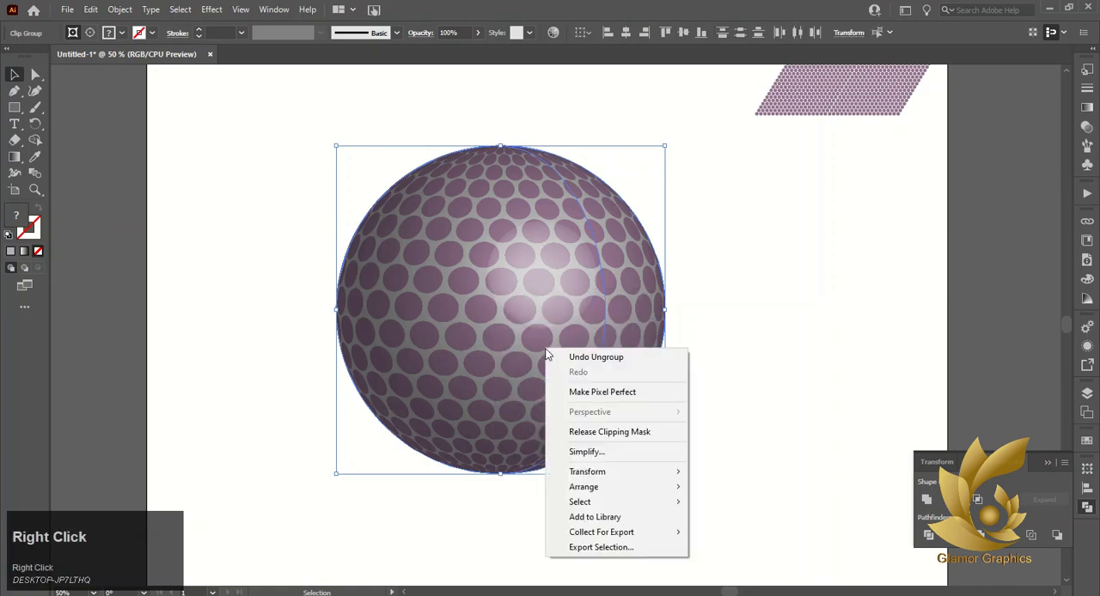
pyautogui.click(803, 377)
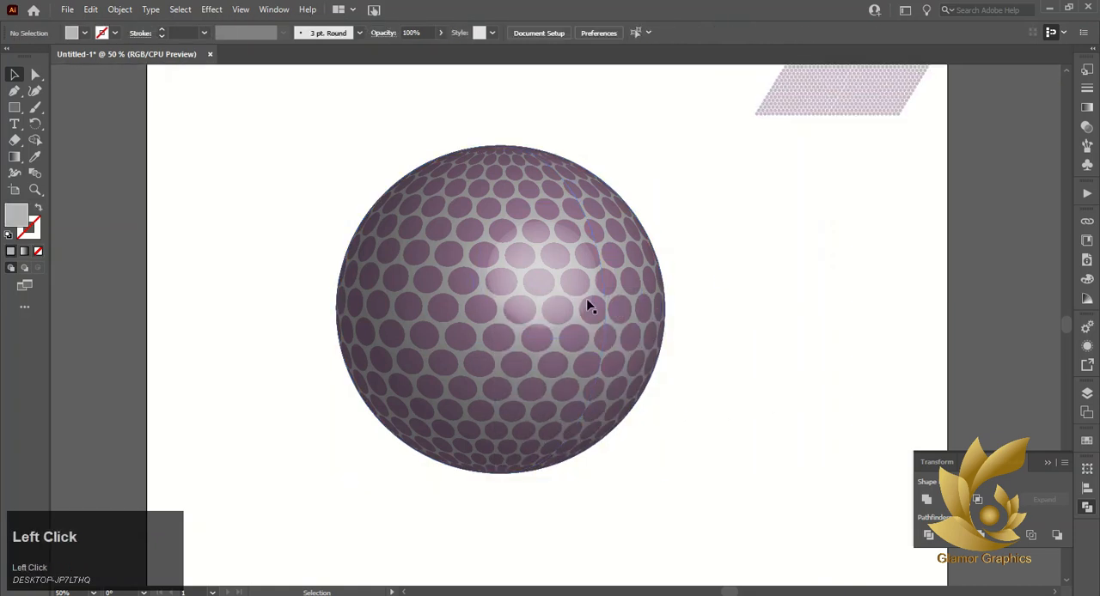
# Pull the two overlapping dotted spheres apart so they sit separately
pyautogui.moveTo(589, 306); pyautogui.dragTo(864, 338)
pyautogui.moveTo(764, 338); pyautogui.dragTo(834, 338)
pyautogui.moveTo(507, 325)
pyautogui.mouseDown()
pyautogui.moveTo(181, 329)
pyautogui.moveTo(504, 326)
pyautogui.mouseUp()
# Release the left sphere's clipping mask, move its dots aside and delete the gray base and leftover paths
pyautogui.rightClick(504, 327)
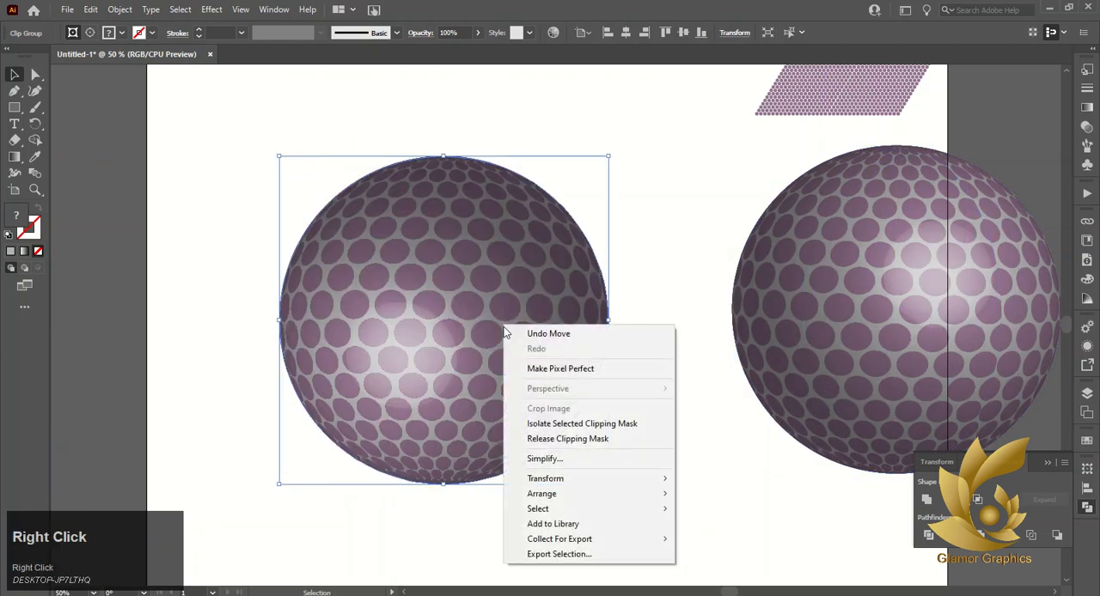
pyautogui.click(563, 441)
pyautogui.moveTo(469, 358); pyautogui.dragTo(137, 356)
pyautogui.click(482, 326)
pyautogui.press('Delete')
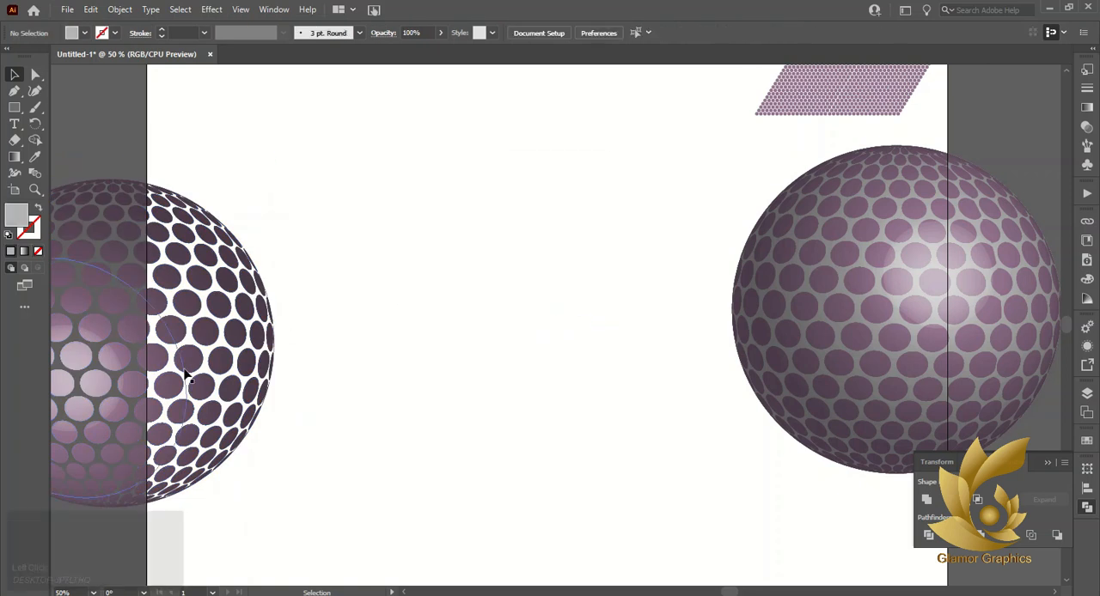
pyautogui.click(189, 371)
pyautogui.moveTo(349, 86); pyautogui.dragTo(591, 376)
pyautogui.press('Delete')
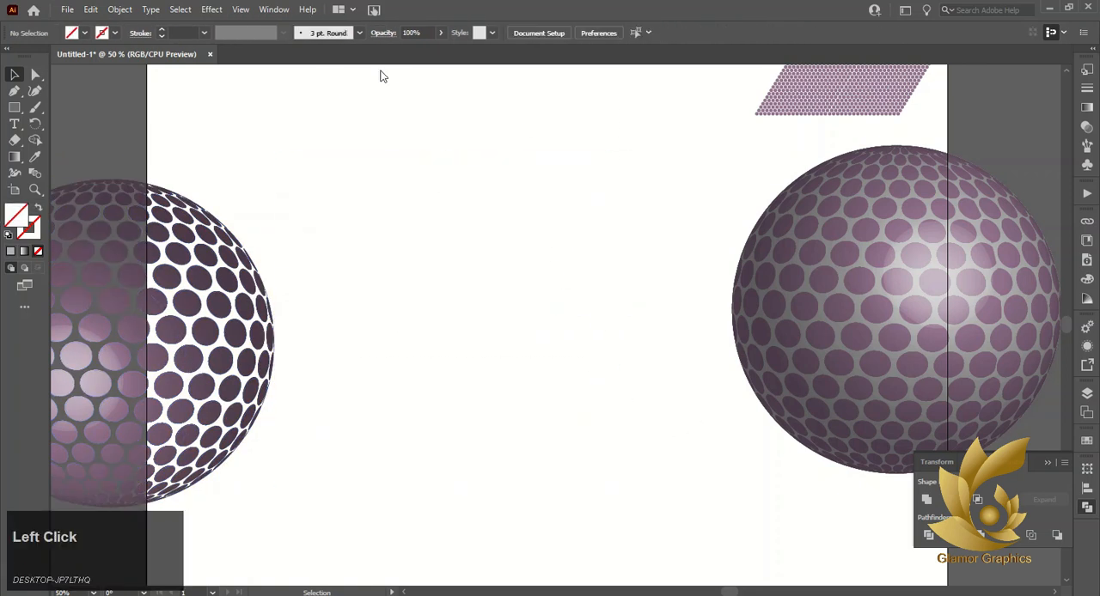
pyautogui.moveTo(369, 62)
pyautogui.mouseDown()
pyautogui.moveTo(365, 79)
pyautogui.moveTo(300, 11)
pyautogui.moveTo(369, 47)
pyautogui.mouseUp()
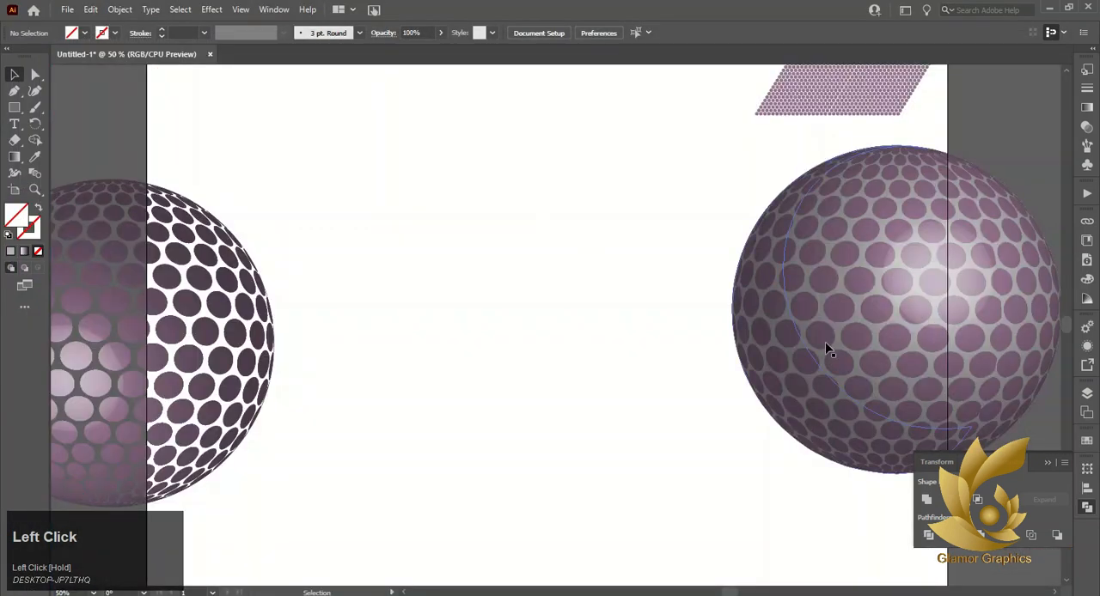
# Release the right sphere's clipping mask, move its dots off the gray base and delete the base and leftovers
pyautogui.moveTo(828, 358); pyautogui.dragTo(590, 329)
pyautogui.rightClick(588, 329)
pyautogui.click(656, 443)
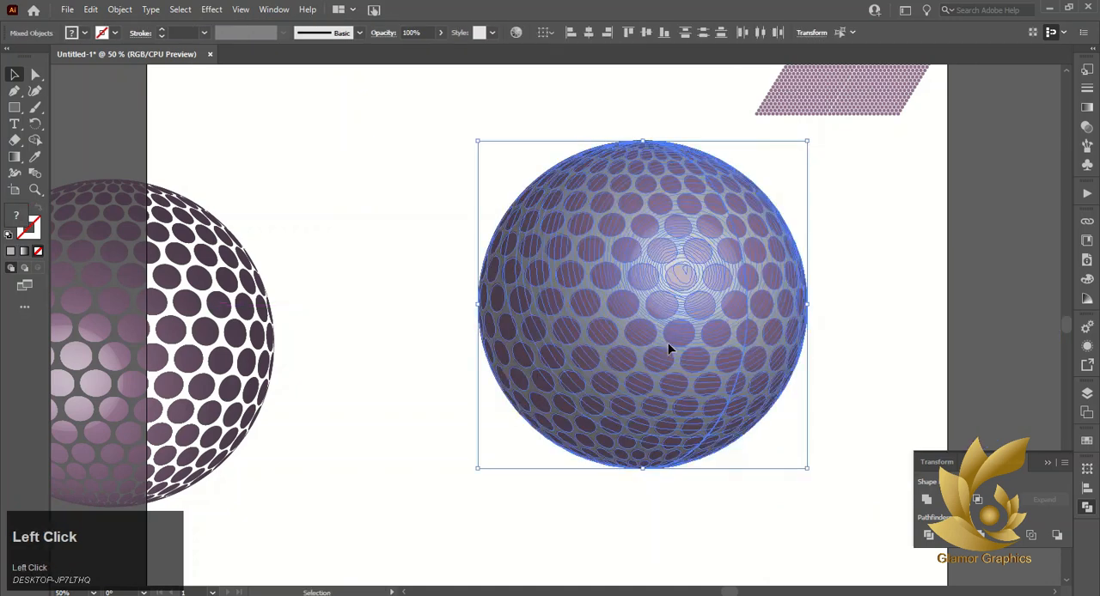
pyautogui.moveTo(668, 349); pyautogui.dragTo(564, 339)
pyautogui.click(626, 349)
pyautogui.moveTo(641, 355); pyautogui.dragTo(432, 223)
pyautogui.moveTo(570, 373); pyautogui.dragTo(720, 427)
pyautogui.press('Delete')
pyautogui.moveTo(906, 275); pyautogui.dragTo(681, 521)
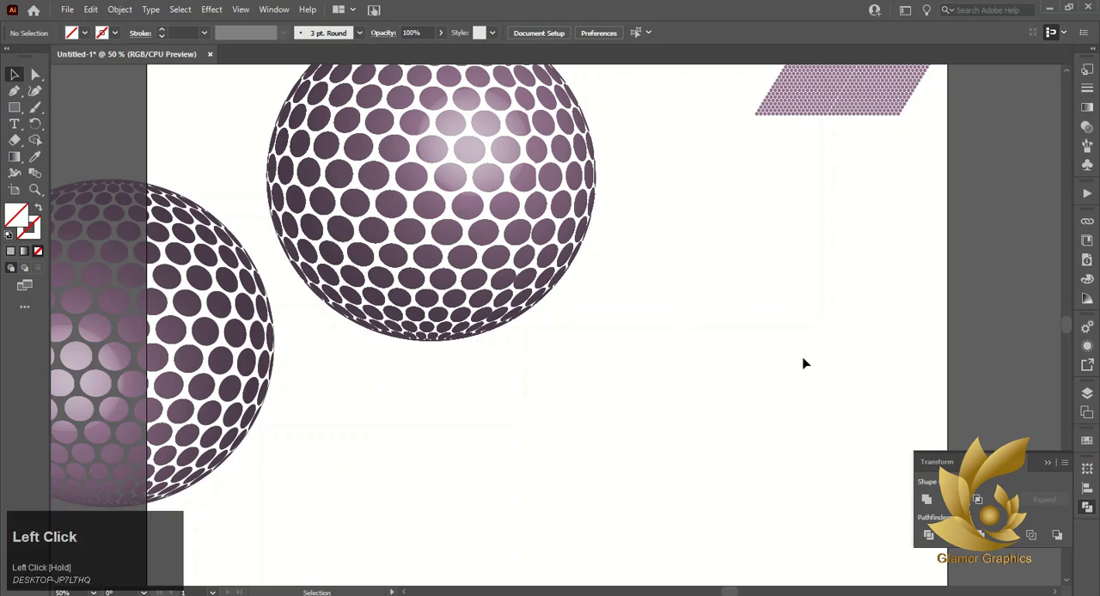
pyautogui.moveTo(921, 188); pyautogui.dragTo(556, 489)
# Place the two dotted spheres side by side on the artboard
pyautogui.moveTo(478, 298); pyautogui.dragTo(786, 250)
pyautogui.moveTo(179, 388); pyautogui.dragTo(538, 353)
pyautogui.moveTo(736, 277); pyautogui.dragTo(757, 321)
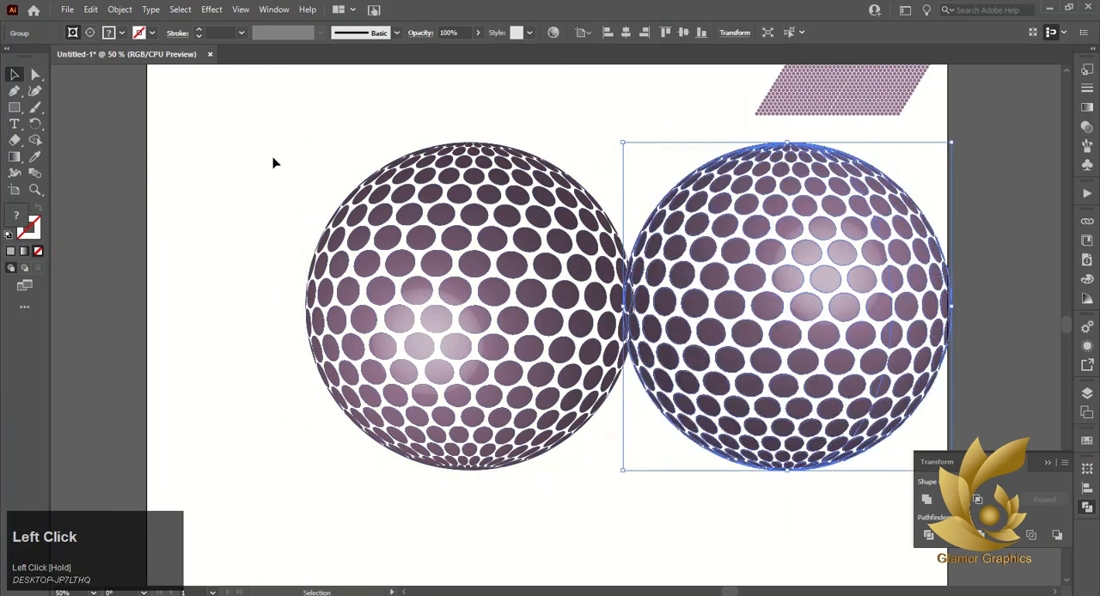
# Align the two dotted spheres on their horizontal centers and nudge one slightly up and to the left
pyautogui.moveTo(272, 158); pyautogui.dragTo(718, 397)
pyautogui.click(625, 33)
pyautogui.click(347, 268)
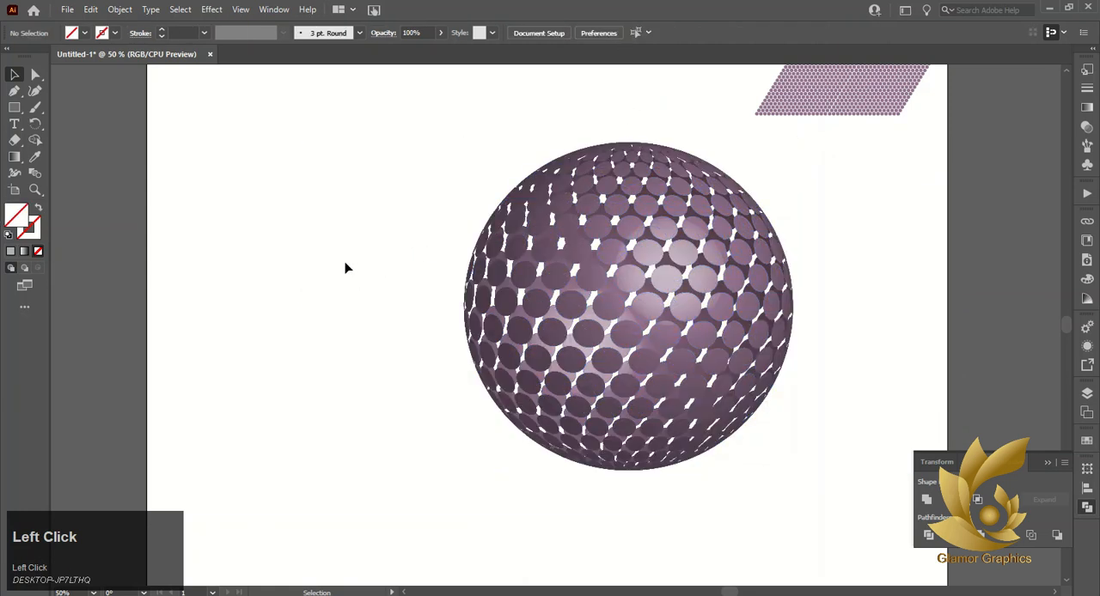
pyautogui.click(676, 280)
pyautogui.moveTo(670, 276)
pyautogui.mouseDown()
pyautogui.moveTo(654, 280)
pyautogui.moveTo(659, 270)
pyautogui.moveTo(688, 276)
pyautogui.moveTo(655, 280)
pyautogui.mouseUp()
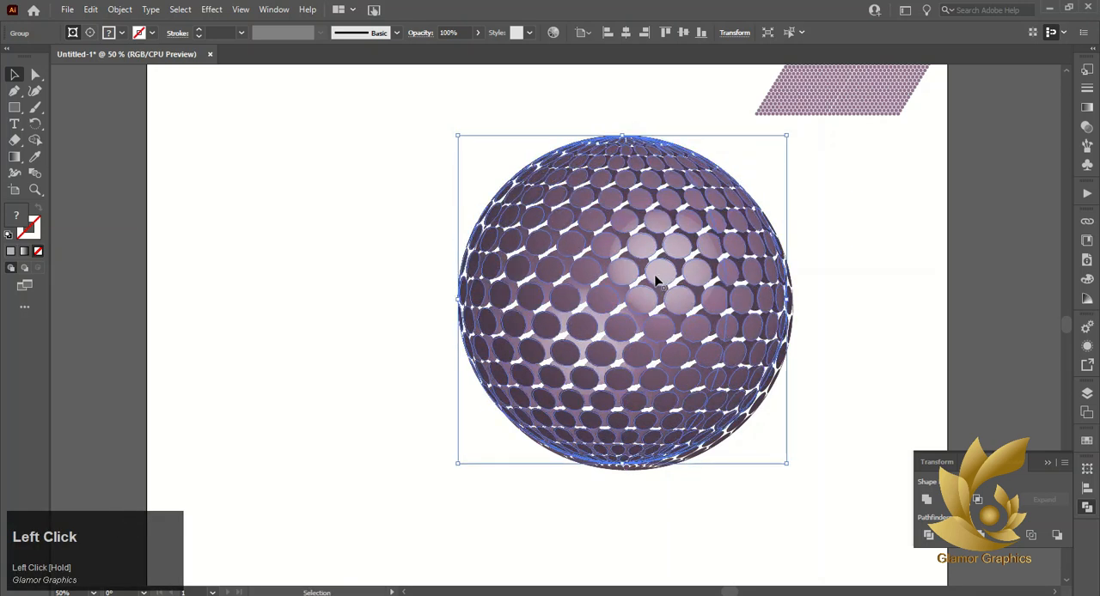
pyautogui.click(625, 297)
pyautogui.click(325, 276)
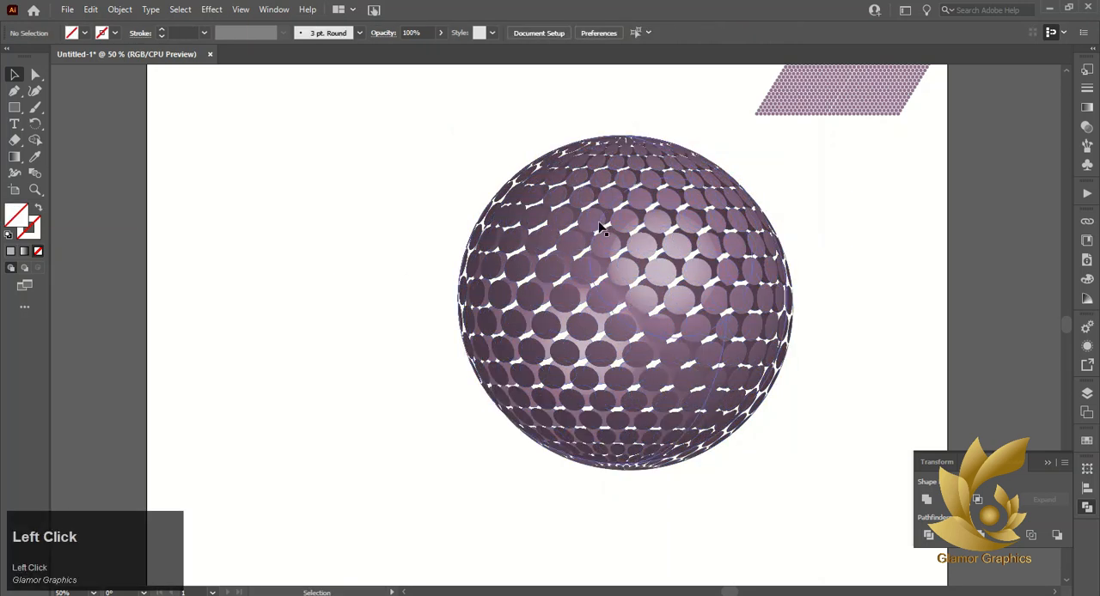
# Move the dotted sphere with the lower-left highlight aside and fill the other sphere's dots with gray
pyautogui.moveTo(591, 235); pyautogui.dragTo(361, 331)
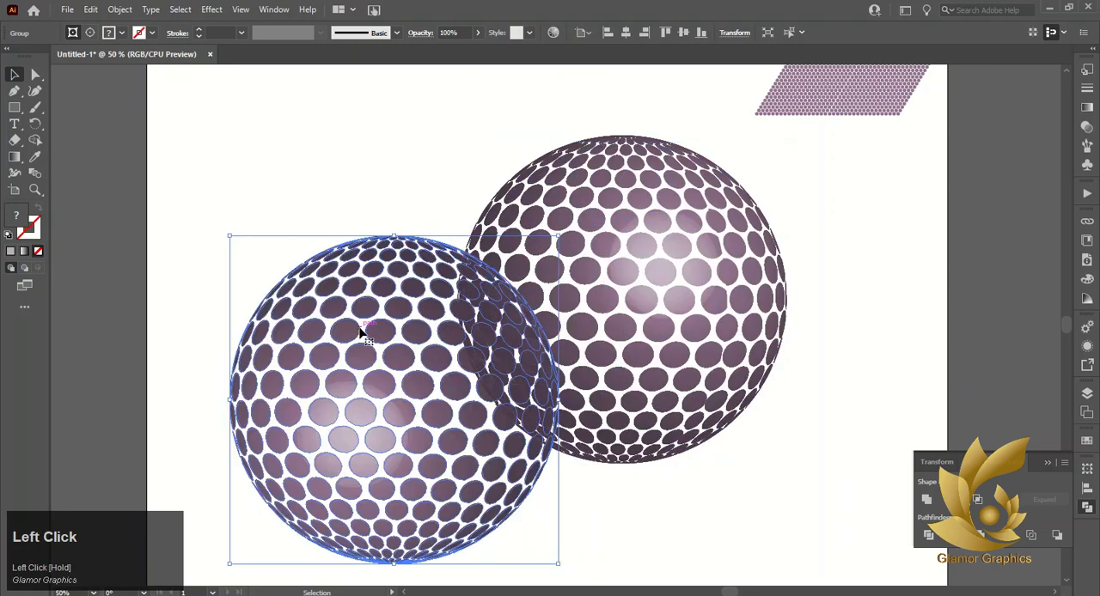
pyautogui.click(591, 223)
pyautogui.click(1088, 440)
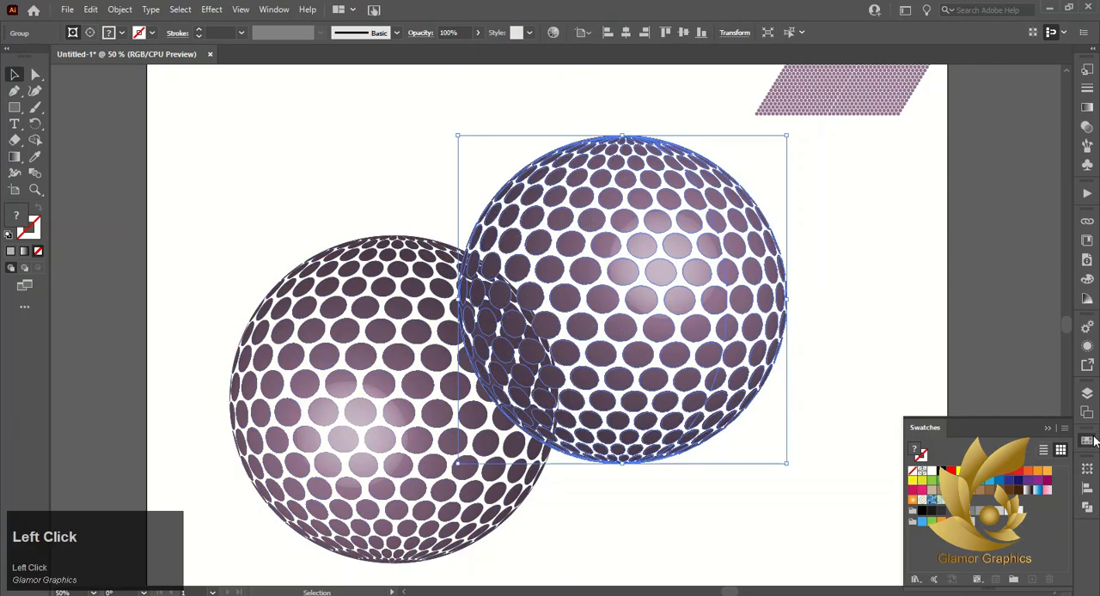
pyautogui.click(999, 511)
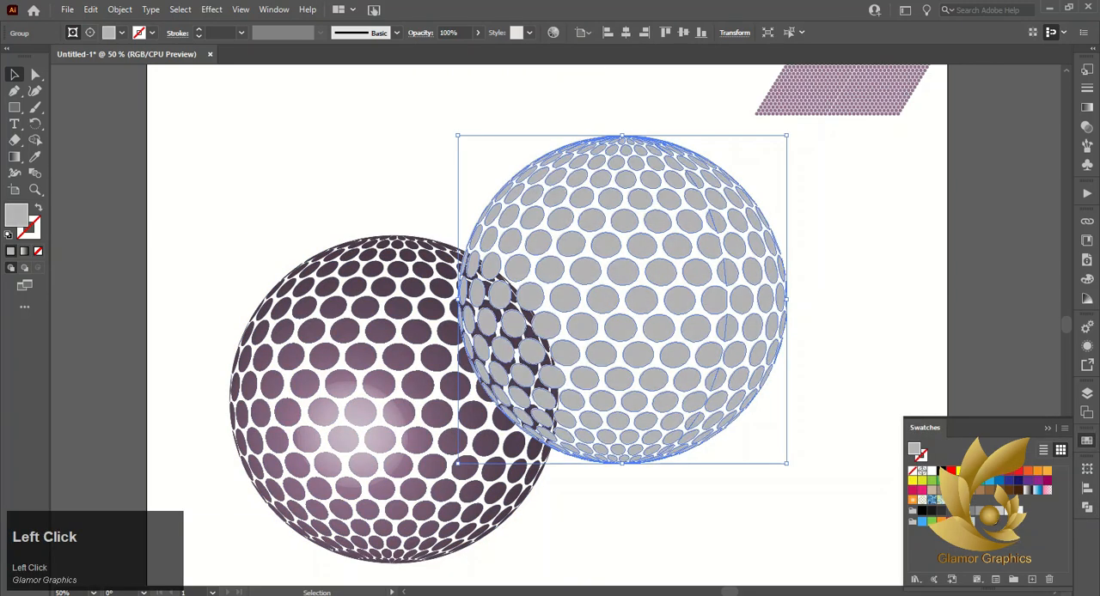
# Bring the purple dotted sphere to the front and position it over the gray one with a slight offset
pyautogui.moveTo(368, 435); pyautogui.dragTo(558, 352)
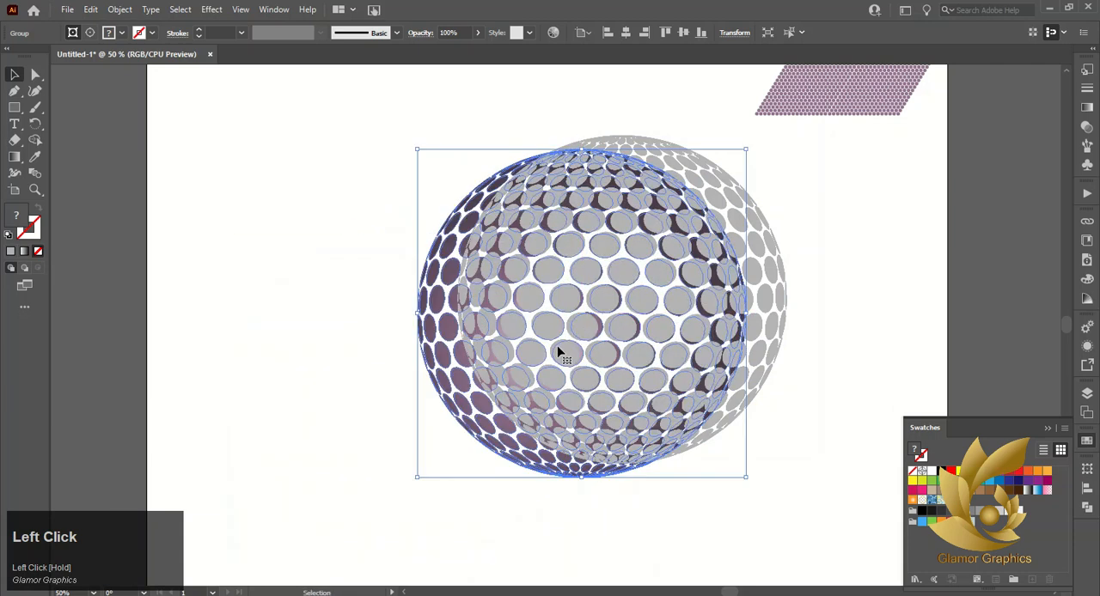
pyautogui.rightClick(429, 316)
pyautogui.click(490, 480)
pyautogui.click(602, 498)
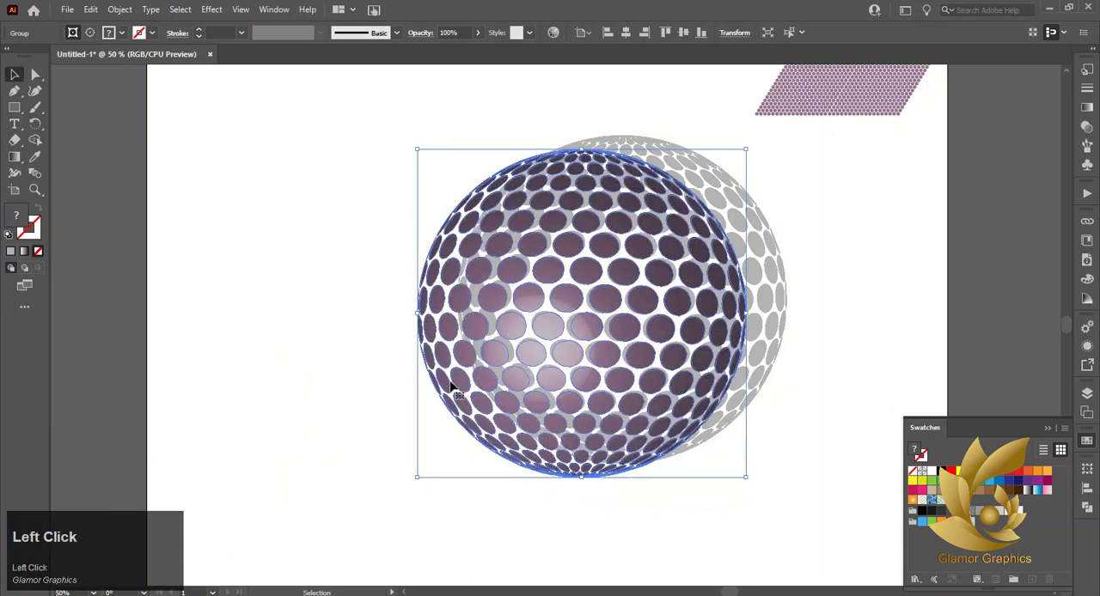
pyautogui.moveTo(527, 351); pyautogui.dragTo(566, 341)
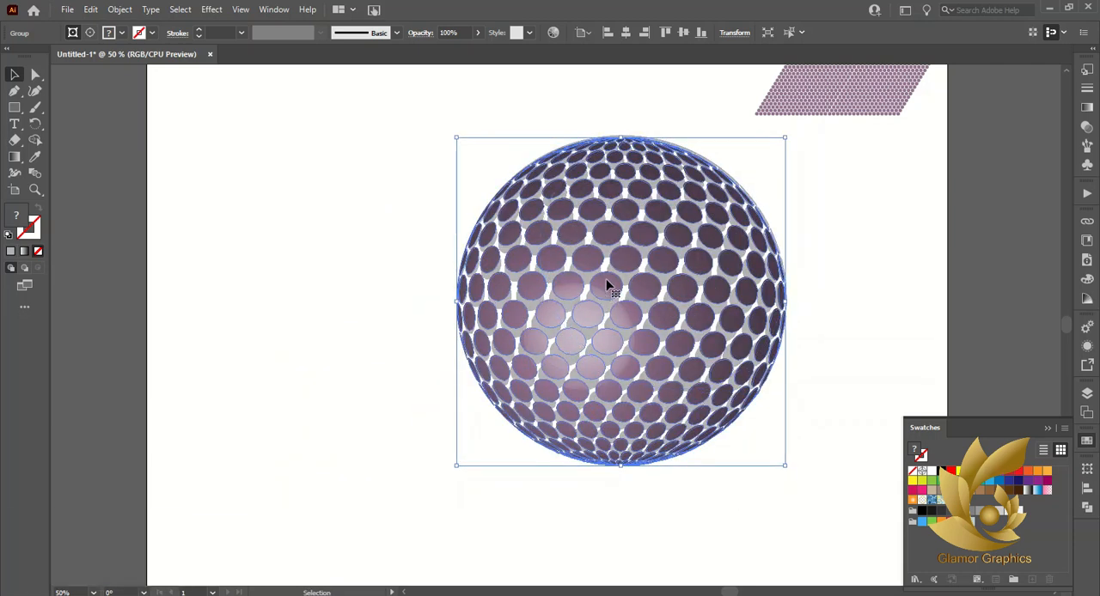
pyautogui.moveTo(607, 285); pyautogui.dragTo(641, 296)
# Align the purple and gray dotted spheres horizontally by their centers and line them up vertically
pyautogui.click(289, 289)
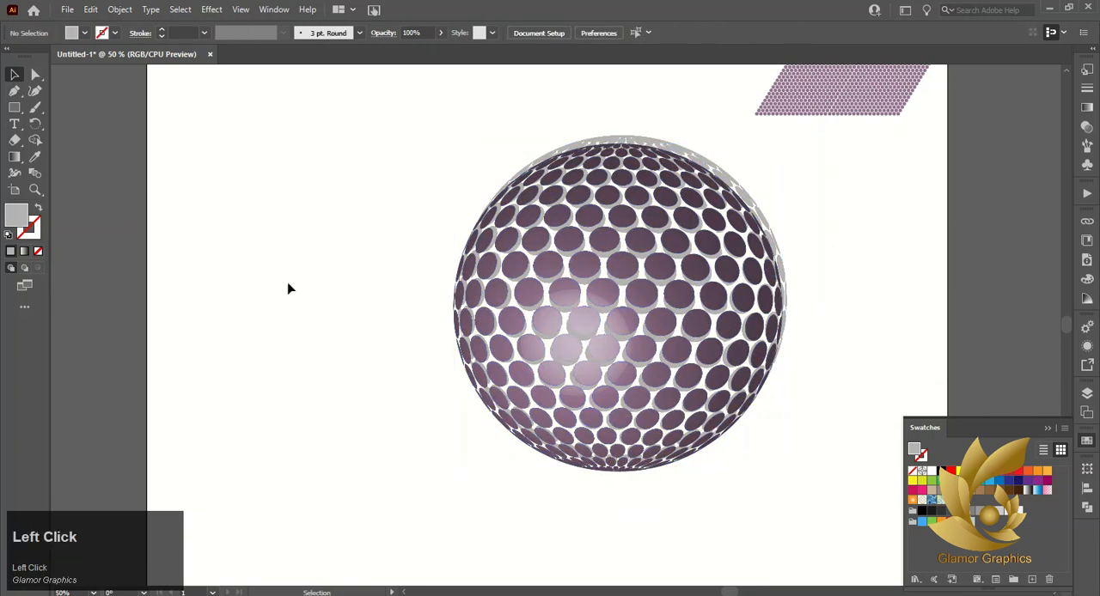
pyautogui.click(557, 169)
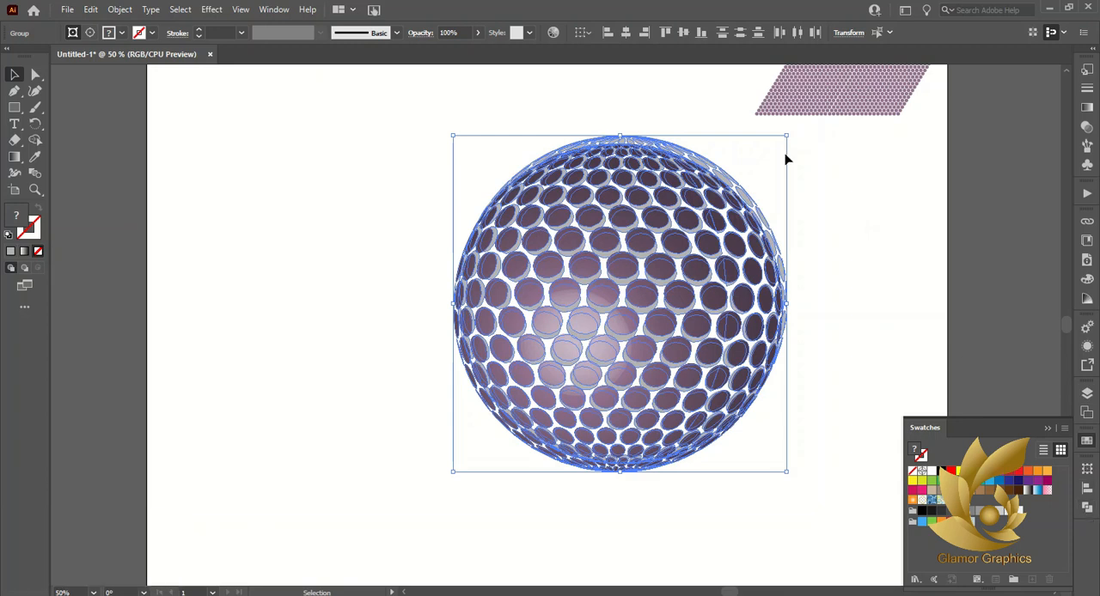
pyautogui.click(627, 32)
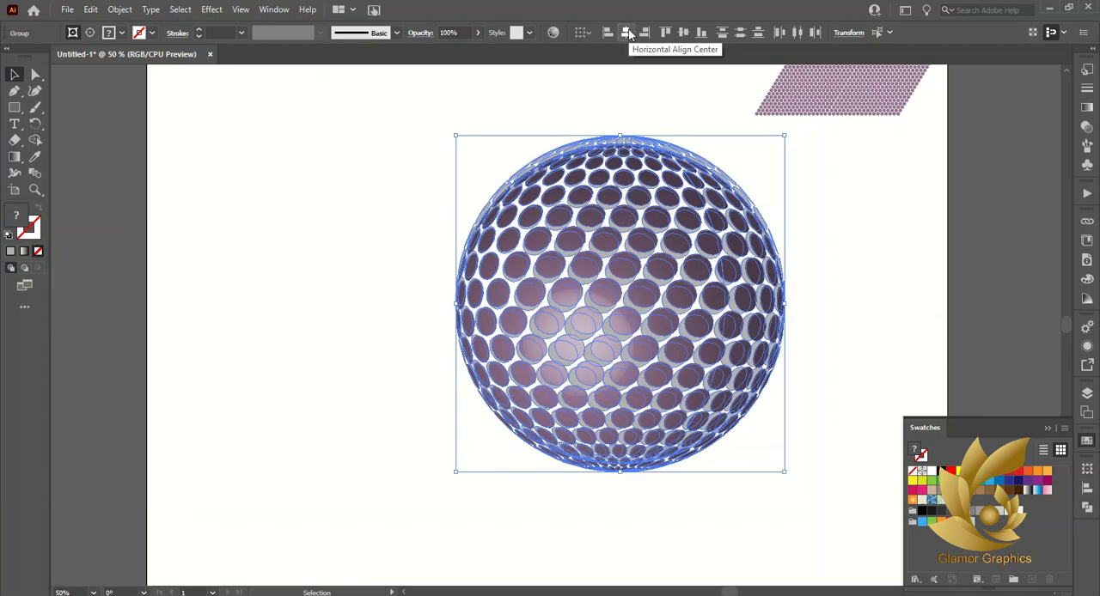
pyautogui.click(229, 280)
pyautogui.click(661, 161)
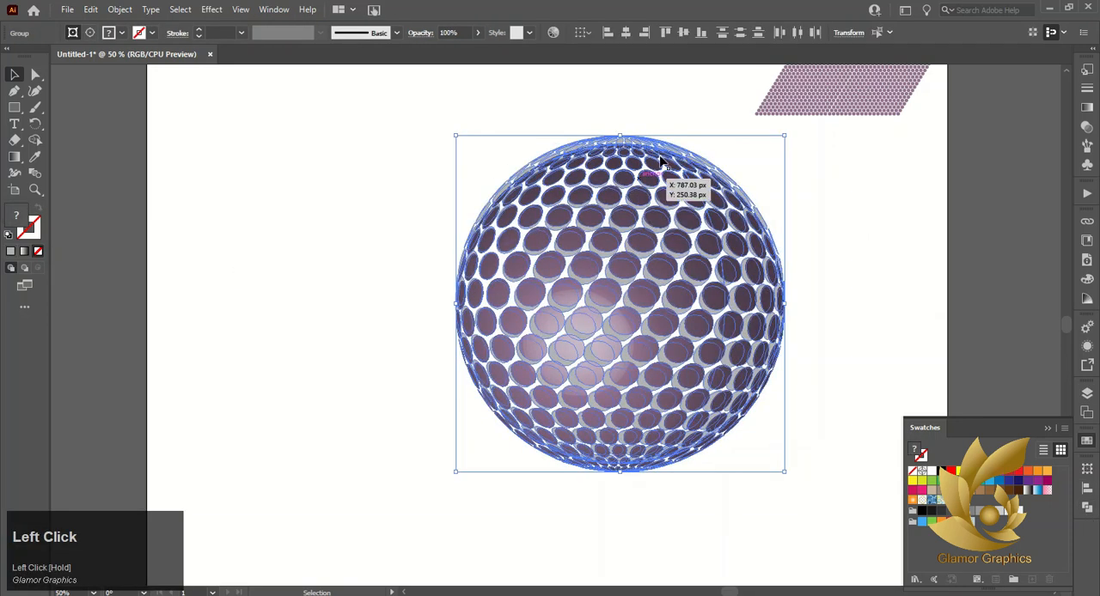
pyautogui.click(673, 32)
pyautogui.click(298, 278)
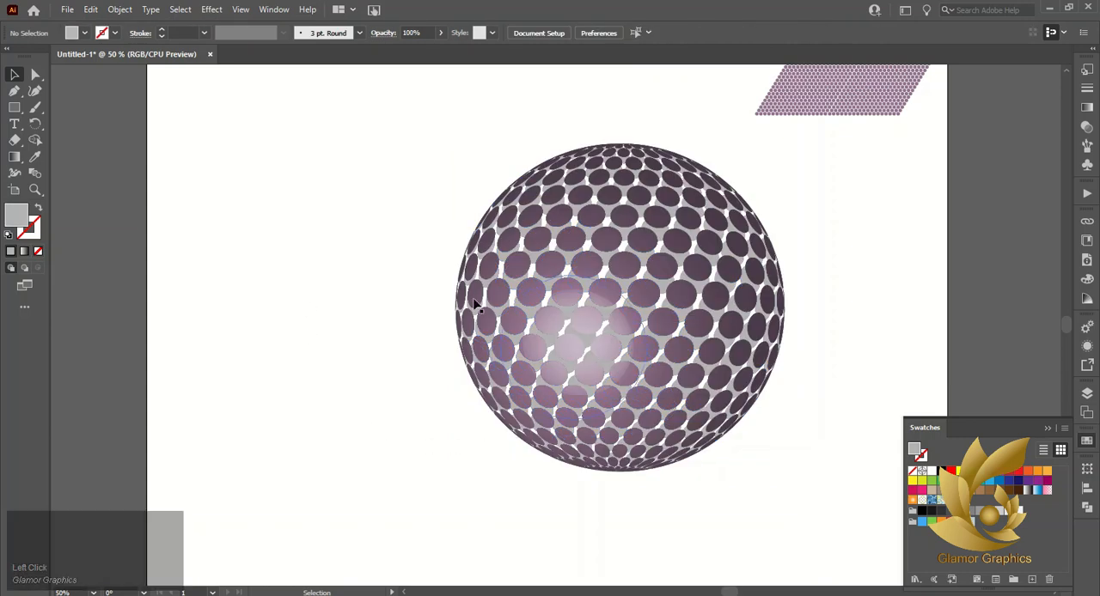
# Move the purple dotted sphere away from the gray one and fill the gray sphere's dots with a lighter gray
pyautogui.moveTo(614, 327); pyautogui.dragTo(248, 318)
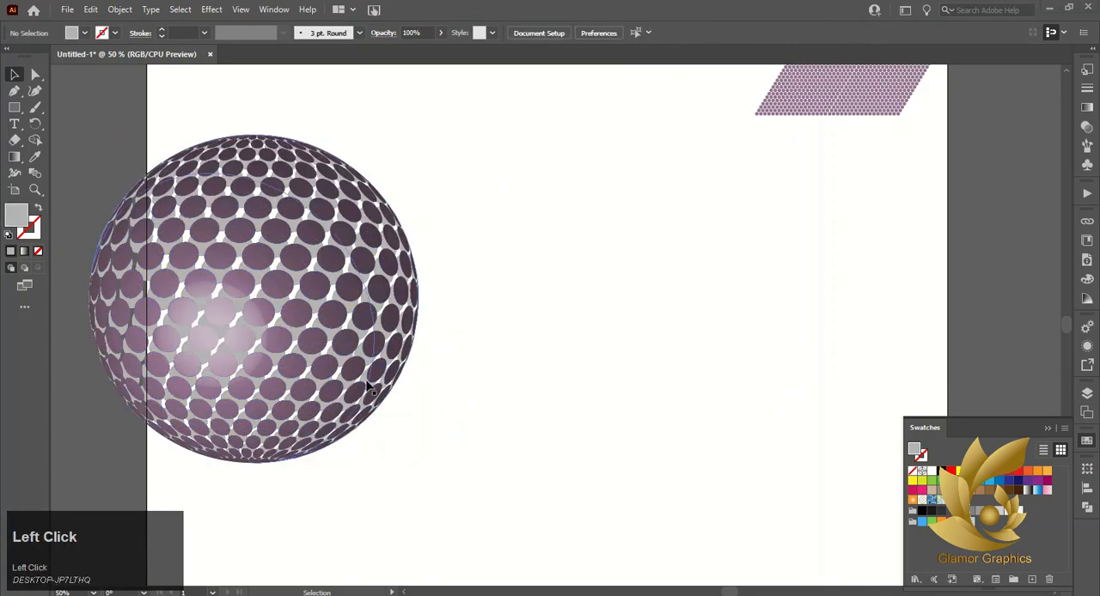
pyautogui.moveTo(305, 327); pyautogui.dragTo(647, 325)
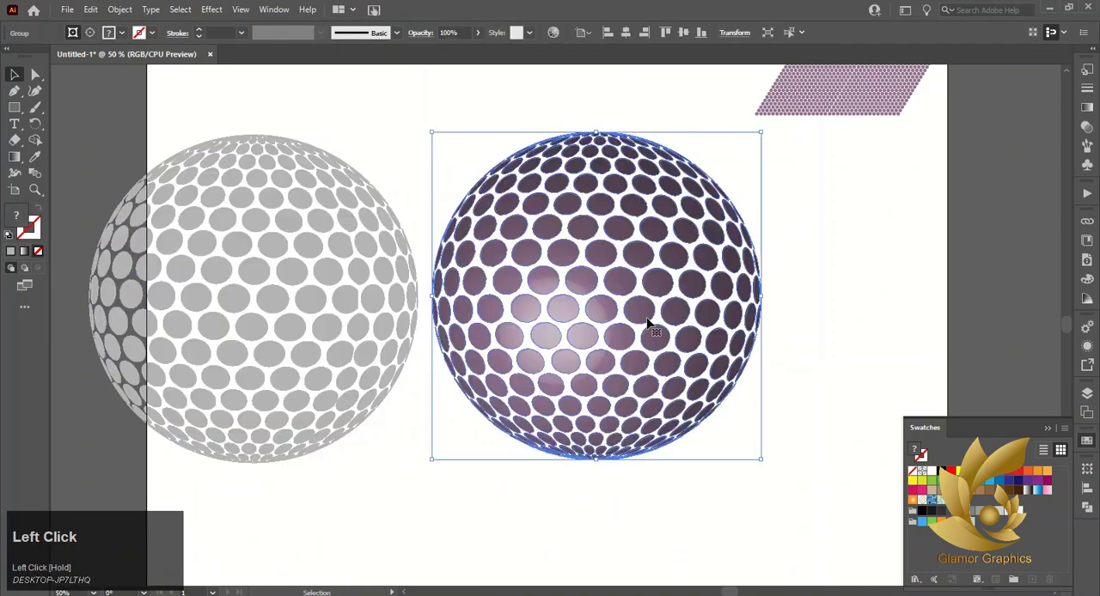
pyautogui.click(329, 330)
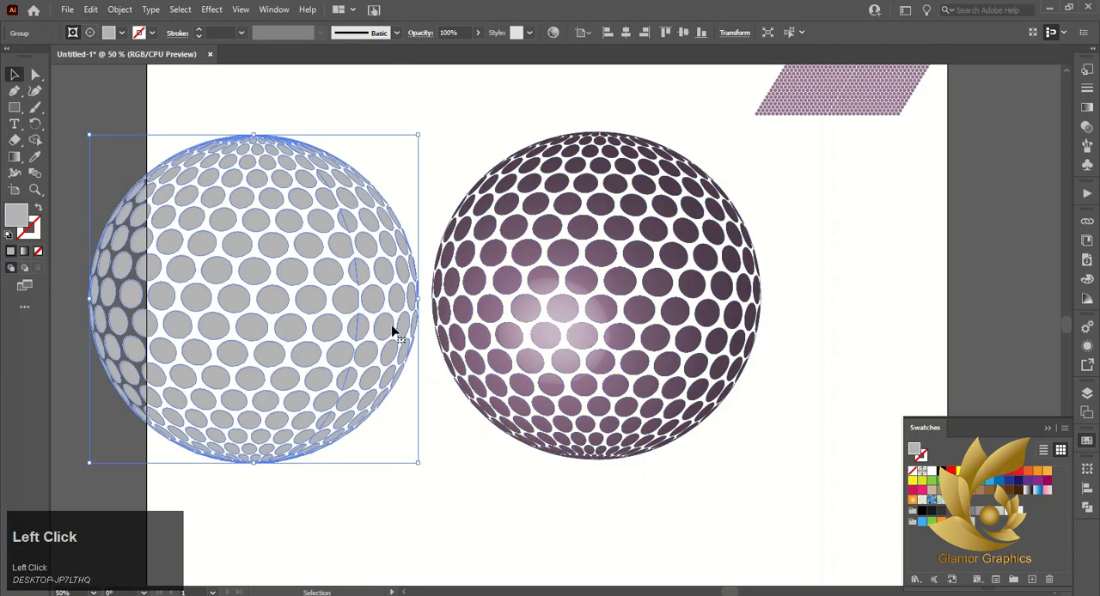
pyautogui.click(1002, 523)
pyautogui.click(1004, 515)
pyautogui.click(585, 512)
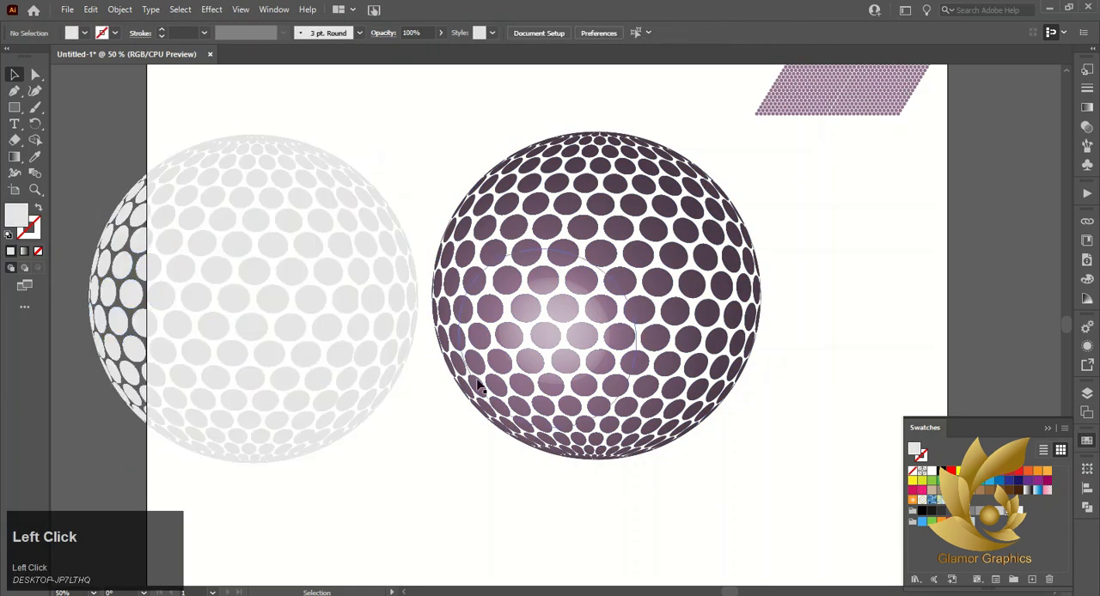
# Ungroup the purple dotted sphere and release the clipping mask on its upper group of dots
pyautogui.click(503, 335)
pyautogui.rightClick(491, 222)
pyautogui.click(516, 333)
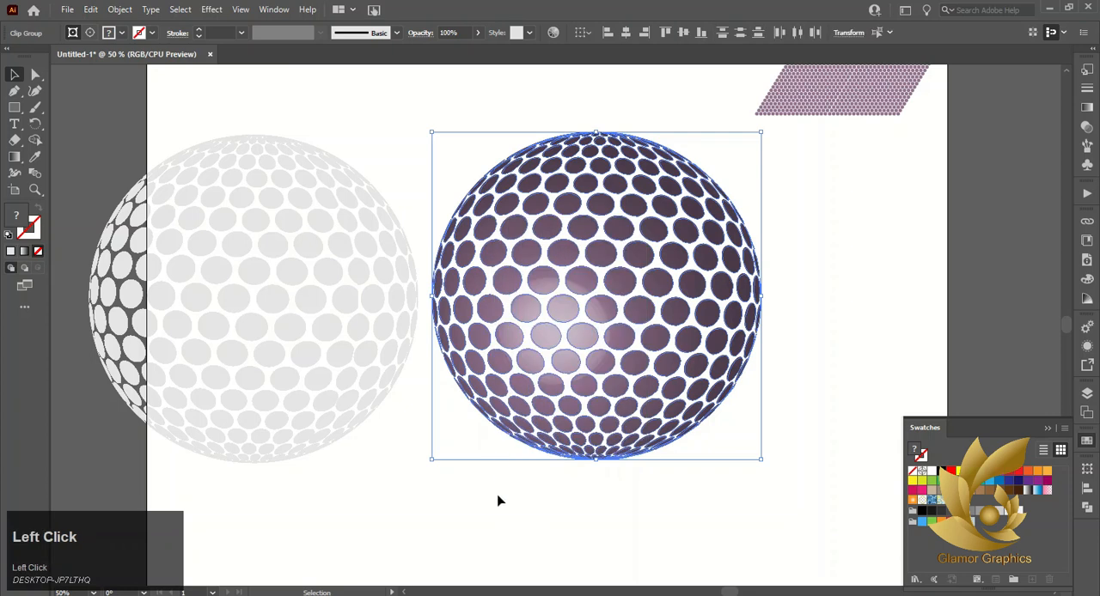
pyautogui.click(526, 359)
pyautogui.click(571, 253)
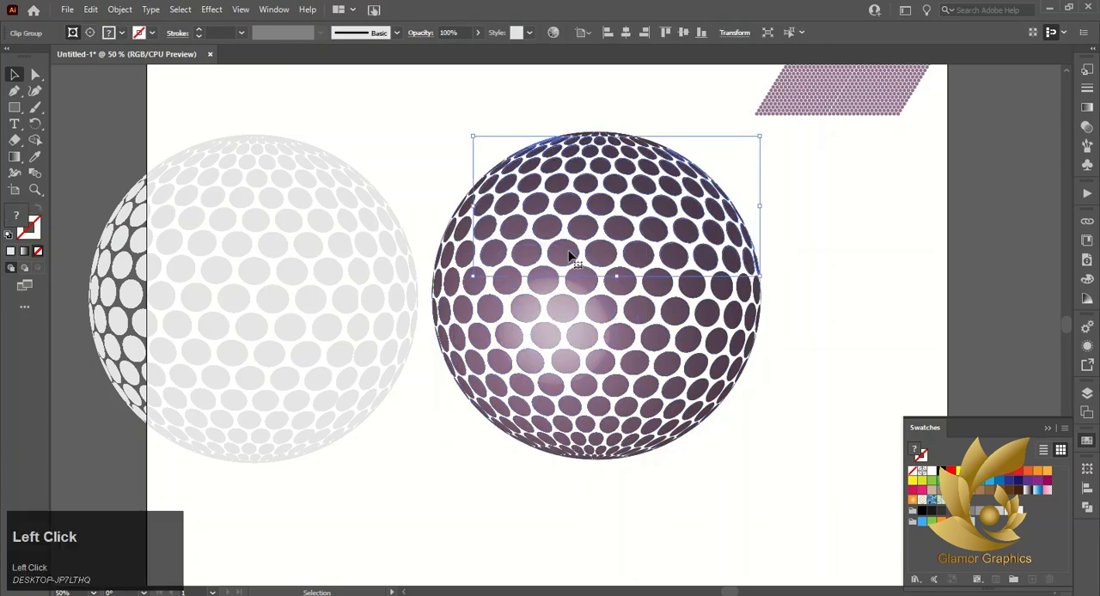
pyautogui.rightClick(571, 253)
pyautogui.click(633, 365)
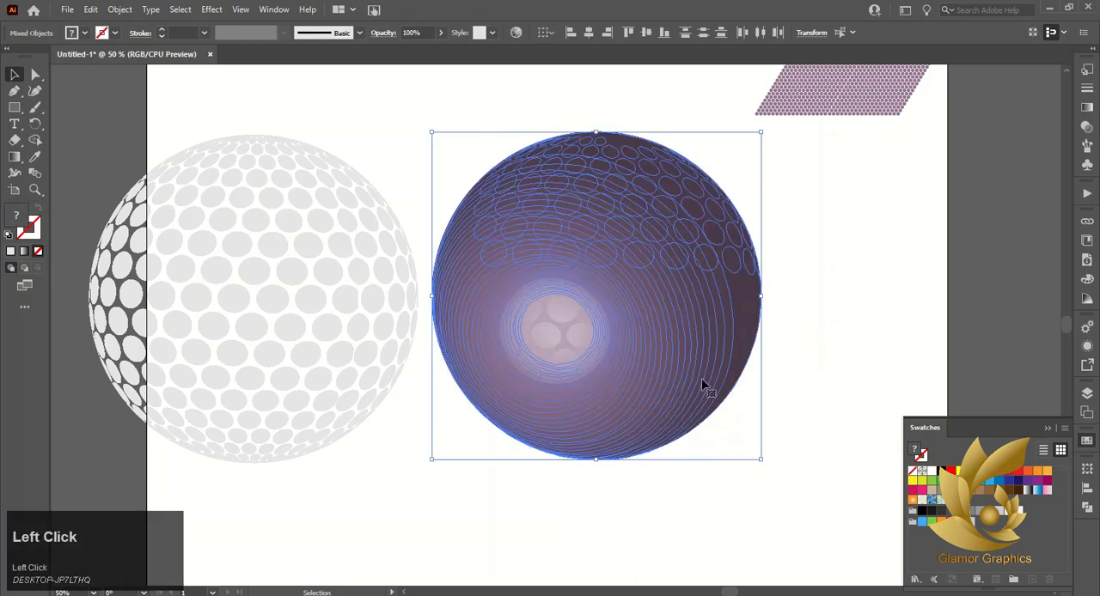
pyautogui.click(766, 332)
pyautogui.moveTo(699, 327); pyautogui.dragTo(892, 321)
pyautogui.moveTo(701, 243); pyautogui.dragTo(857, 178)
pyautogui.hotkey('ctrl', 'z')
pyautogui.hotkey('ctrl', 'z')
pyautogui.hotkey('ctrl', 'z')
pyautogui.hotkey('ctrl', 'z')
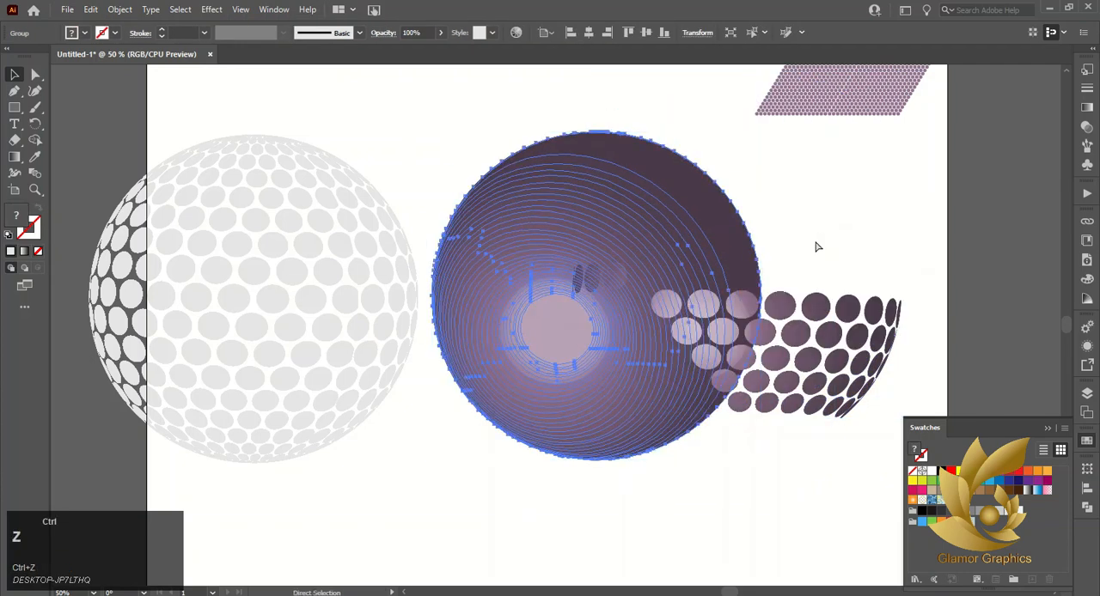
# Release the clipping mask on the upper group of dots of the purple sphere
pyautogui.click(808, 254)
pyautogui.click(621, 292)
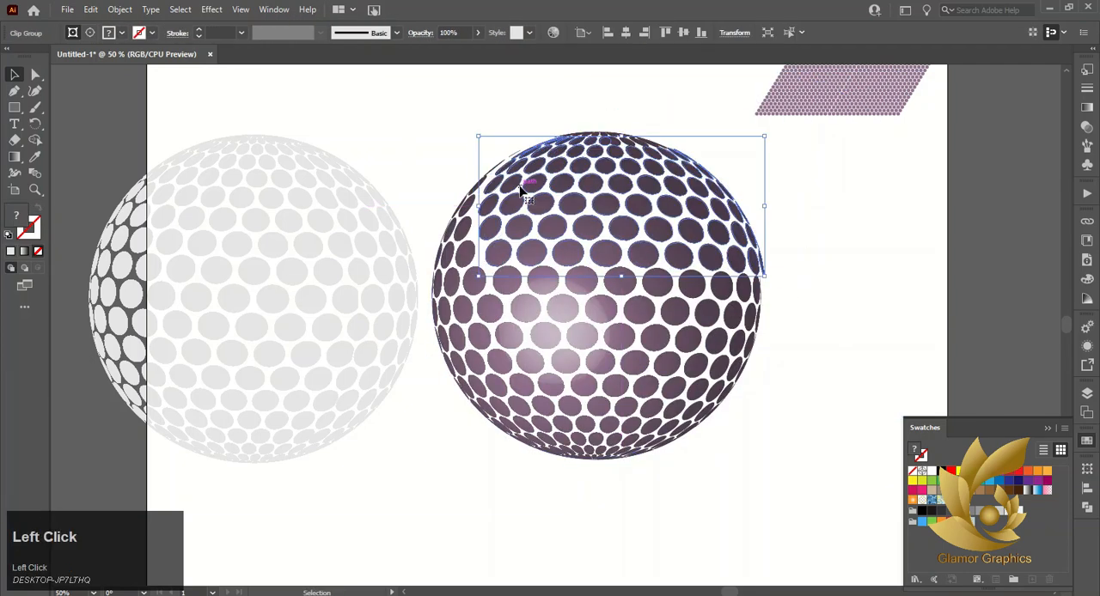
pyautogui.rightClick(621, 292)
pyautogui.click(684, 401)
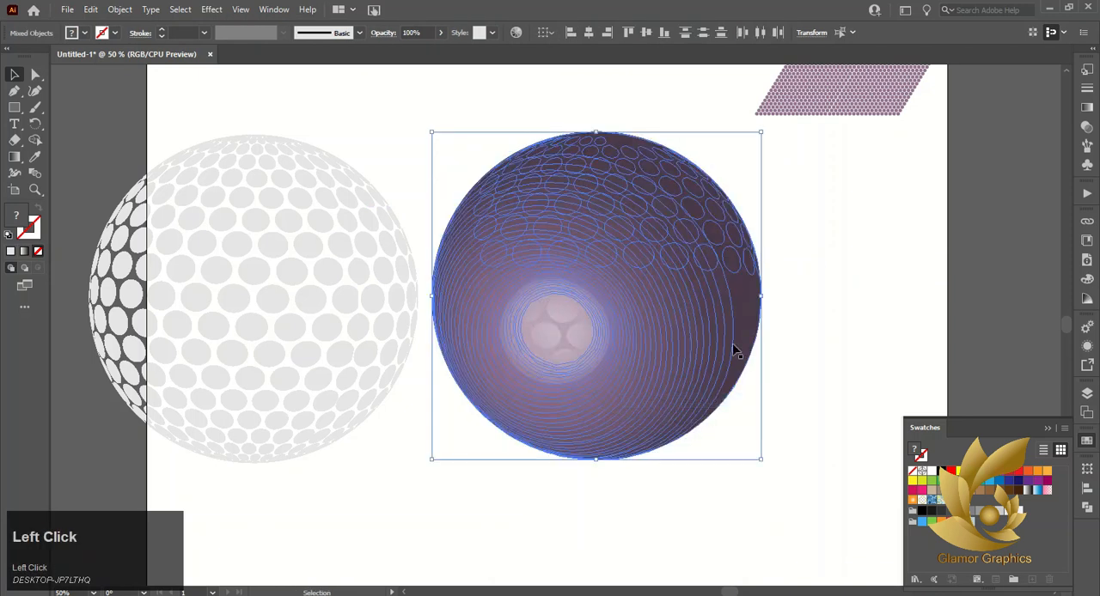
# Separate the freed shaded sphere from the upper dots and remove it, keeping only the dot outlines
pyautogui.moveTo(737, 307); pyautogui.dragTo(773, 311)
pyautogui.hotkey('ctrl', 'z')
pyautogui.hotkey('ctrl', 'z')
pyautogui.hotkey('ctrl', 'z')
pyautogui.click(764, 313)
pyautogui.hotkey('ctrl', 'z')
pyautogui.moveTo(728, 216); pyautogui.dragTo(821, 213)
pyautogui.hotkey('ctrl', 'z')
# Fill the upper dot outlines with the dark purple sampled from a neighbouring dot using the Eyedropper
pyautogui.click(546, 258)
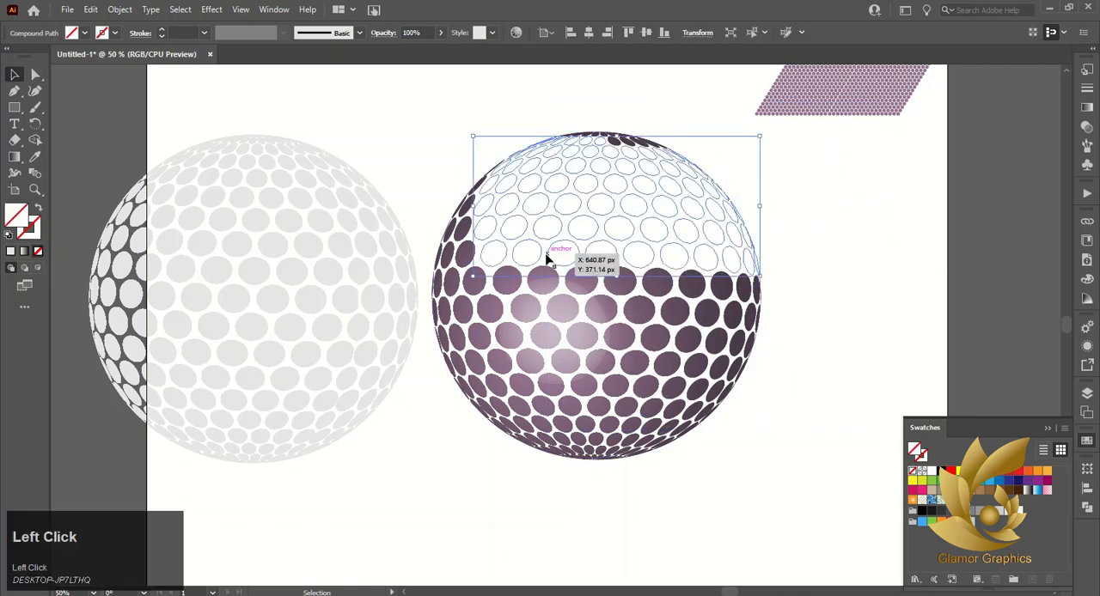
pyautogui.click(34, 158)
pyautogui.click(540, 268)
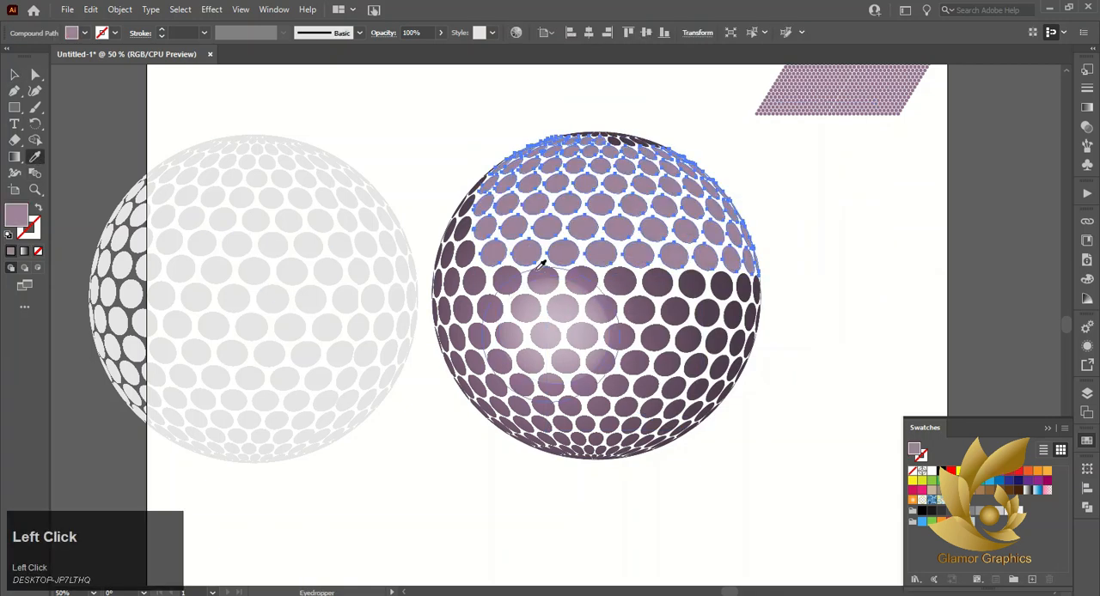
pyautogui.click(481, 274)
pyautogui.click(457, 269)
pyautogui.click(8, 75)
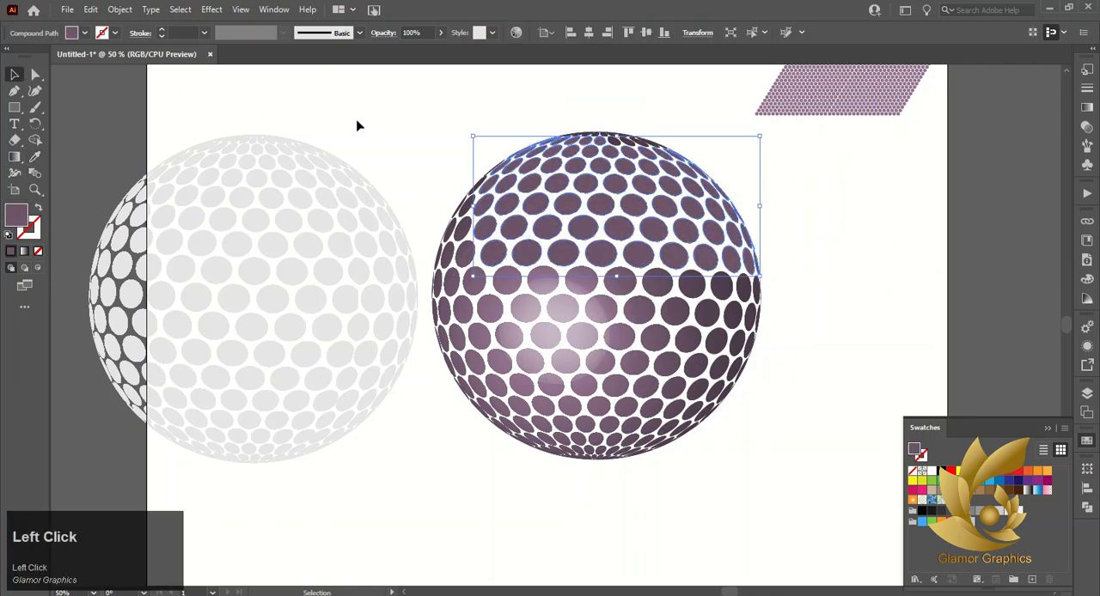
pyautogui.click(361, 122)
# Release the clipping mask on the middle band of dots and delete the shaded sphere it frees
pyautogui.moveTo(477, 111); pyautogui.dragTo(641, 306)
pyautogui.click(821, 288)
pyautogui.click(631, 312)
pyautogui.rightClick(630, 316)
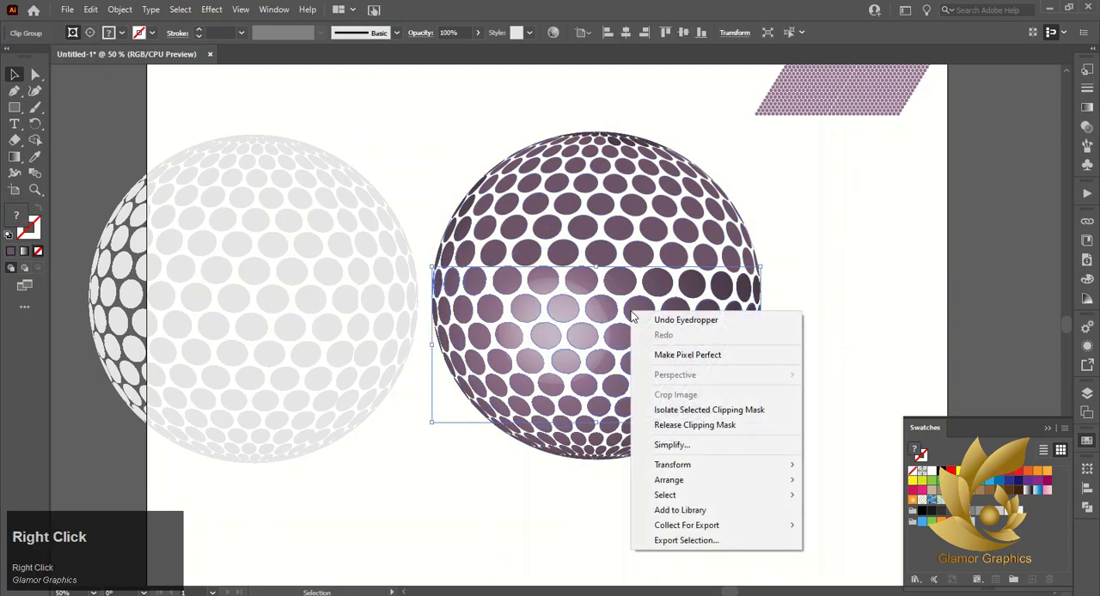
pyautogui.click(688, 424)
pyautogui.click(708, 518)
pyautogui.moveTo(758, 307); pyautogui.dragTo(875, 327)
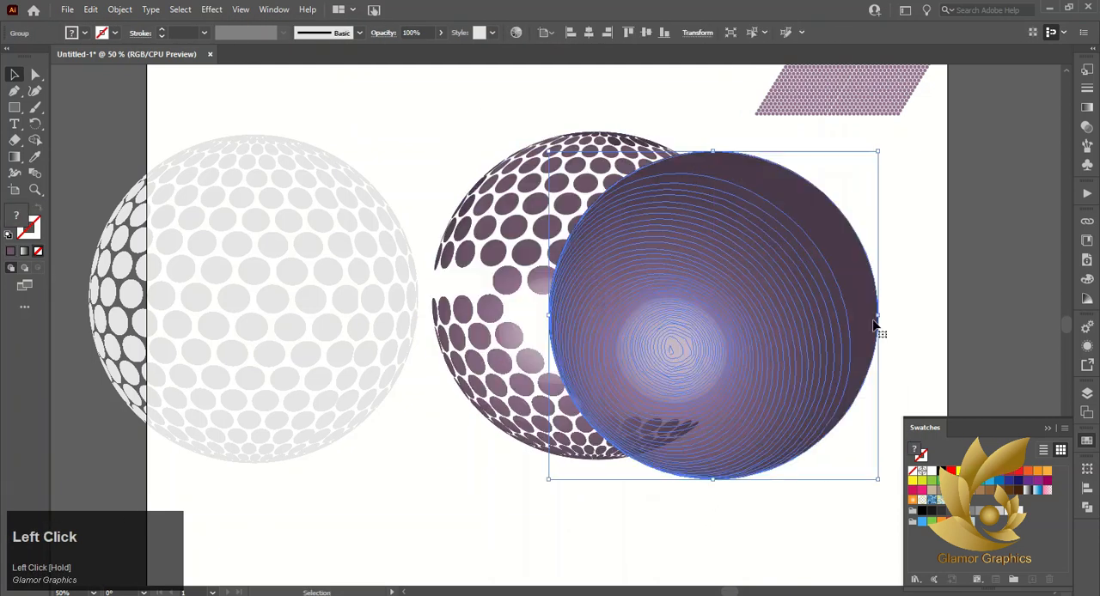
pyautogui.press('Delete')
# Fill the middle band's dot outlines with the same dark purple using the Eyedropper
pyautogui.click(705, 350)
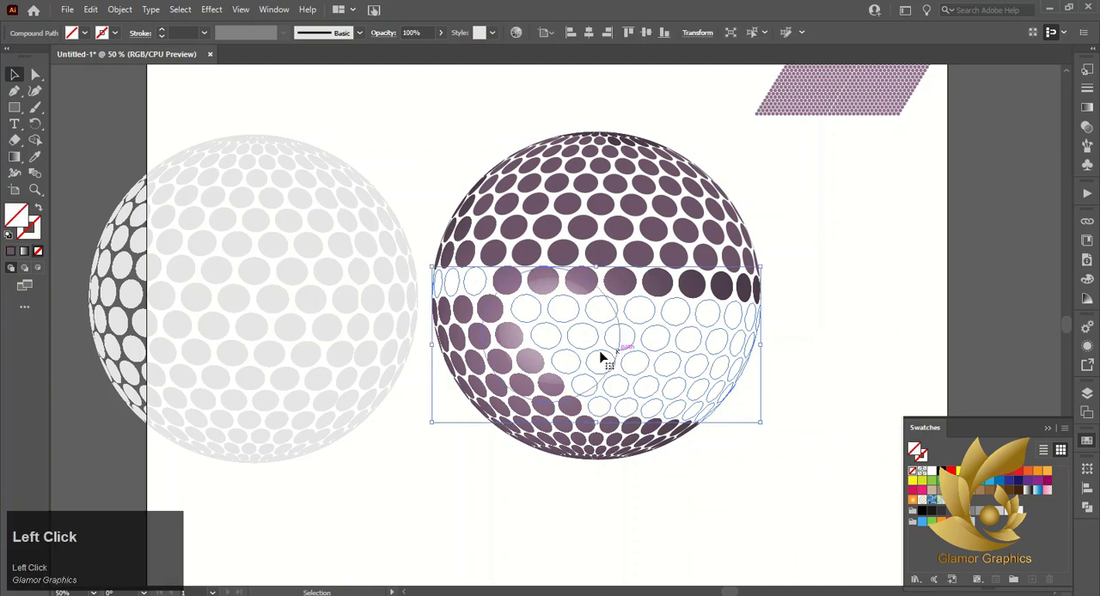
pyautogui.click(38, 156)
pyautogui.click(445, 306)
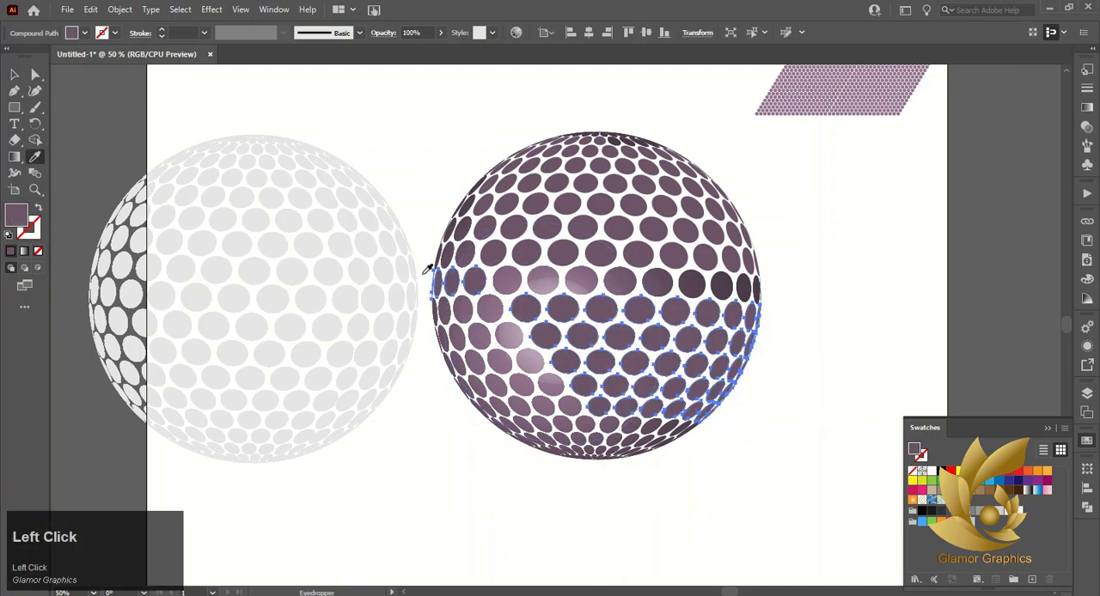
pyautogui.click(17, 76)
# Release the compound path of the upper dots so each dot can be selected separately
pyautogui.click(597, 172)
pyautogui.rightClick(606, 175)
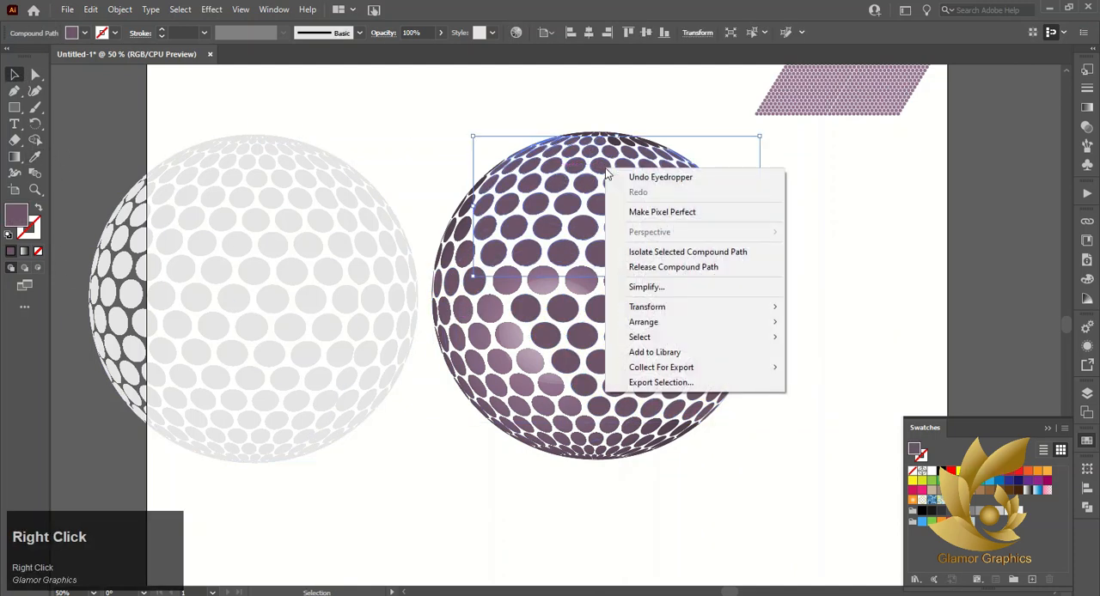
pyautogui.click(658, 267)
pyautogui.click(615, 218)
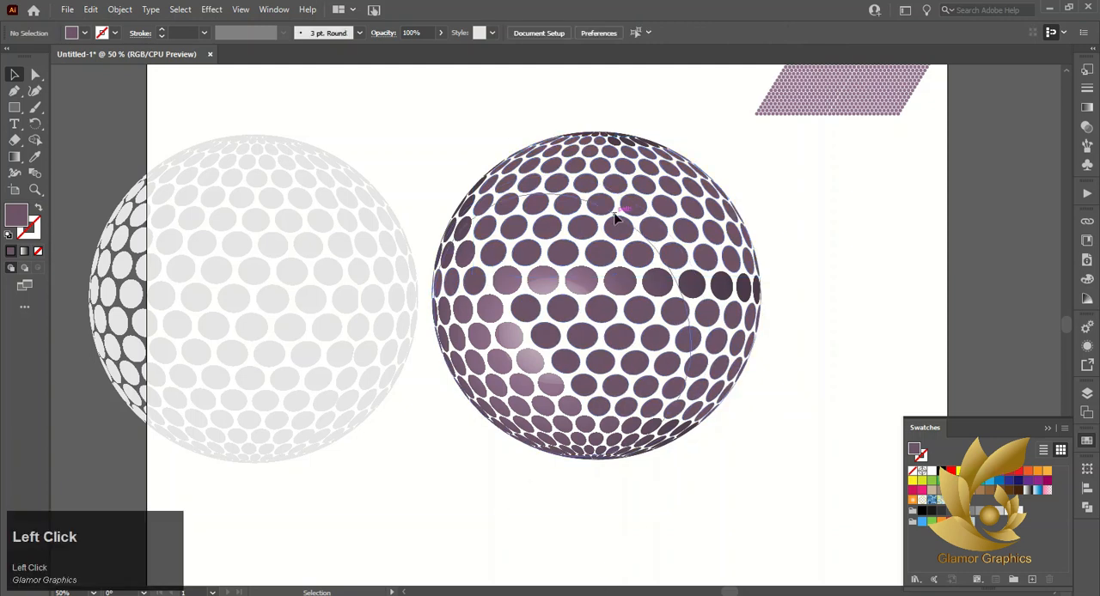
pyautogui.rightClick(638, 213)
pyautogui.click(586, 184)
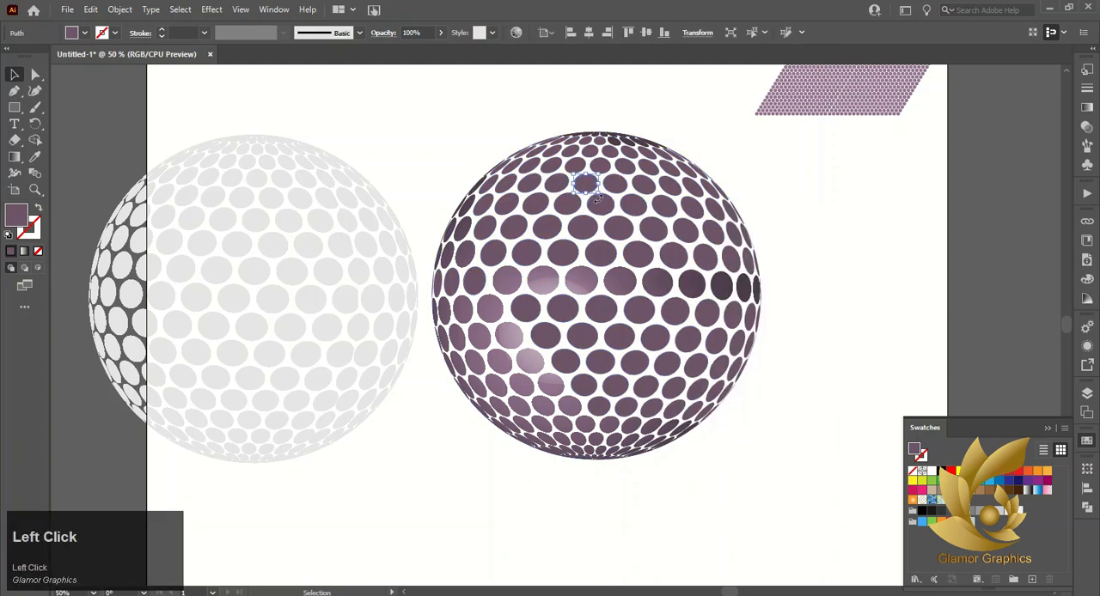
# Release the clipping mask on the upper-left edge dots and delete the shaded sphere it frees
pyautogui.click(477, 260)
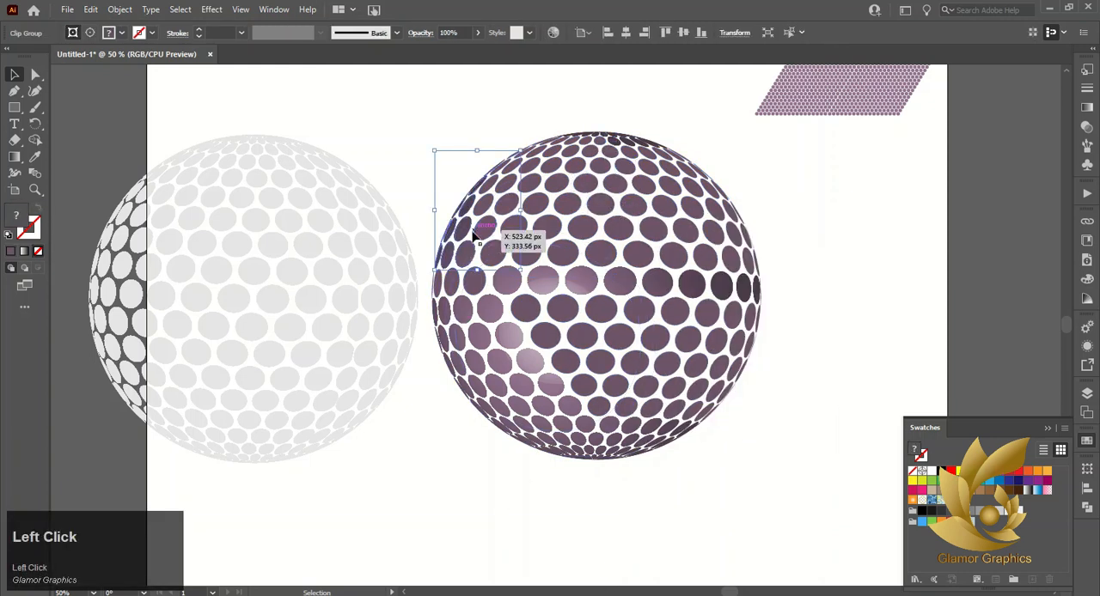
pyautogui.rightClick(471, 230)
pyautogui.click(515, 348)
pyautogui.click(435, 450)
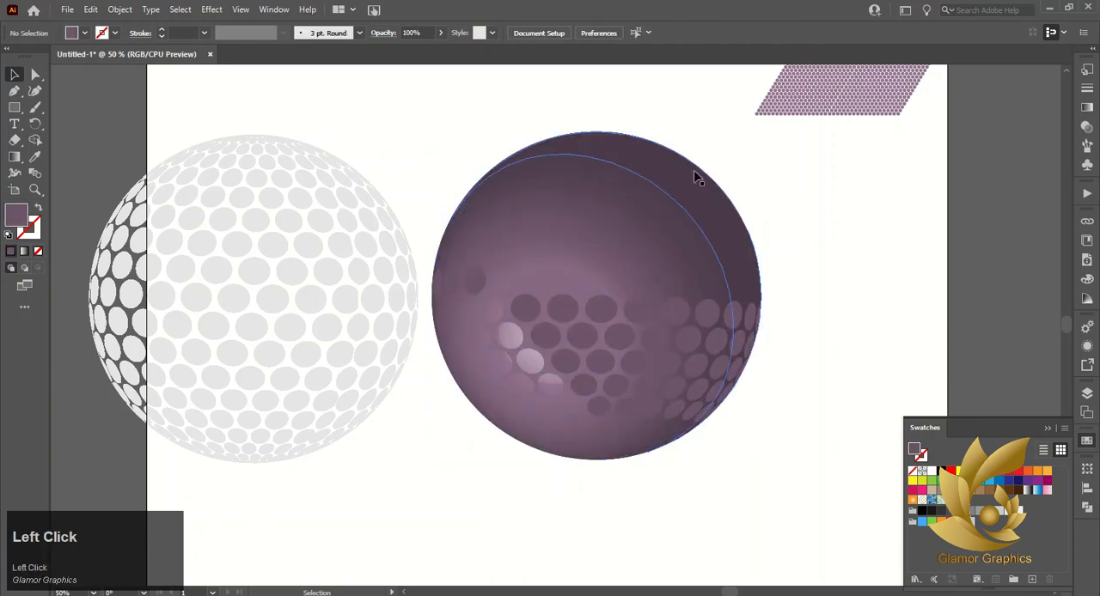
pyautogui.moveTo(698, 174); pyautogui.dragTo(816, 182)
pyautogui.press('Delete')
# Fill the upper-left edge dots with the dark purple sampled from a neighbouring dot
pyautogui.click(467, 248)
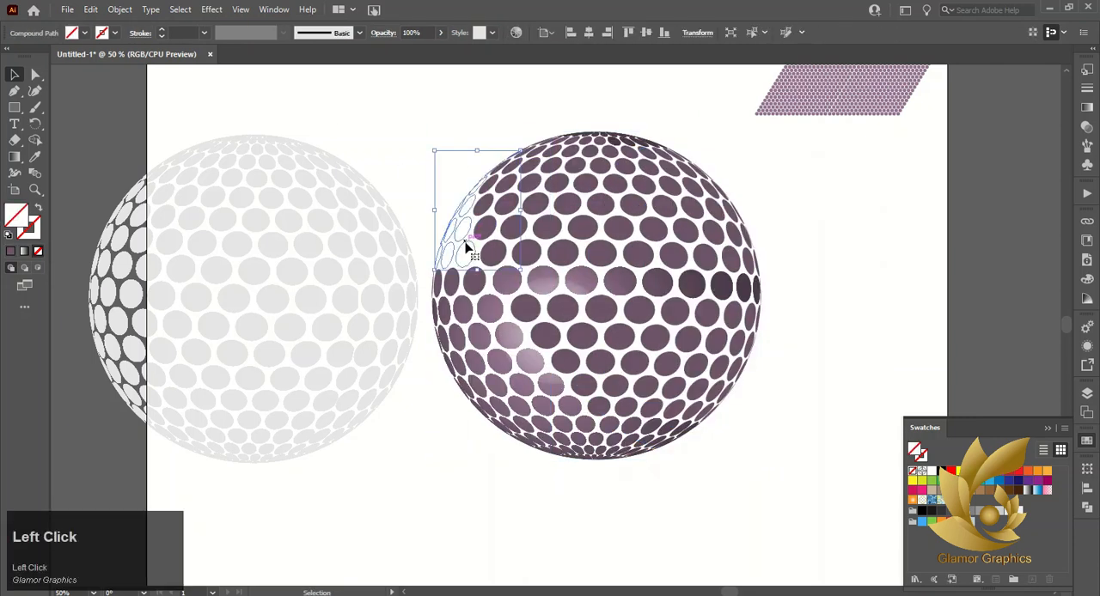
pyautogui.click(34, 158)
pyautogui.click(488, 203)
pyautogui.press('v')
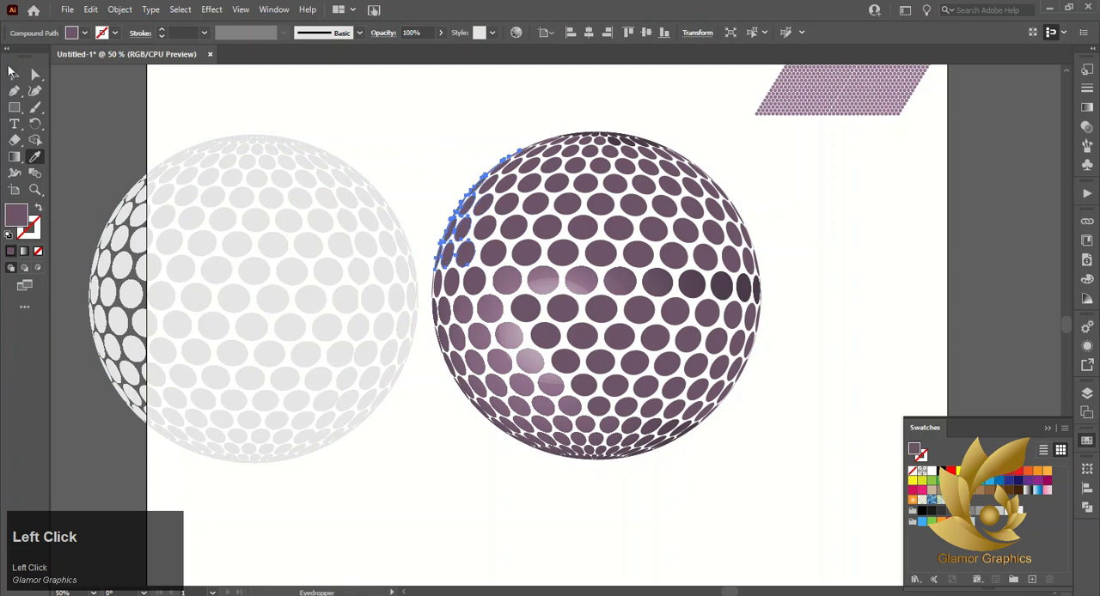
pyautogui.click(370, 120)
# Release the clipping mask on the lower-left dots and move the freed shaded sphere aside
pyautogui.click(446, 328)
pyautogui.rightClick(477, 342)
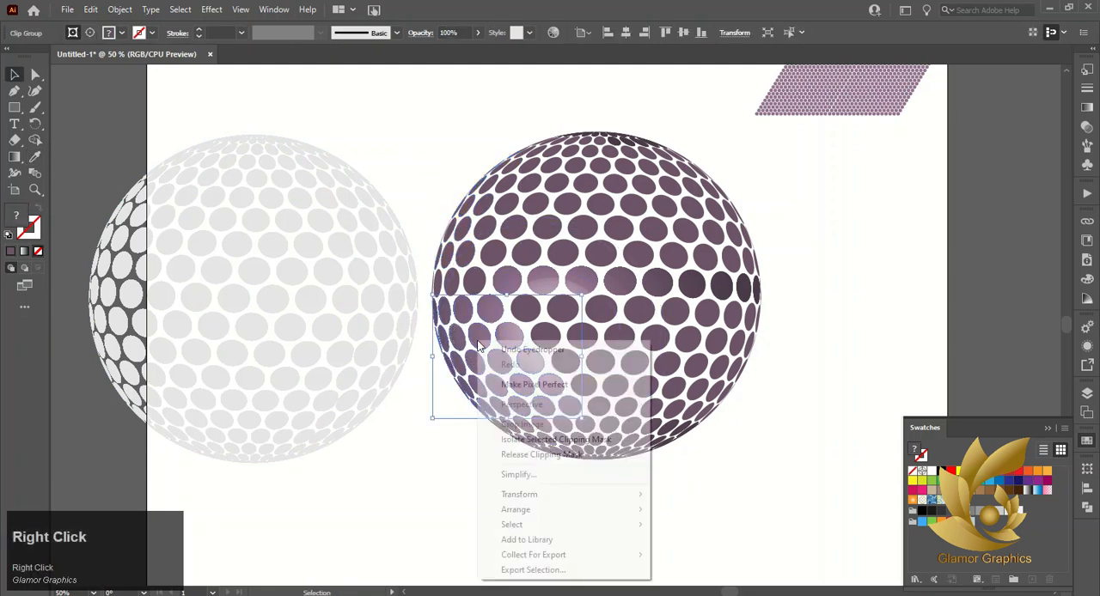
pyautogui.click(574, 460)
pyautogui.click(424, 390)
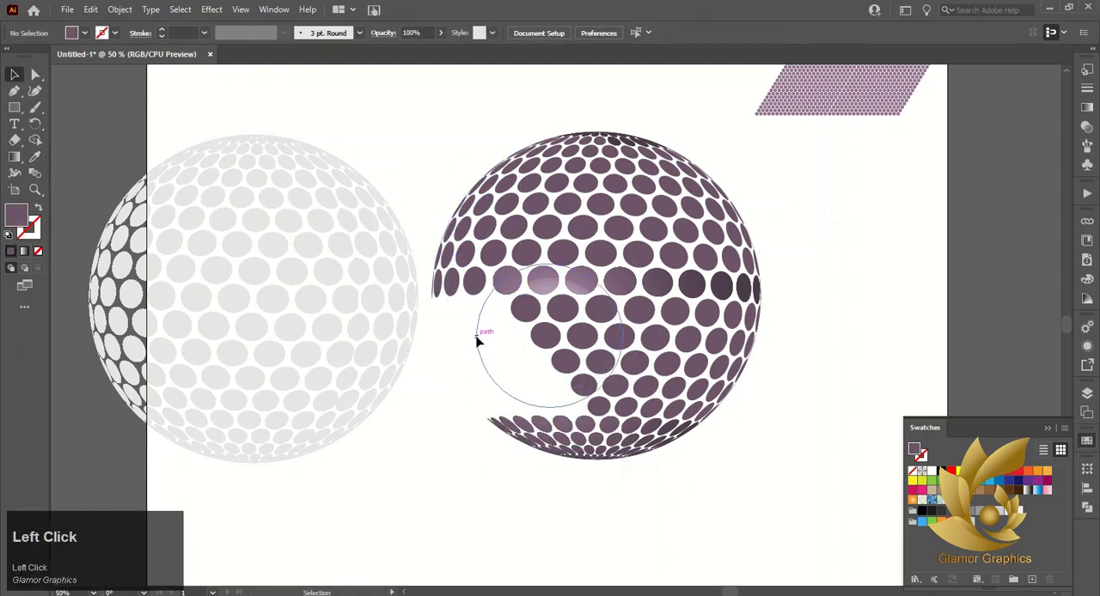
pyautogui.hotkey('ctrl', 'z')
pyautogui.hotkey('ctrl', 'z')
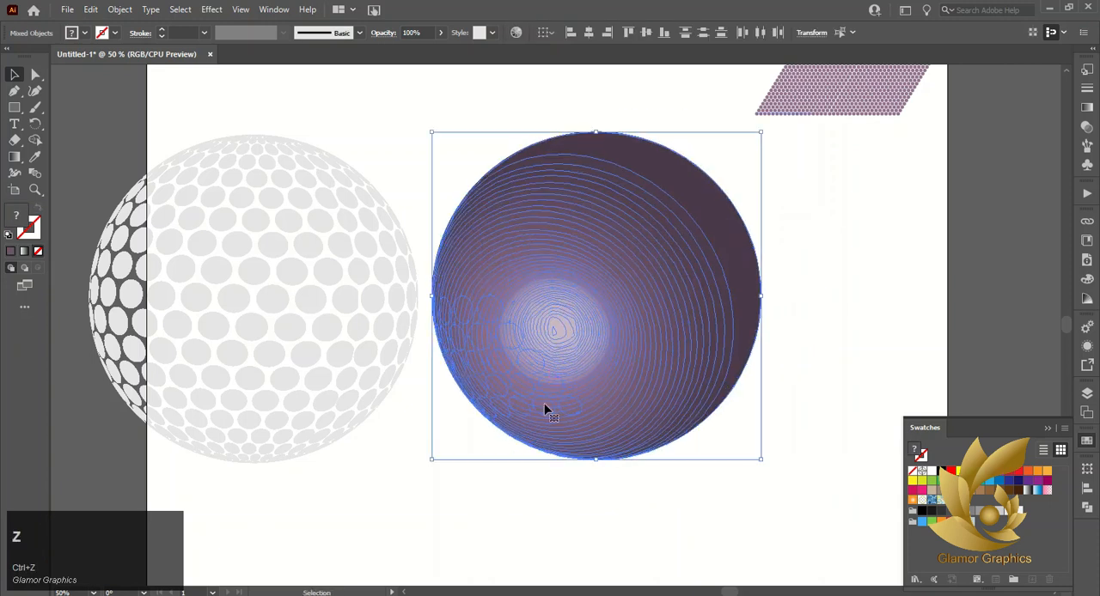
pyautogui.click(757, 288)
pyautogui.moveTo(755, 285); pyautogui.dragTo(837, 288)
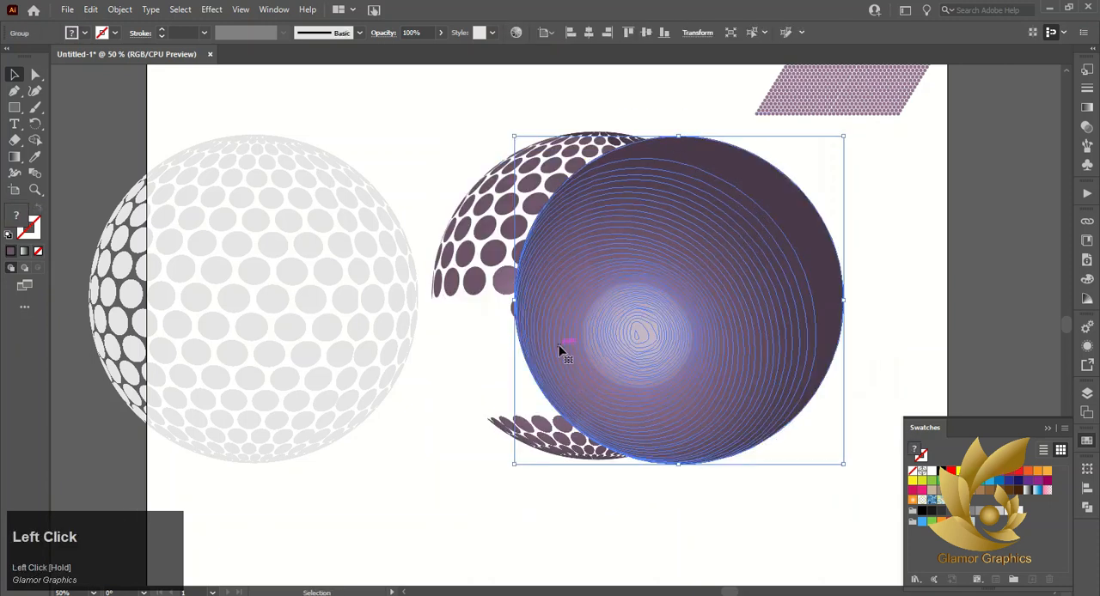
pyautogui.click(838, 376)
# Fill the lower-left dots with the sampled dark purple and delete the shaded sphere set aside
pyautogui.click(471, 361)
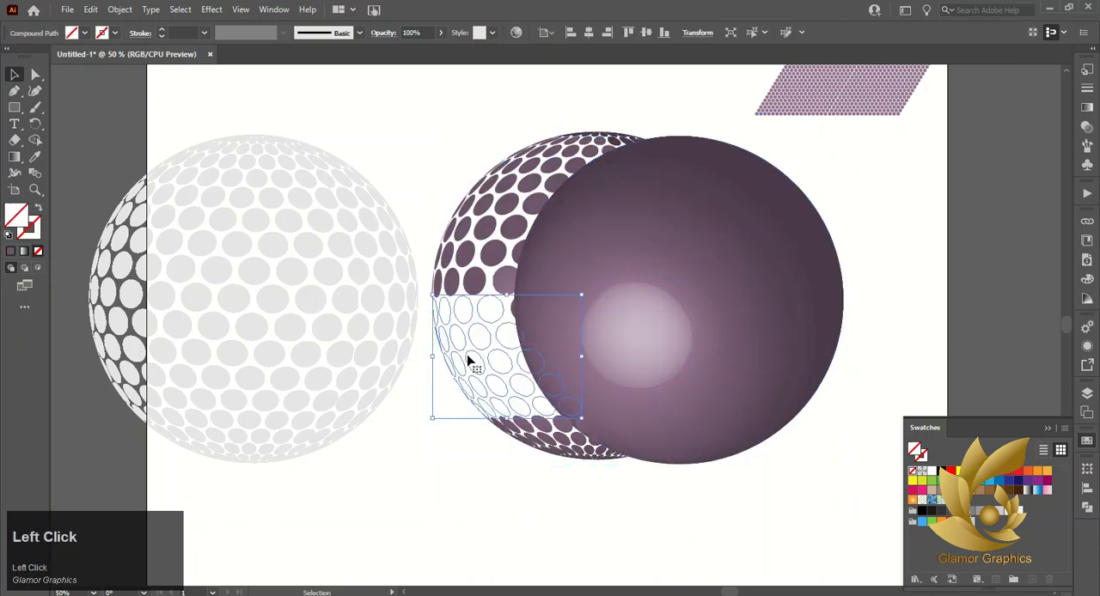
pyautogui.click(35, 157)
pyautogui.click(469, 249)
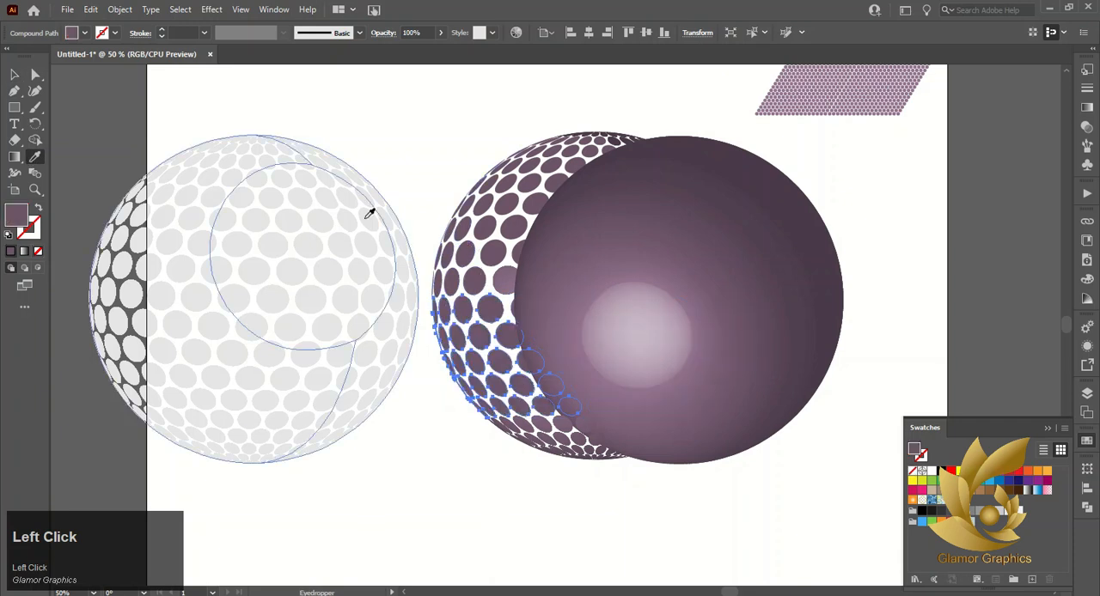
pyautogui.click(14, 75)
pyautogui.click(733, 198)
pyautogui.press('Delete')
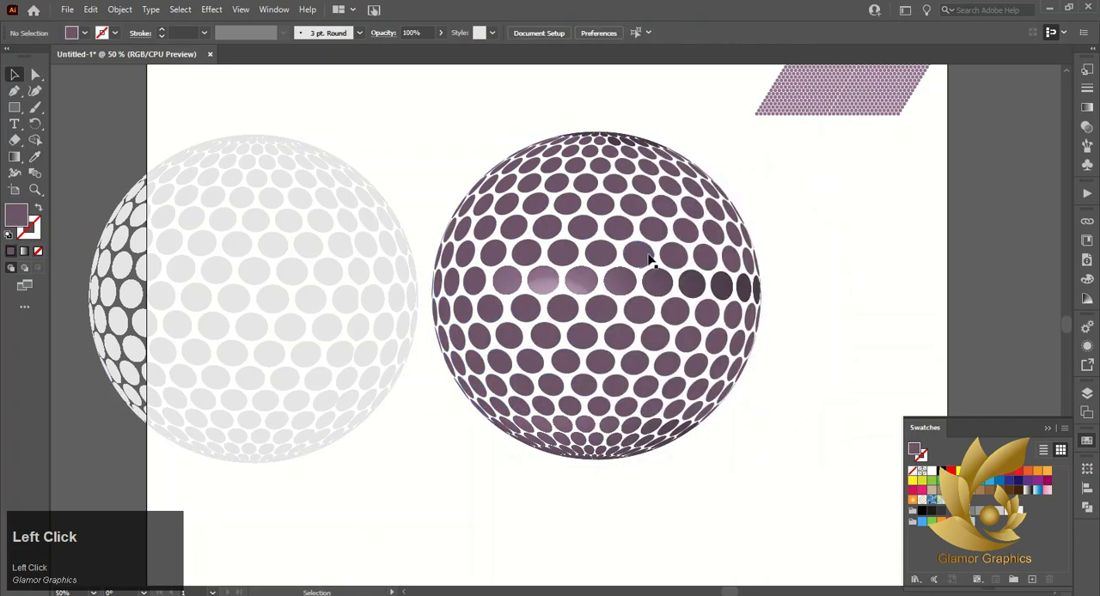
# Release the clipping mask on the dots at the sphere's bottom right and move the freed shaded sphere aside
pyautogui.click(573, 436)
pyautogui.click(656, 430)
pyautogui.rightClick(660, 445)
pyautogui.click(713, 307)
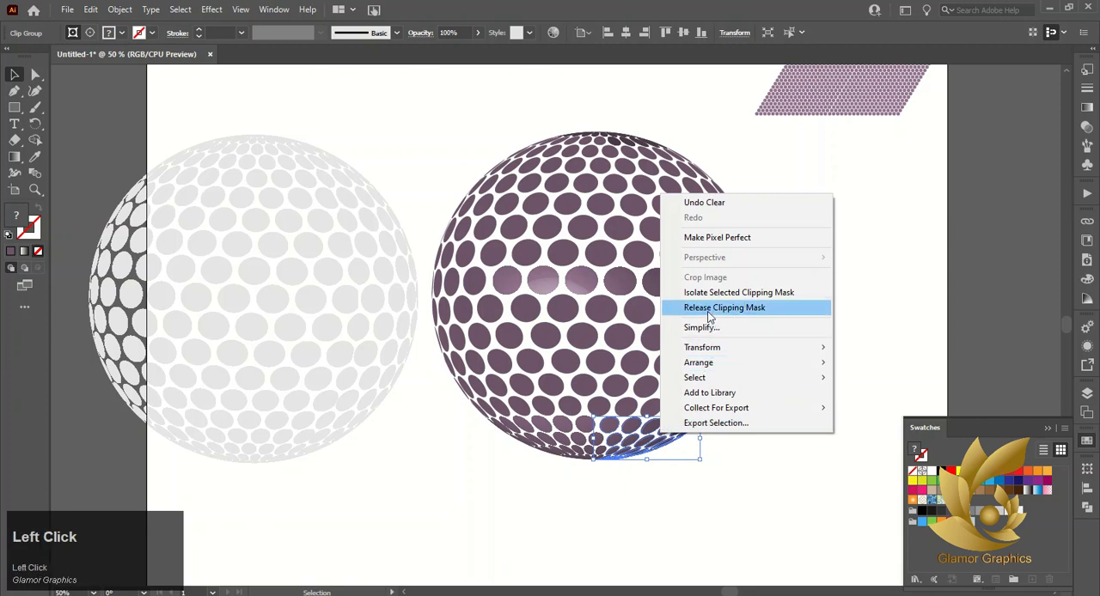
pyautogui.click(818, 314)
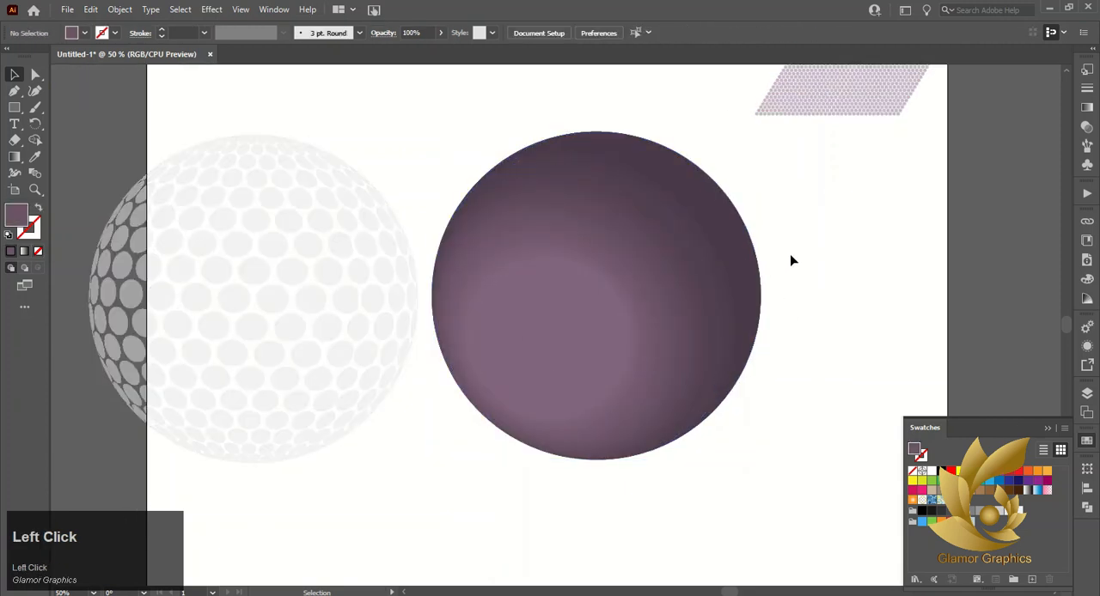
pyautogui.moveTo(791, 258); pyautogui.dragTo(800, 307)
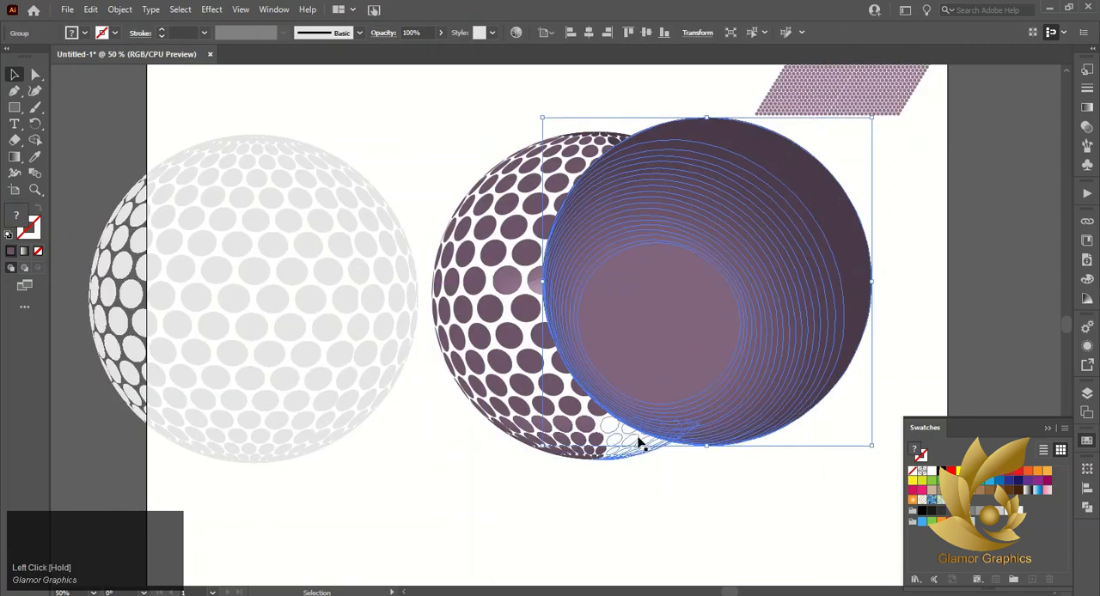
# Fill the bottom-right dots with the sampled dark purple and delete the shaded sphere covering them
pyautogui.click(650, 452)
pyautogui.click(36, 157)
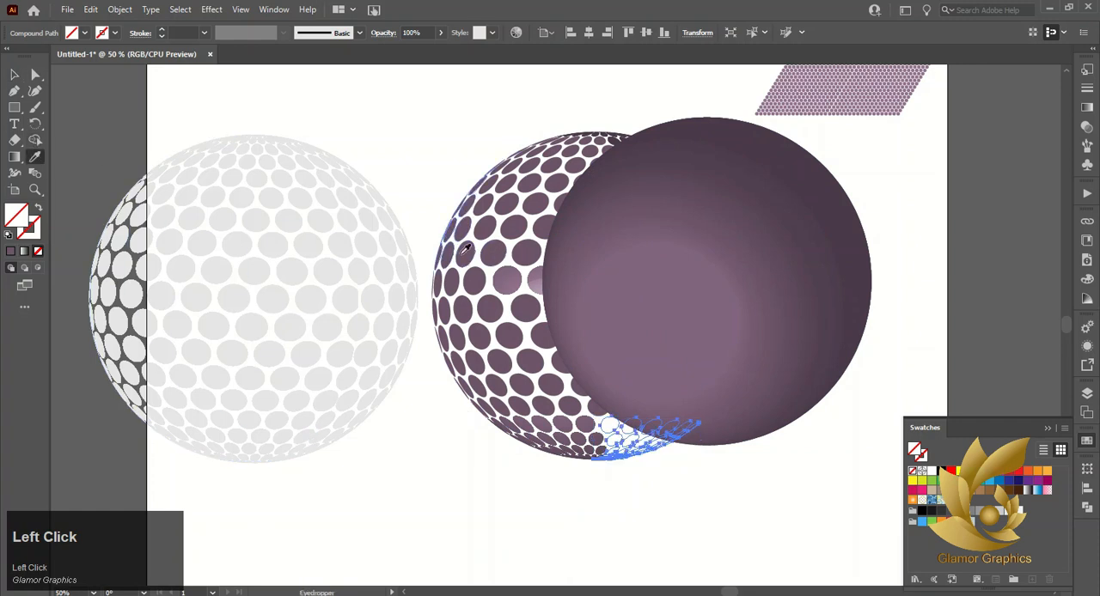
pyautogui.click(14, 75)
pyautogui.click(805, 201)
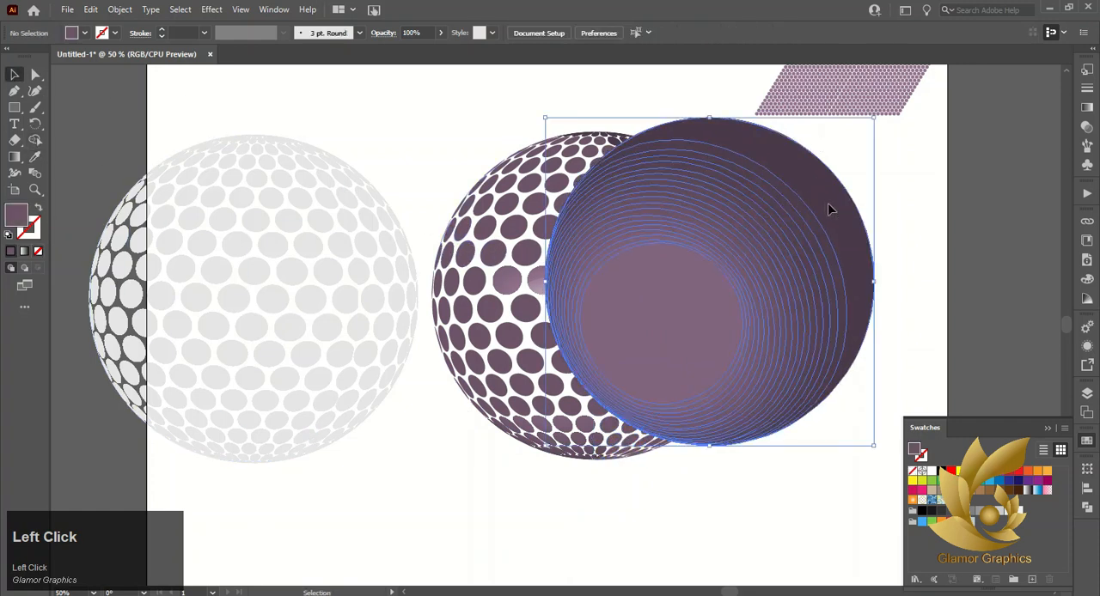
pyautogui.press('Delete')
# Release the clipping mask on the dots at the sphere's bottom left and move the freed shaded sphere aside
pyautogui.click(539, 449)
pyautogui.rightClick(542, 438)
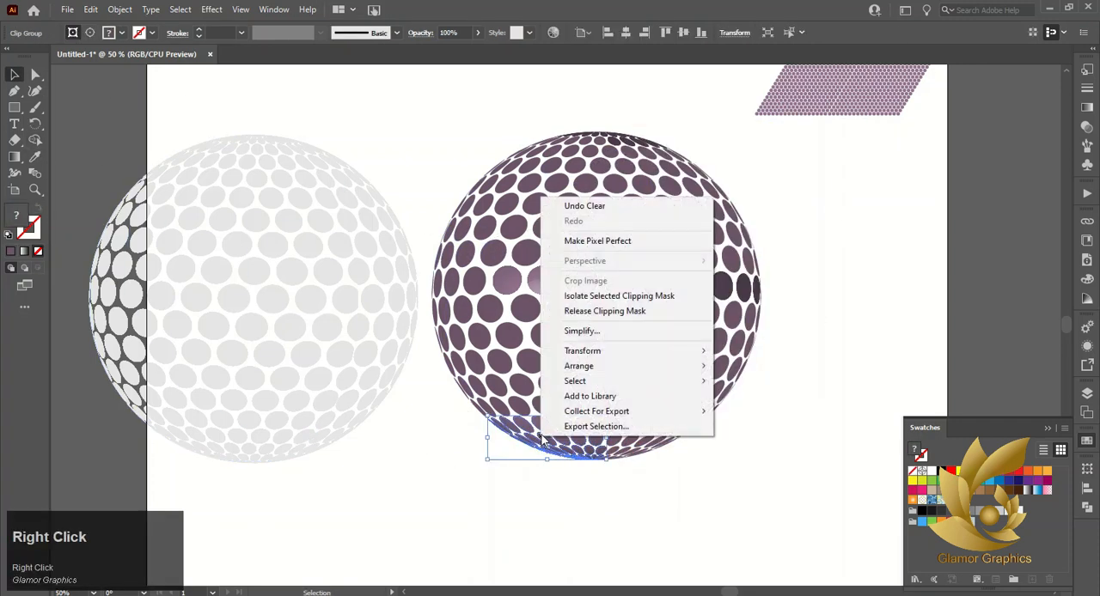
pyautogui.click(605, 312)
pyautogui.click(789, 262)
pyautogui.doubleClick(747, 237)
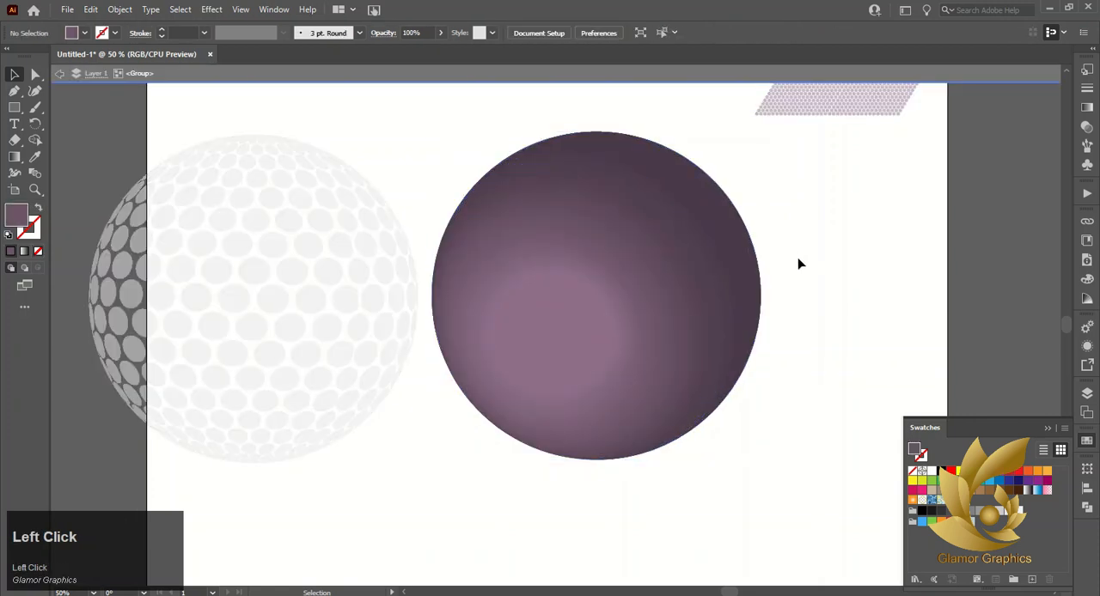
pyautogui.doubleClick(808, 243)
pyautogui.moveTo(741, 254); pyautogui.dragTo(846, 229)
# Fill the bottom-left dots with the sampled dark purple and delete the remaining shaded sphere
pyautogui.click(590, 434)
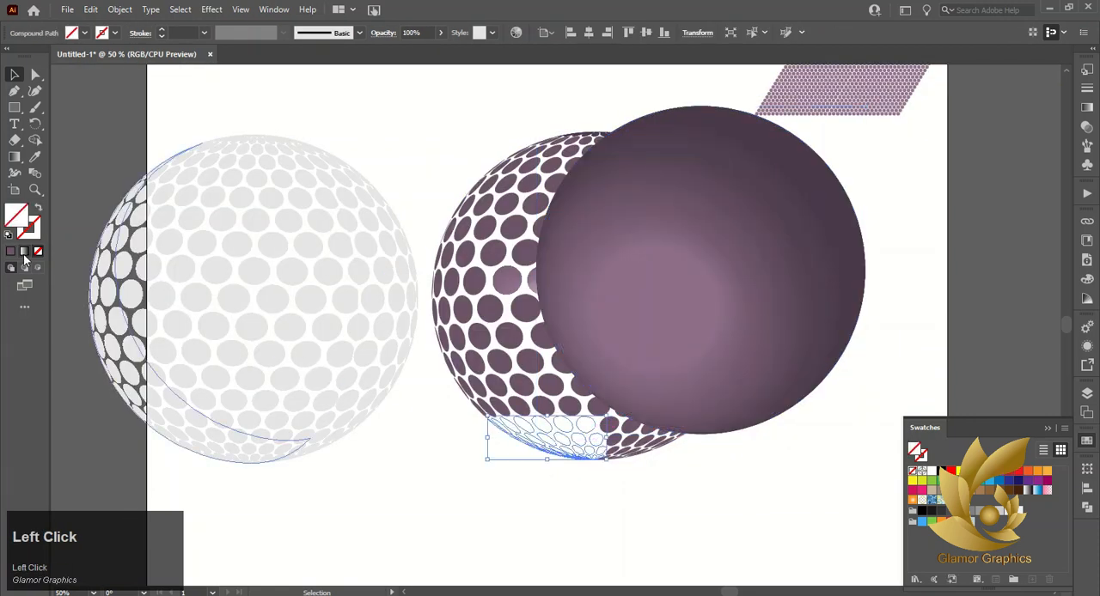
pyautogui.click(487, 227)
pyautogui.click(16, 75)
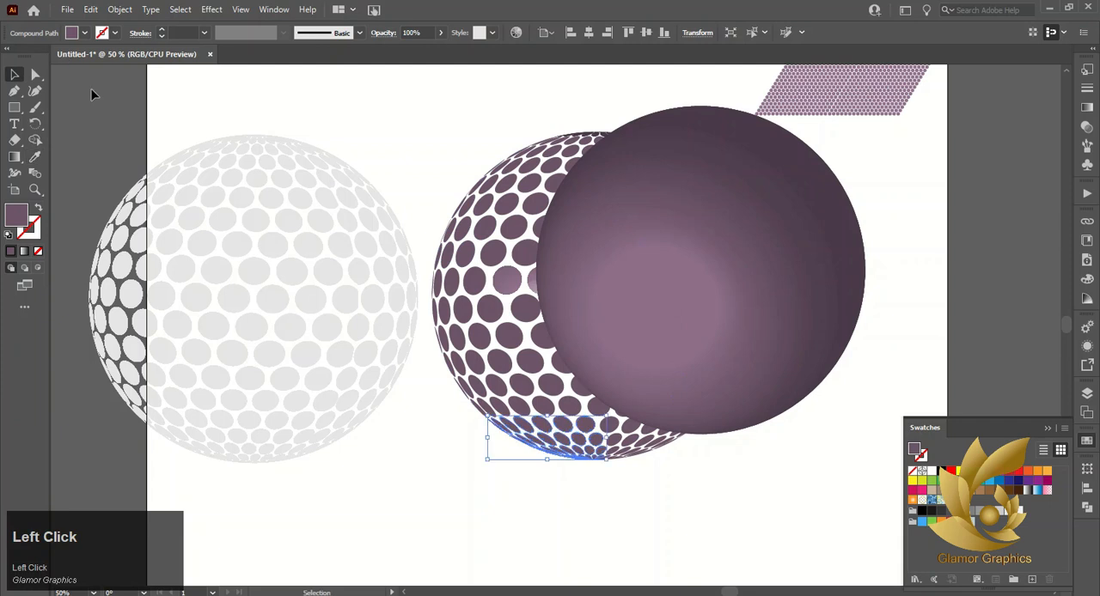
pyautogui.moveTo(840, 186); pyautogui.dragTo(917, 202)
pyautogui.press('Delete')
# Release the compound path of the middle band so its dots can be selected separately
pyautogui.click(615, 341)
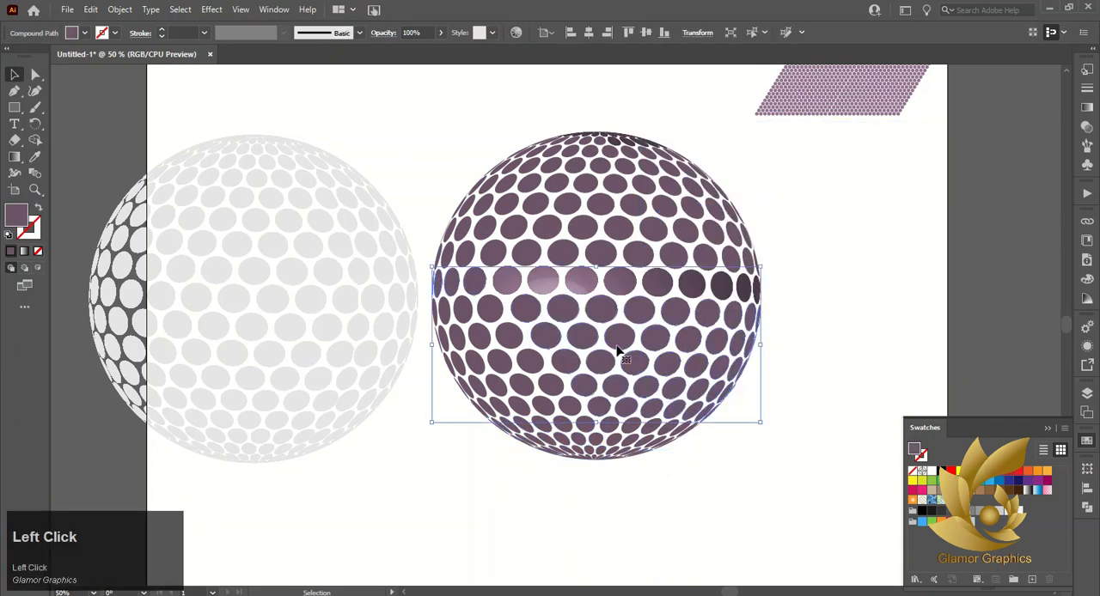
pyautogui.rightClick(616, 341)
pyautogui.click(675, 434)
pyautogui.click(750, 410)
pyautogui.click(717, 342)
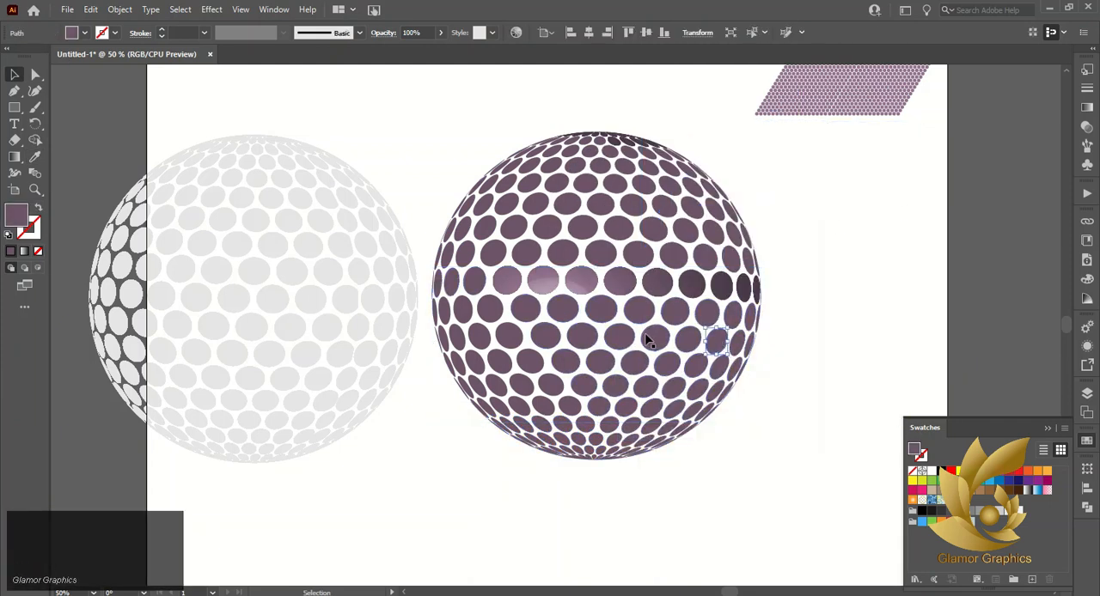
# Release the compound path of the dots at the sphere's bottom right so they can be selected separately
pyautogui.click(641, 313)
pyautogui.rightClick(685, 439)
pyautogui.click(700, 422)
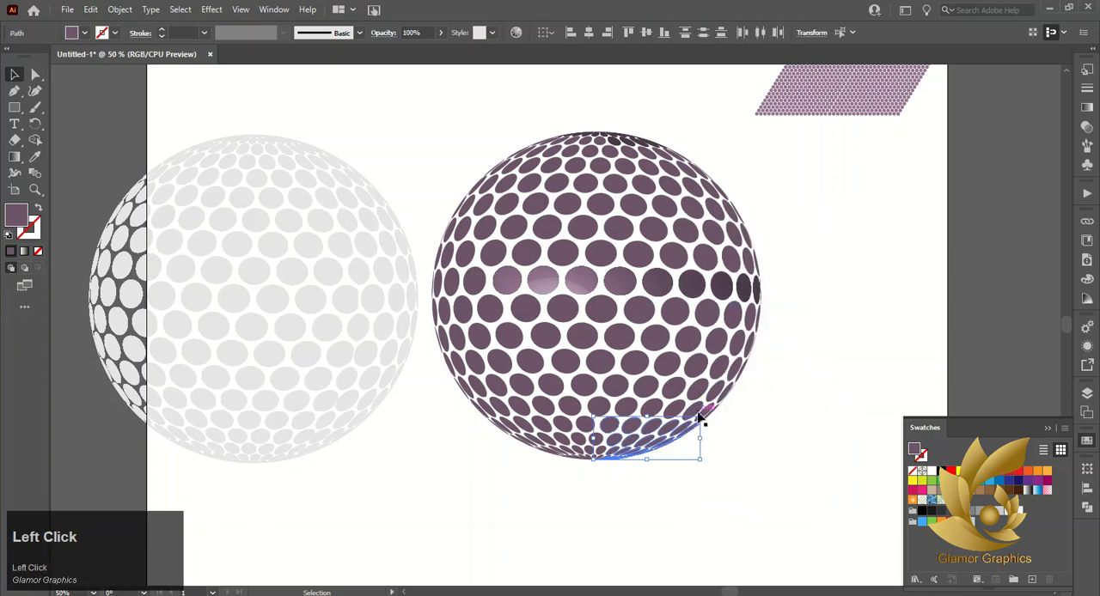
pyautogui.click(650, 455)
# Release the clipping mask on the shaded dots in the sphere's middle band and move the freed shaded sphere aside
pyautogui.click(657, 287)
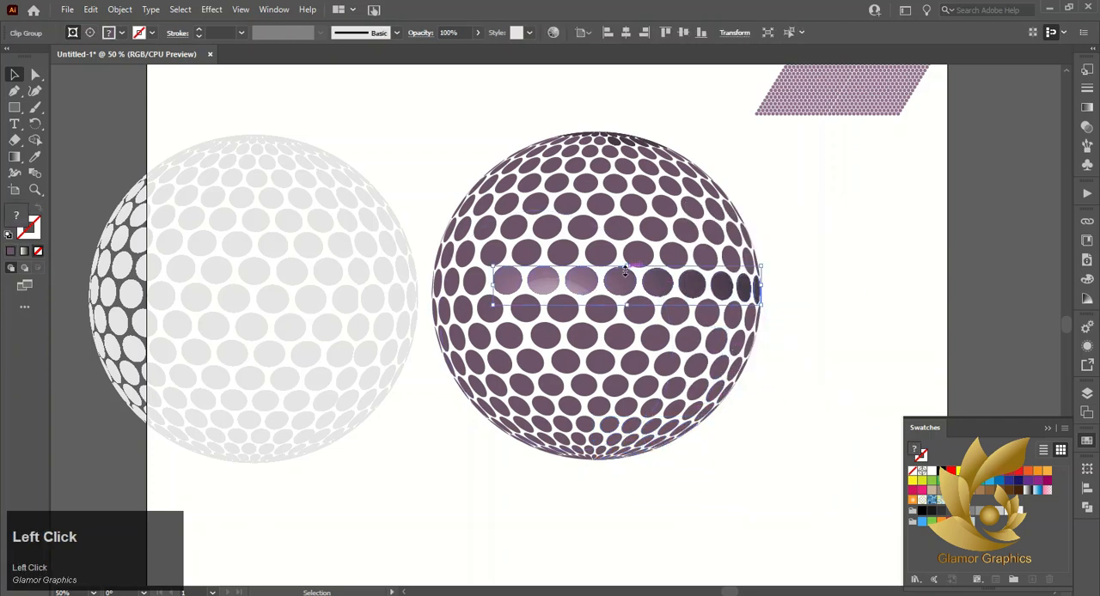
pyautogui.rightClick(614, 284)
pyautogui.click(679, 408)
pyautogui.click(922, 346)
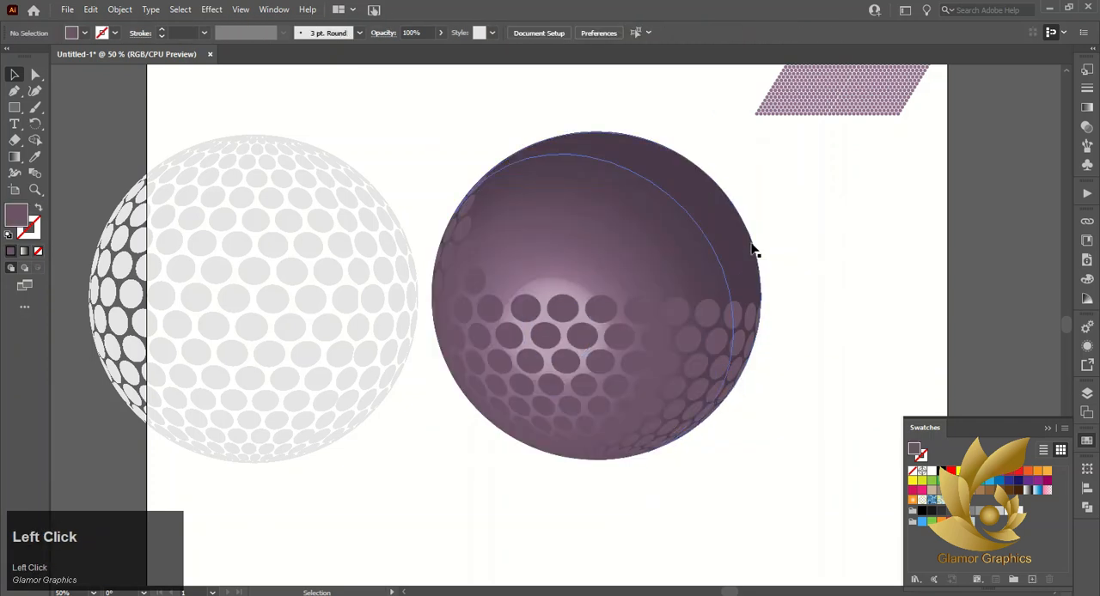
pyautogui.moveTo(739, 256); pyautogui.dragTo(846, 248)
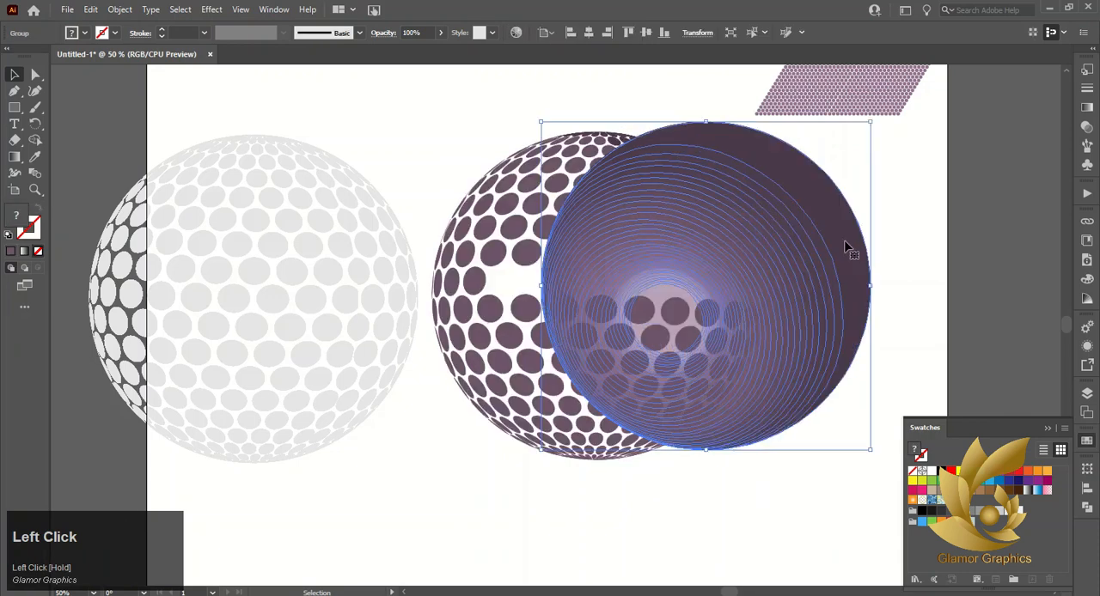
# Fill the middle-band dots with the sampled dark purple and delete the shaded sphere
pyautogui.click(515, 273)
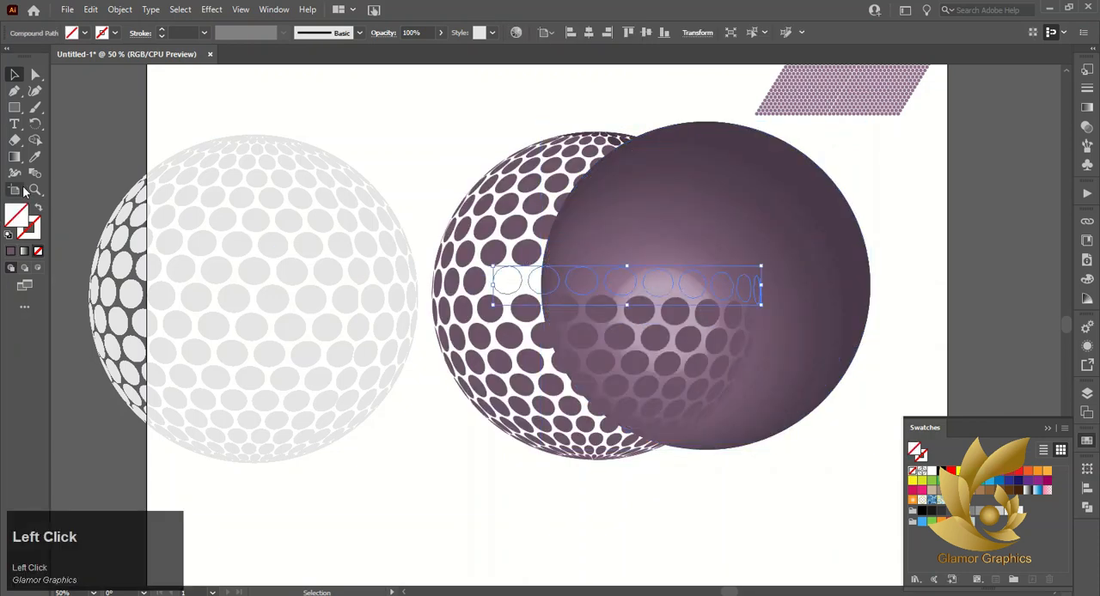
pyautogui.click(468, 244)
pyautogui.moveTo(789, 244); pyautogui.dragTo(889, 246)
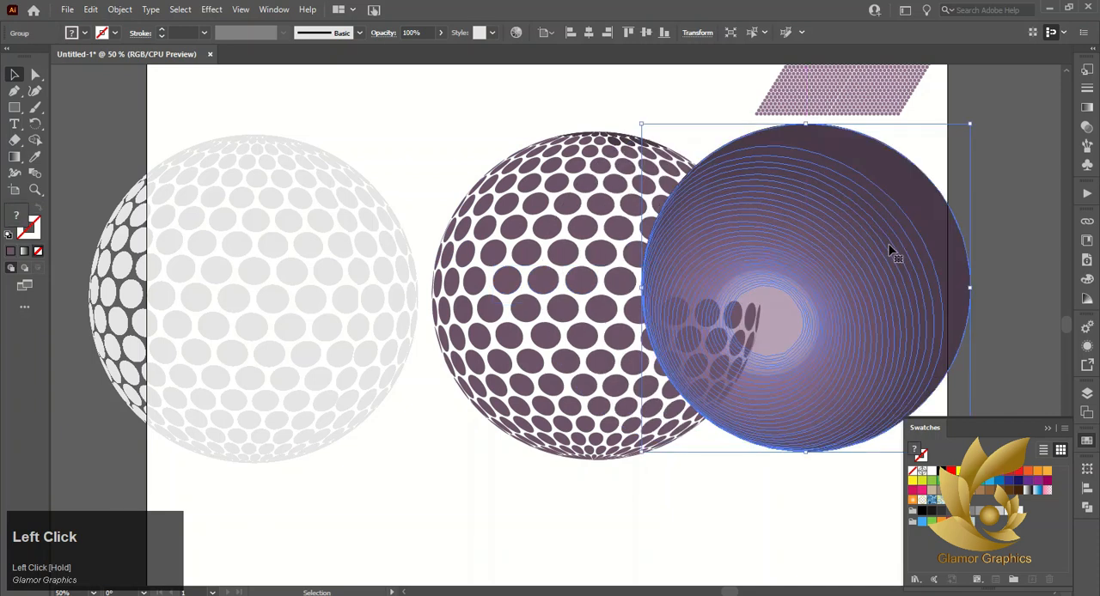
pyautogui.press('Delete')
# Release the compound path of the recoloured middle-band dots and check that single dots can be selected
pyautogui.click(623, 273)
pyautogui.rightClick(570, 285)
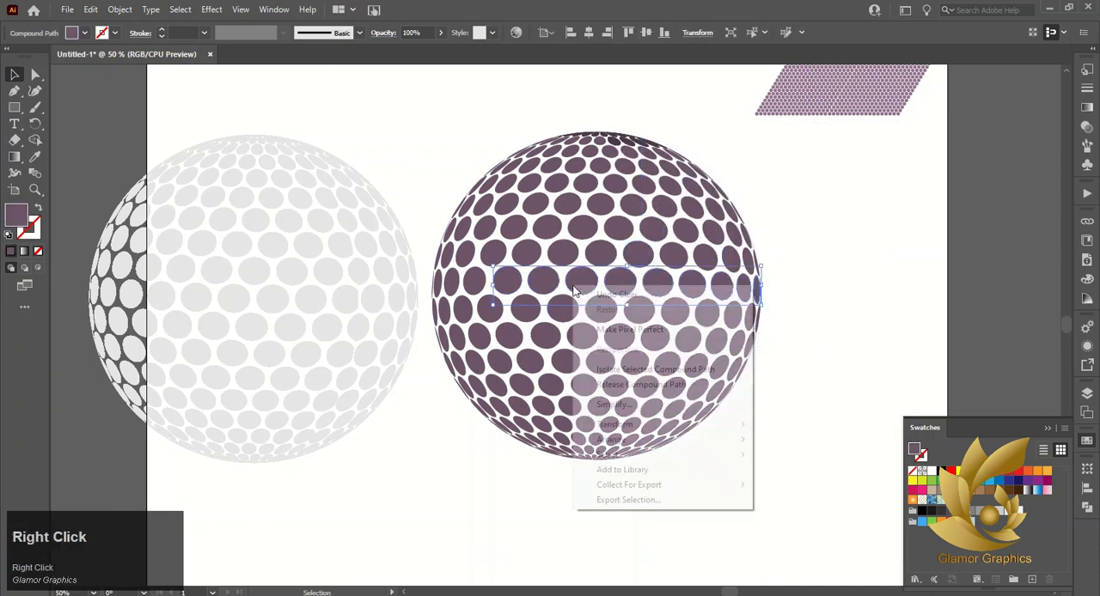
pyautogui.click(645, 452)
pyautogui.click(439, 221)
pyautogui.click(581, 280)
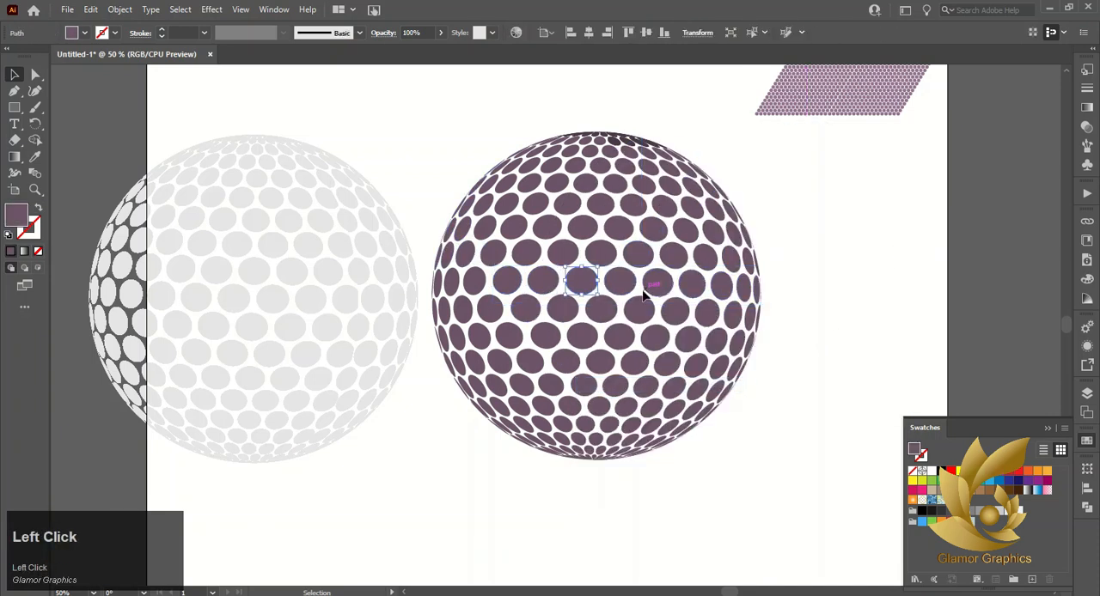
pyautogui.click(482, 344)
pyautogui.click(604, 575)
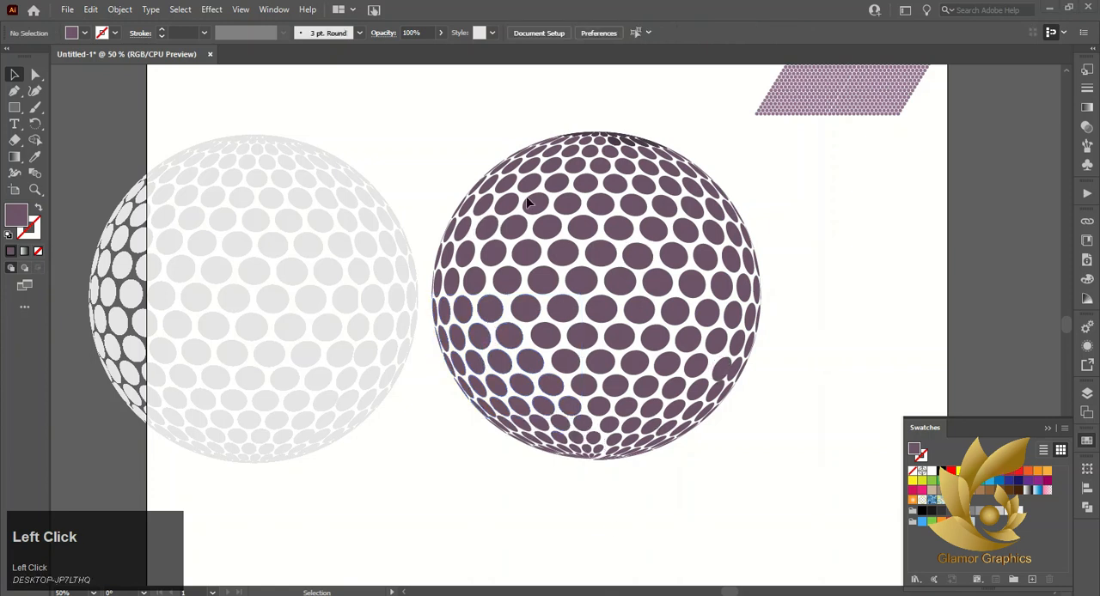
# Try to select the dots along the sphere's top edge together
pyautogui.moveTo(580, 141); pyautogui.dragTo(544, 142)
pyautogui.rightClick(609, 134)
pyautogui.click(485, 82)
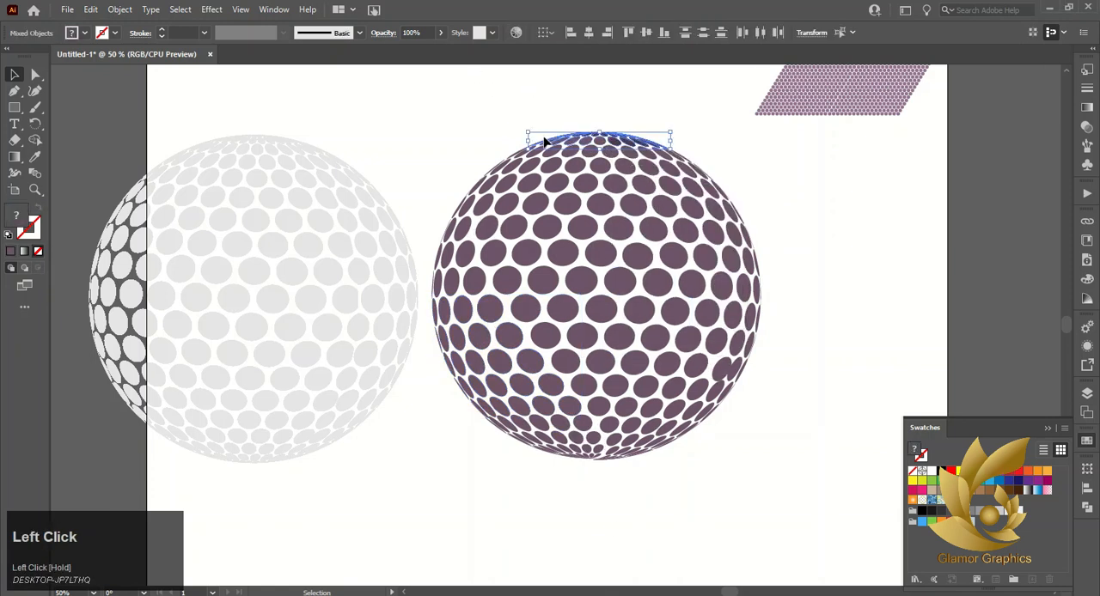
pyautogui.rightClick(644, 138)
pyautogui.click(609, 120)
pyautogui.click(582, 140)
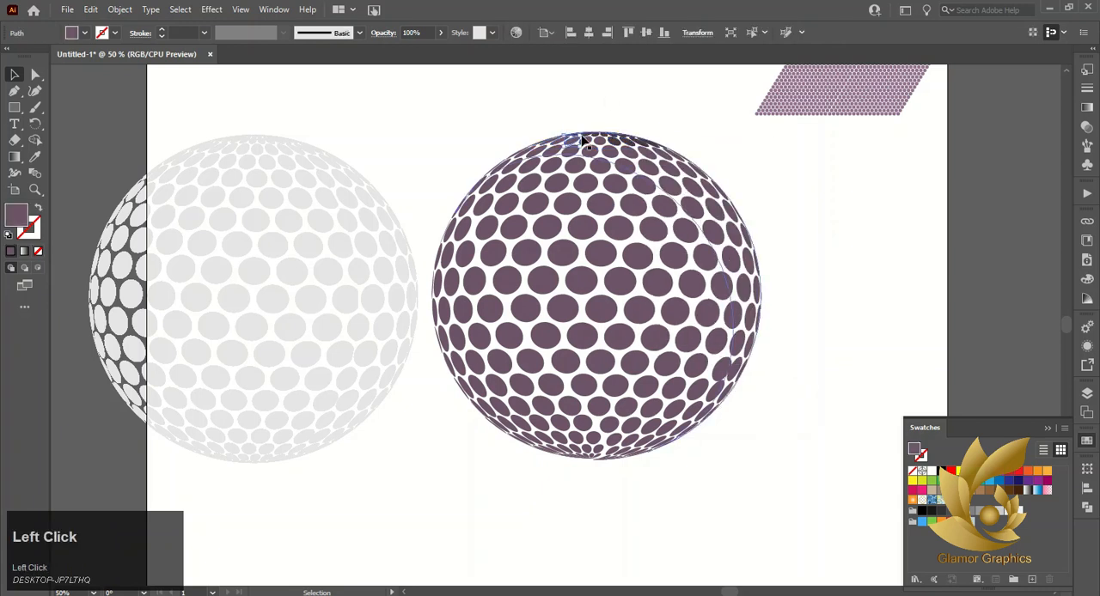
# Try moving single dots on the sphere's right edge, undoing the first move
pyautogui.scroll(1, 549, 148)
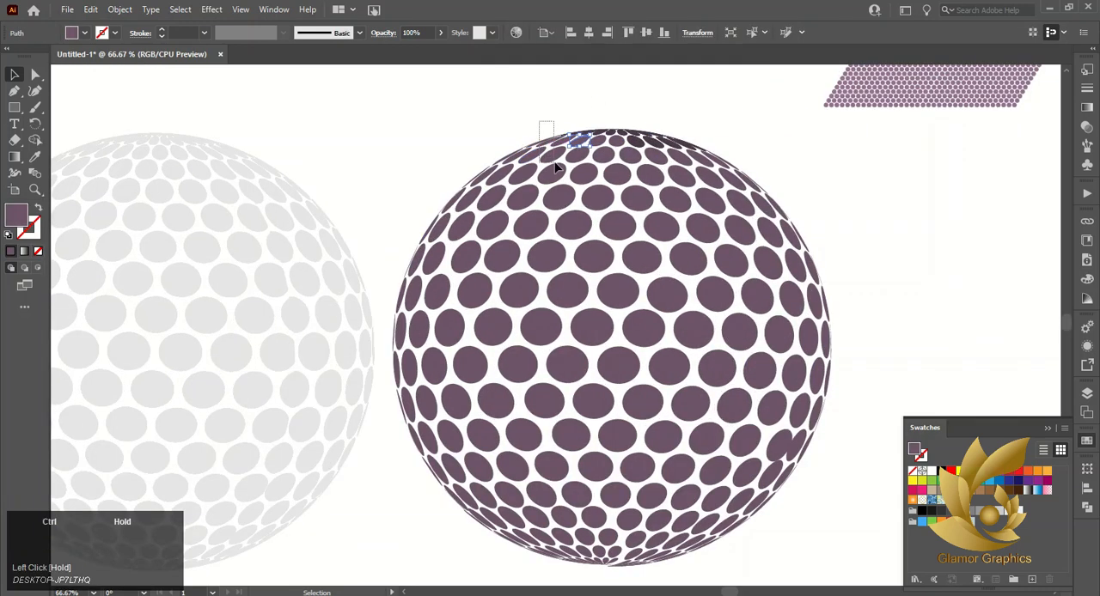
pyautogui.moveTo(556, 167); pyautogui.dragTo(565, 158)
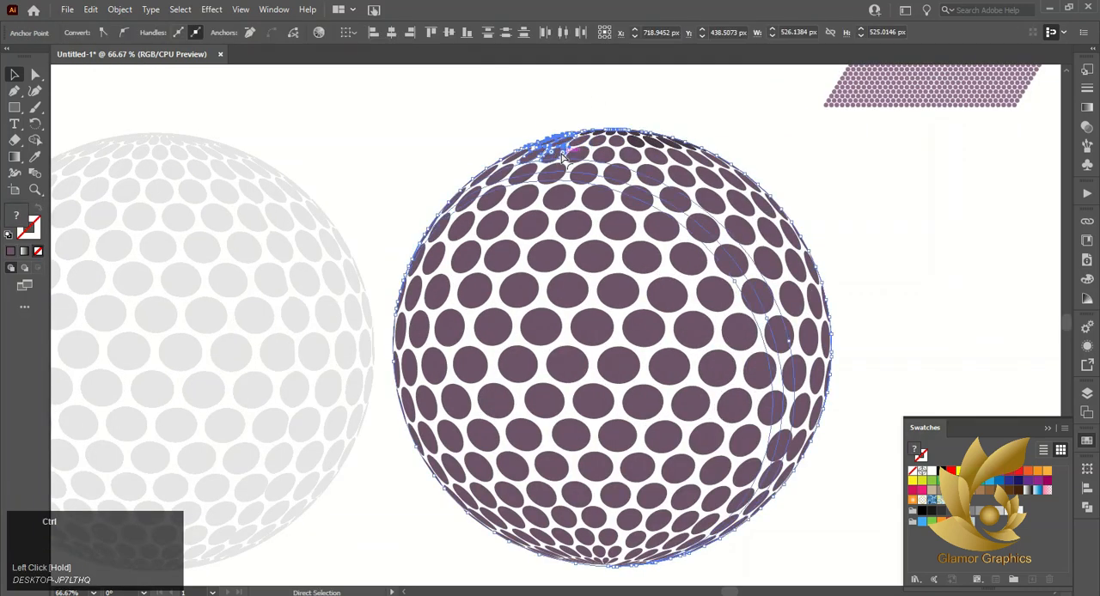
pyautogui.click(820, 485)
pyautogui.moveTo(826, 410); pyautogui.dragTo(835, 407)
pyautogui.hotkey('ctrl', 'z')
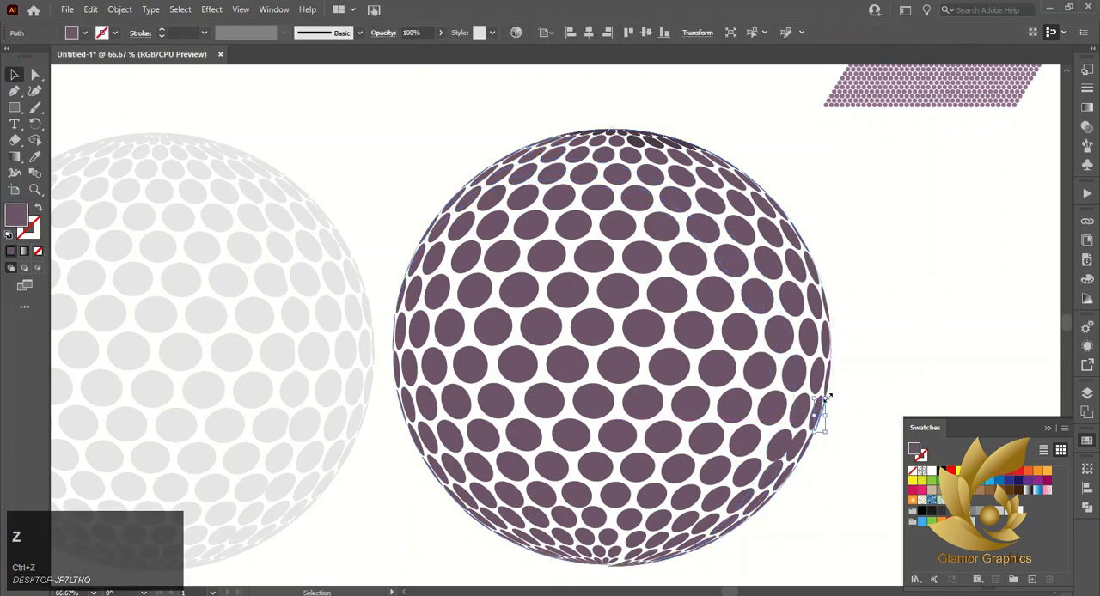
pyautogui.moveTo(834, 362); pyautogui.dragTo(865, 363)
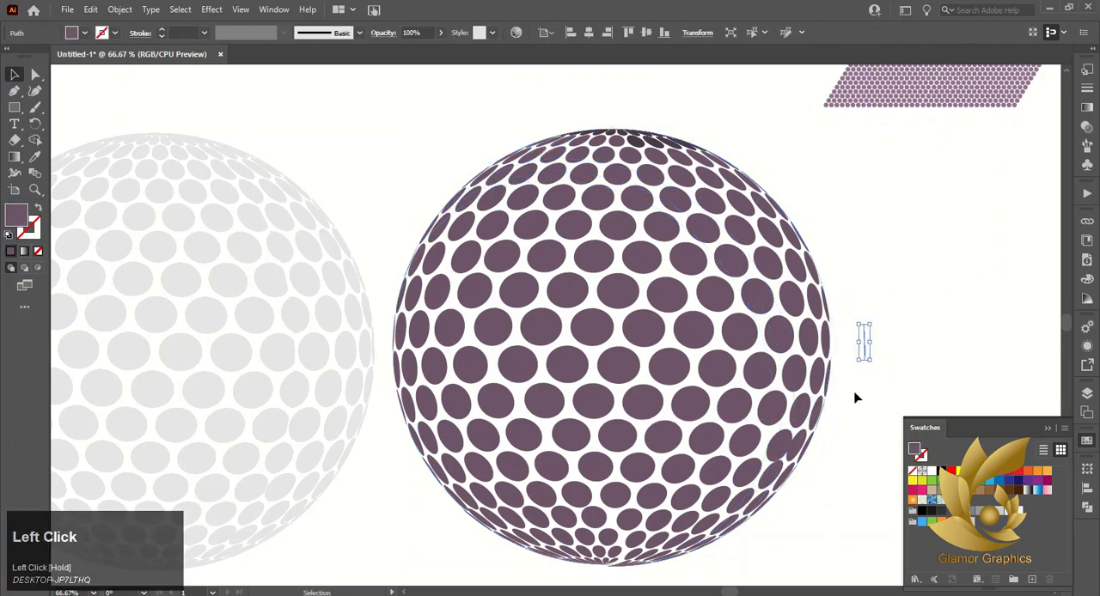
# Select the whole purple dotted sphere, make the stroke the active colour attribute, and clear the selection
pyautogui.click(733, 329)
pyautogui.moveTo(694, 391); pyautogui.dragTo(832, 549)
pyautogui.scroll(-1, 684, 434)
pyautogui.press('ctrl')
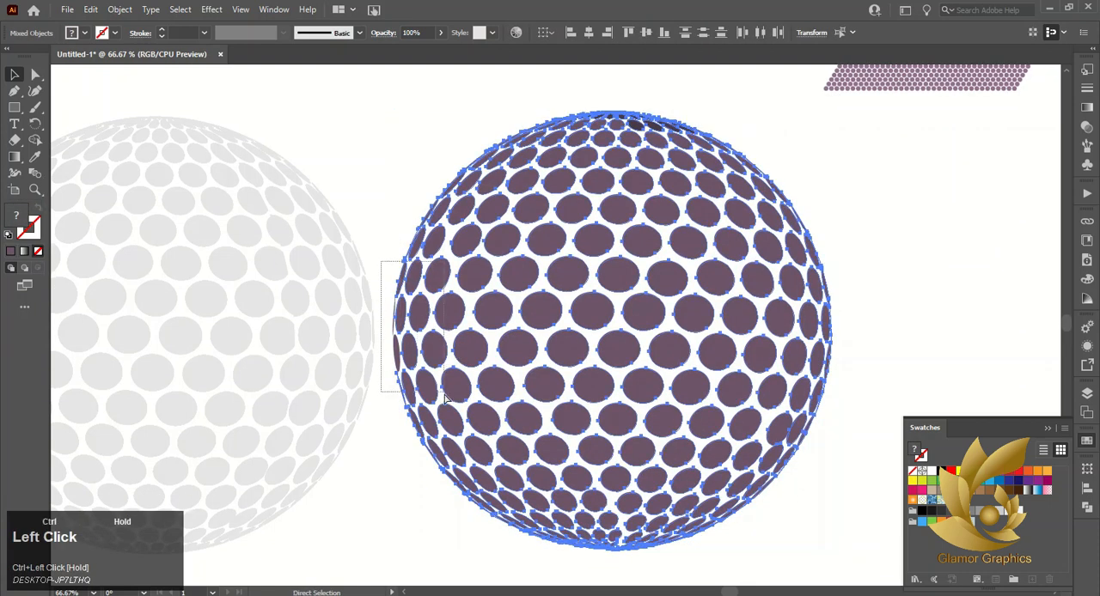
pyautogui.moveTo(445, 398); pyautogui.dragTo(447, 400)
pyautogui.moveTo(387, 91); pyautogui.dragTo(845, 557)
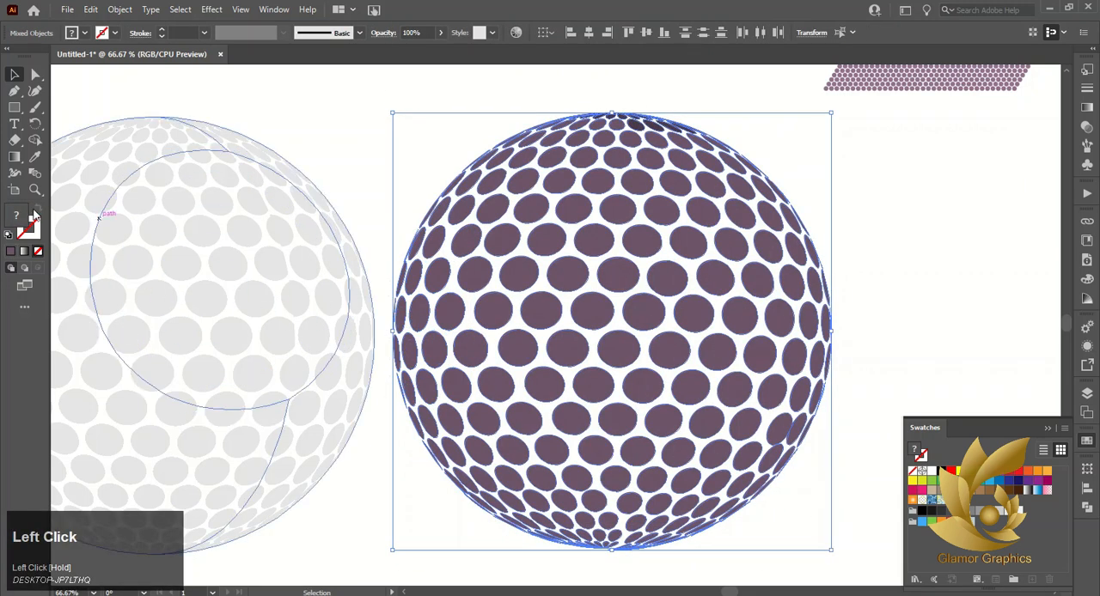
pyautogui.click(34, 217)
pyautogui.click(338, 149)
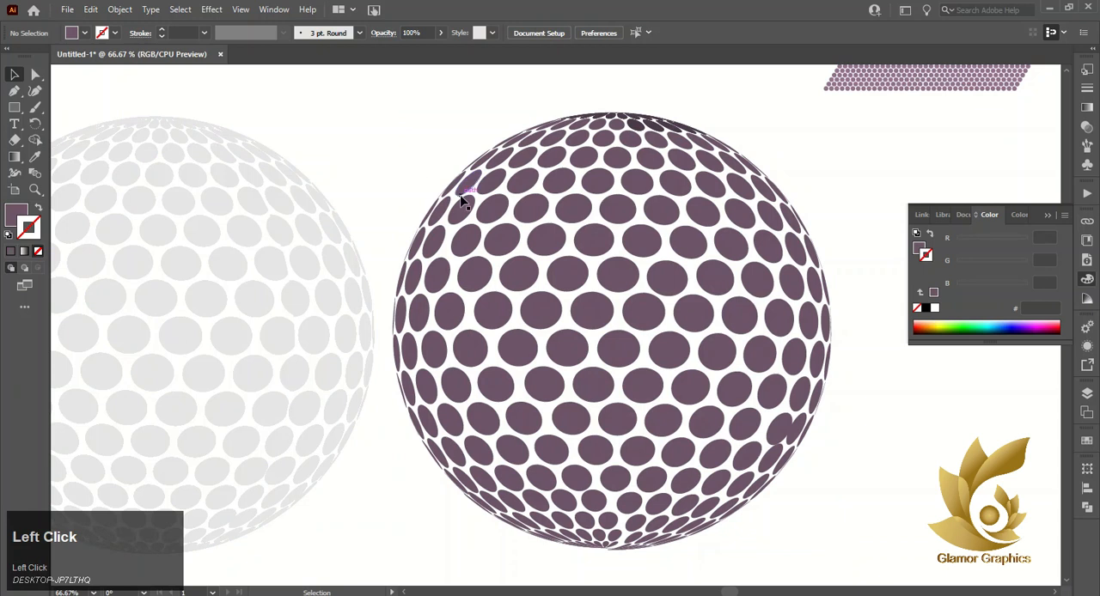
# Try moving the upper-left dots away from the purple sphere and undo the moves
pyautogui.moveTo(462, 201); pyautogui.dragTo(307, 300)
pyautogui.moveTo(441, 200); pyautogui.dragTo(276, 165)
pyautogui.moveTo(384, 275); pyautogui.dragTo(384, 275)
pyautogui.hotkey('ctrl', 'z')
pyautogui.hotkey('ctrl', 'z')
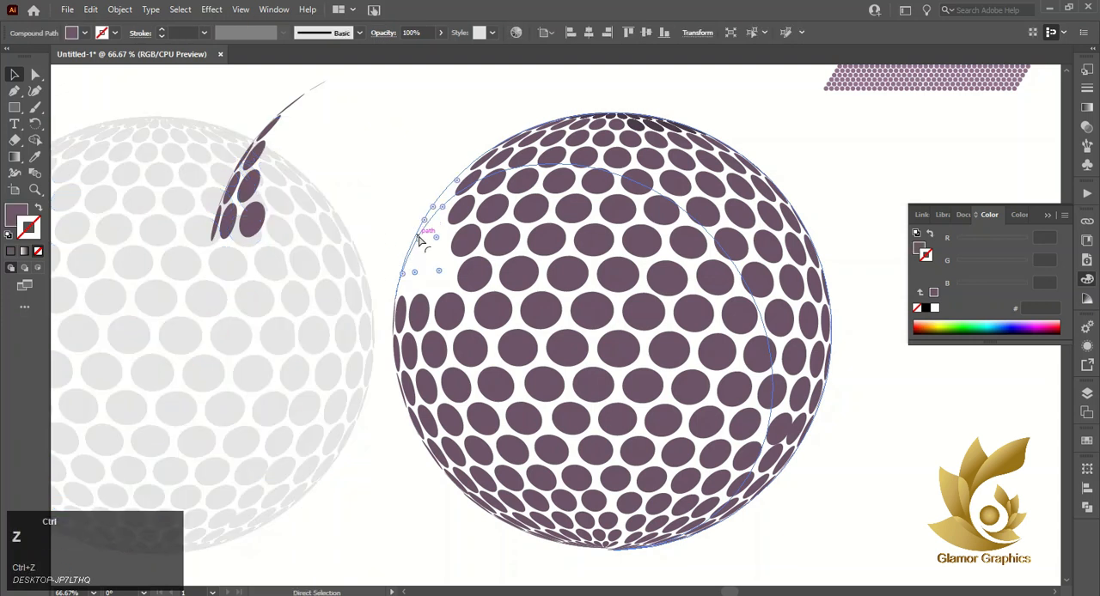
pyautogui.click(395, 189)
pyautogui.moveTo(456, 203); pyautogui.dragTo(398, 184)
pyautogui.click(410, 246)
pyautogui.click(370, 253)
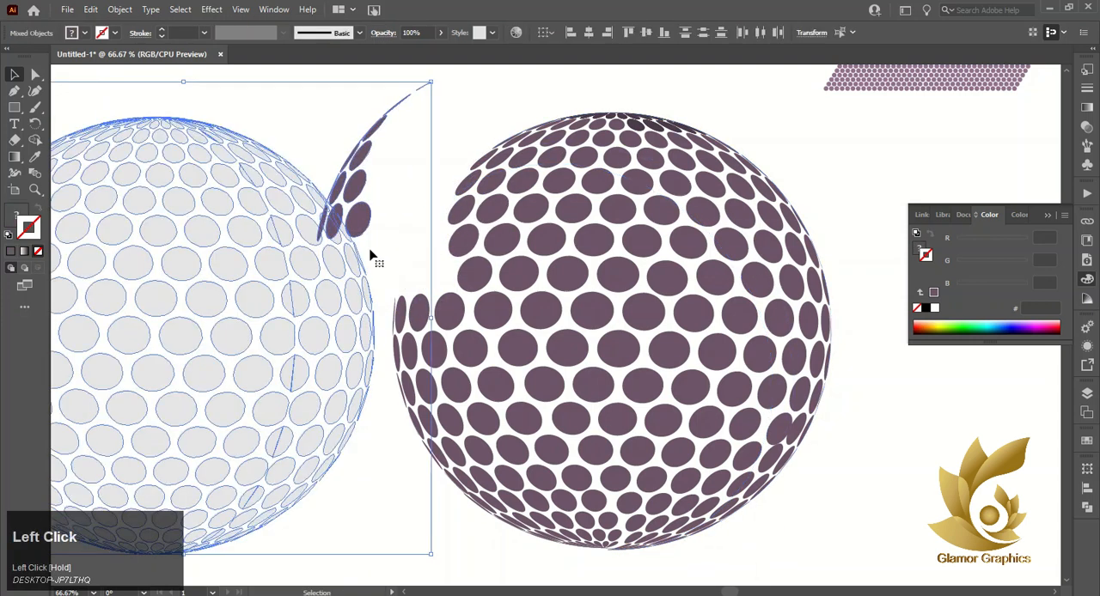
pyautogui.click(443, 202)
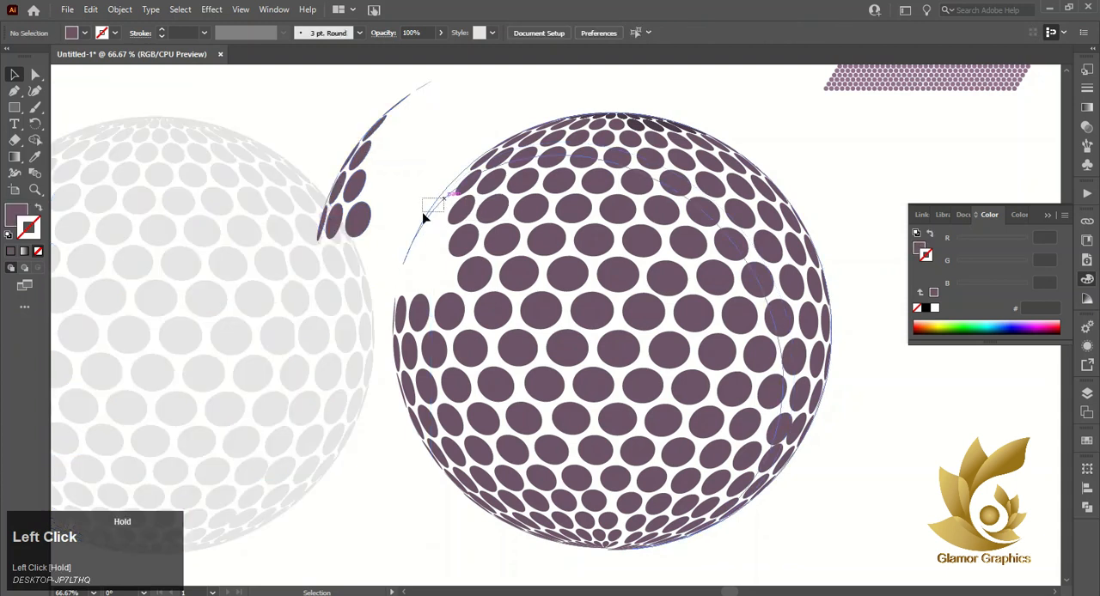
pyautogui.hotkey('ctrl', 'z')
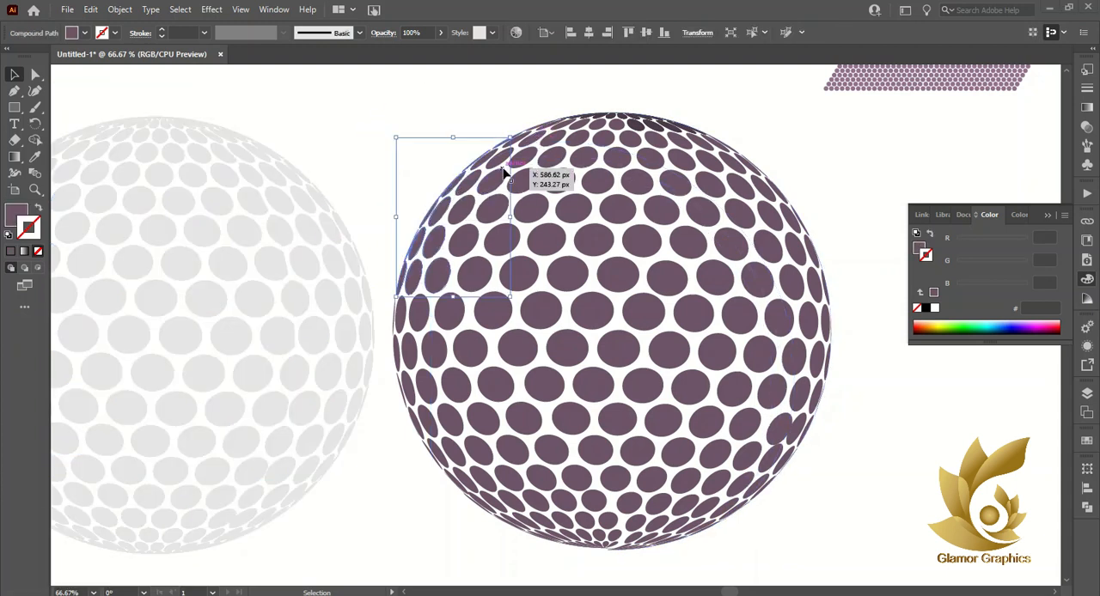
# Select the dots along the purple sphere's upper-left edge one after another as a combined selection
pyautogui.click(557, 122)
pyautogui.scroll(2, 530, 140)
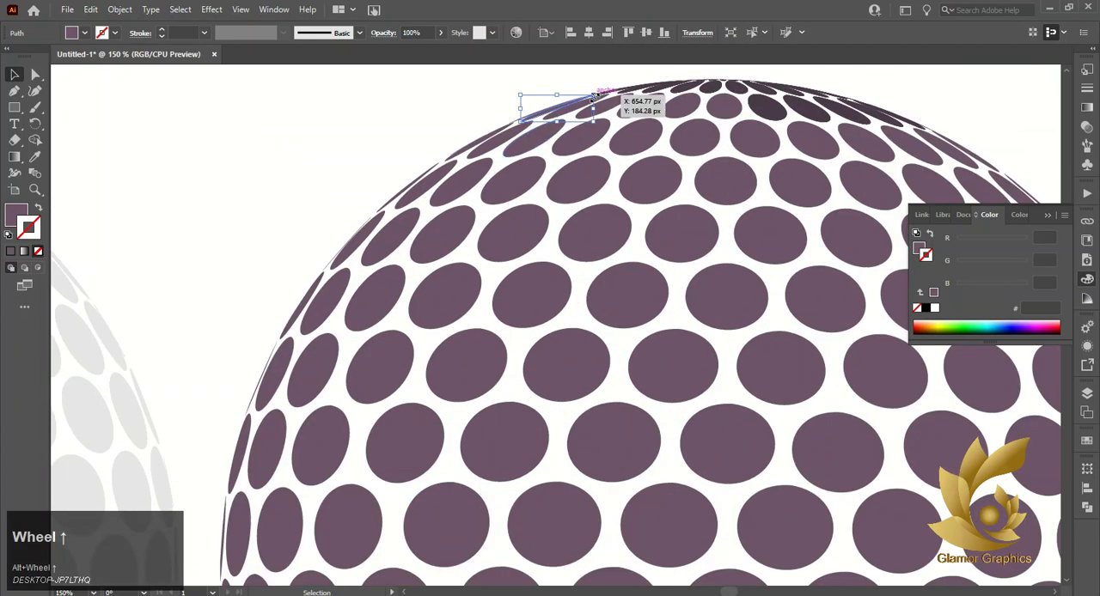
pyautogui.keyDown('shift'); pyautogui.click(501, 142); pyautogui.keyUp('shift')
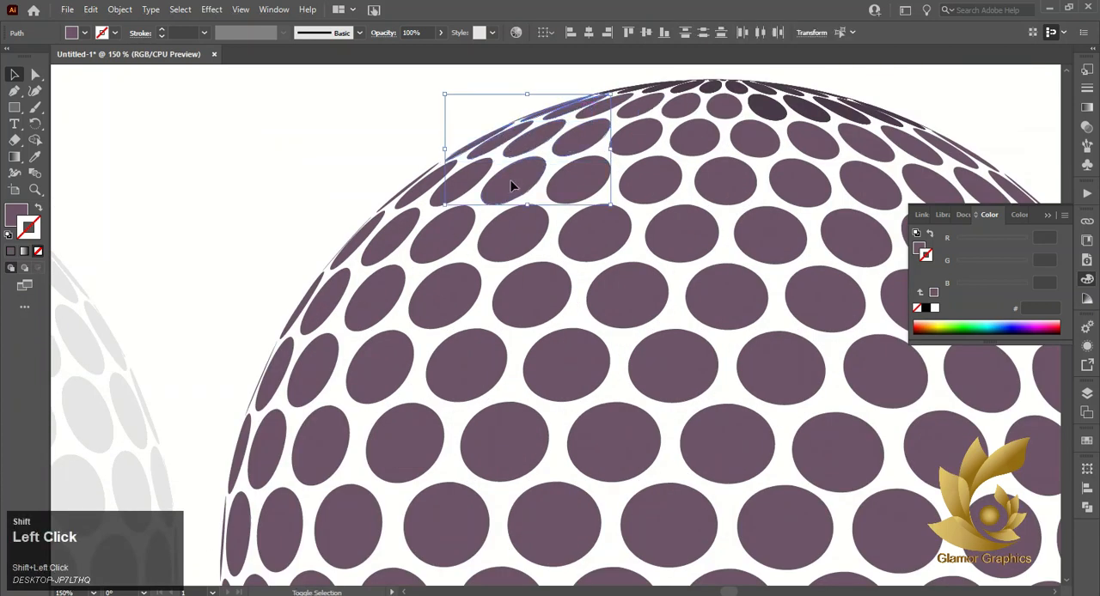
pyautogui.keyDown('shift'); pyautogui.click(414, 193); pyautogui.keyUp('shift')
pyautogui.keyDown('shift'); pyautogui.click(396, 247); pyautogui.keyUp('shift')
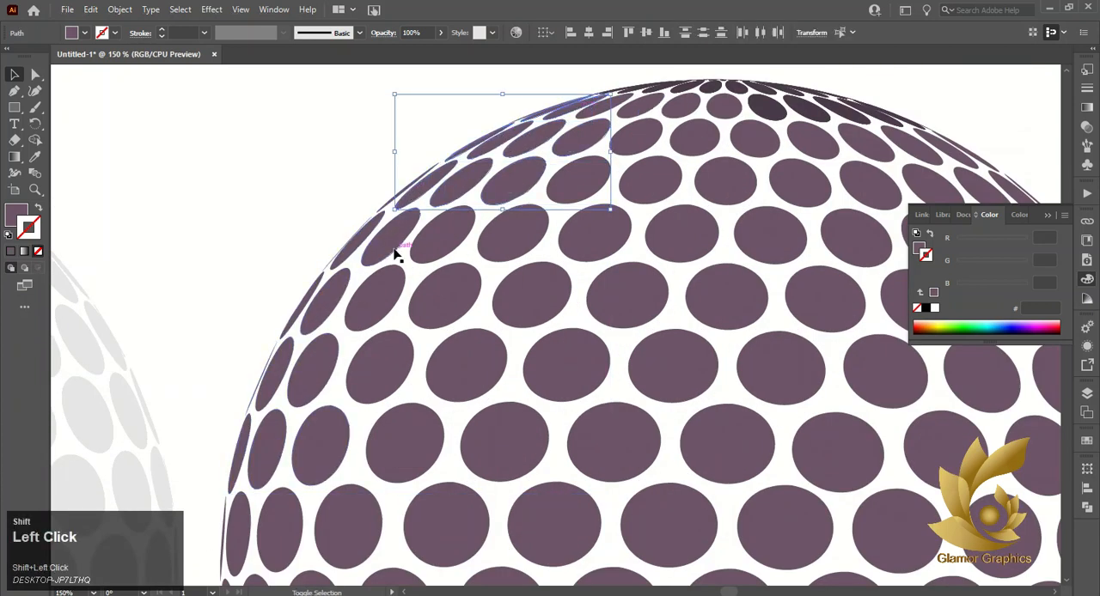
pyautogui.keyDown('shift'); pyautogui.click(388, 226); pyautogui.keyUp('shift')
pyautogui.keyDown('shift'); pyautogui.click(404, 197); pyautogui.keyUp('shift')
pyautogui.keyDown('shift'); pyautogui.click(358, 239); pyautogui.keyUp('shift')
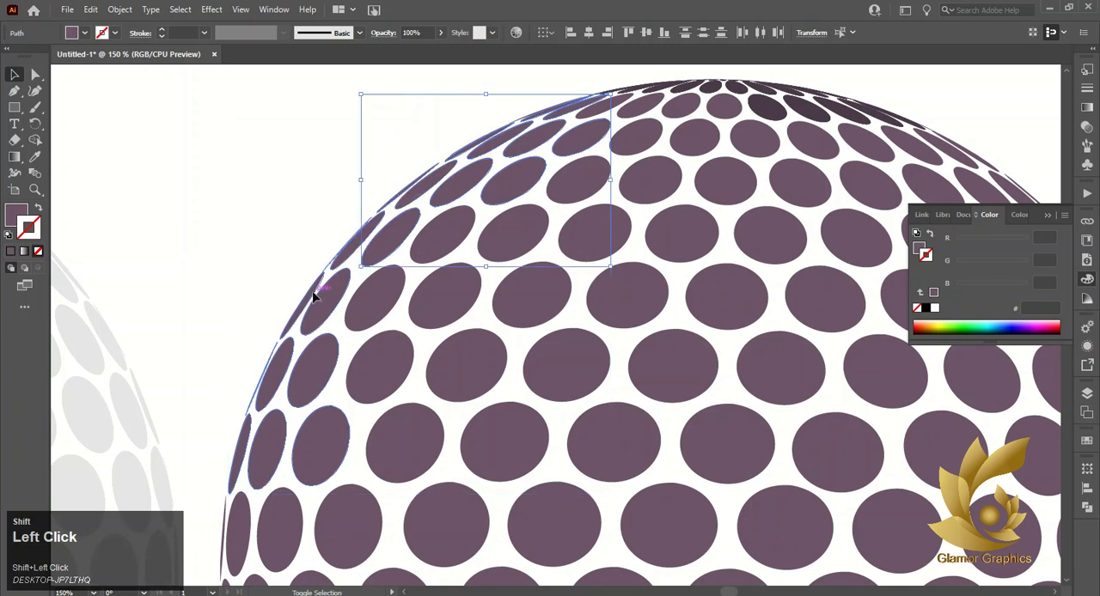
pyautogui.keyDown('shift'); pyautogui.click(315, 290); pyautogui.keyUp('shift')
pyautogui.keyDown('shift'); pyautogui.click(351, 256); pyautogui.keyUp('shift')
pyautogui.keyDown('shift'); pyautogui.click(387, 248); pyautogui.keyUp('shift')
pyautogui.keyDown('shift'); pyautogui.click(354, 259); pyautogui.keyUp('shift')
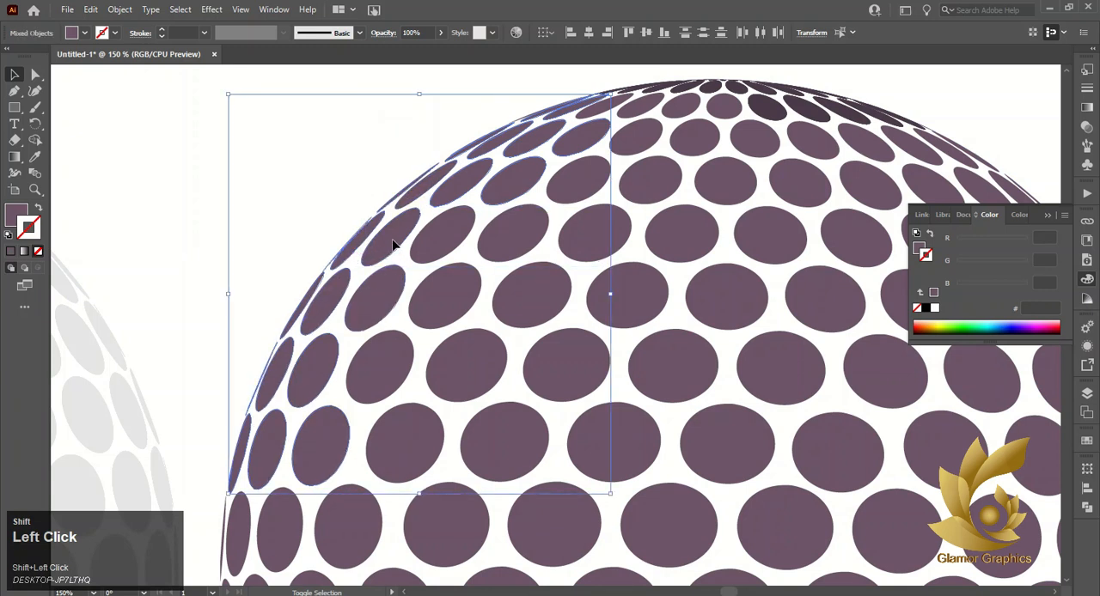
pyautogui.keyDown('shift'); pyautogui.click(331, 366); pyautogui.keyUp('shift')
pyautogui.keyDown('shift'); pyautogui.click(275, 390); pyautogui.keyUp('shift')
pyautogui.keyDown('shift'); pyautogui.click(283, 390); pyautogui.keyUp('shift')
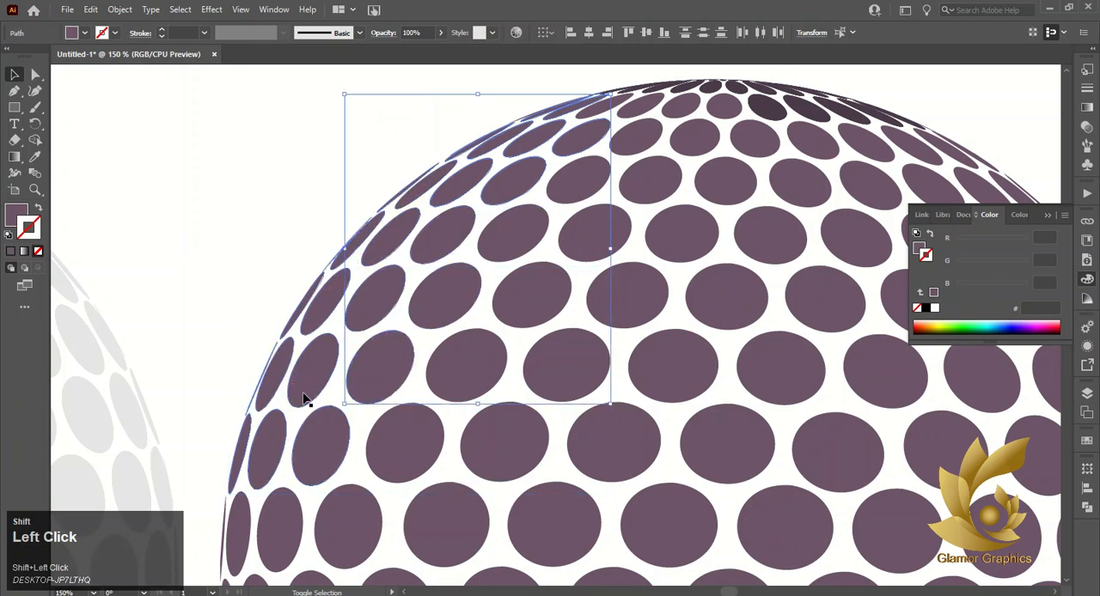
pyautogui.keyDown('shift'); pyautogui.click(303, 397); pyautogui.keyUp('shift')
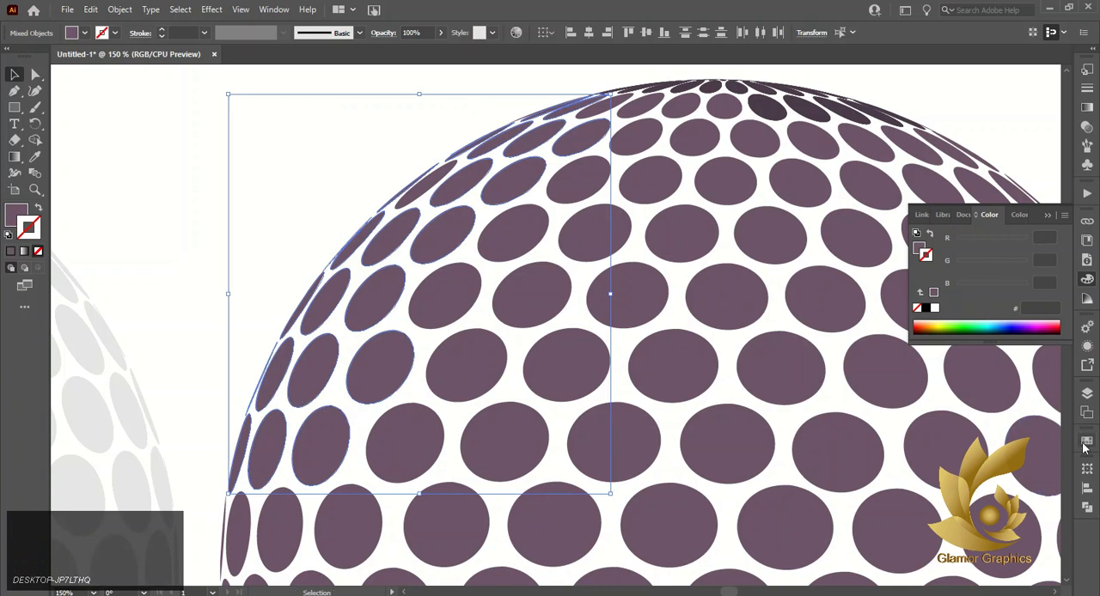
# Try an orange swatch as the stroke of the selected upper-left dots and set the stroke back to none
pyautogui.click(1087, 441)
pyautogui.click(1047, 473)
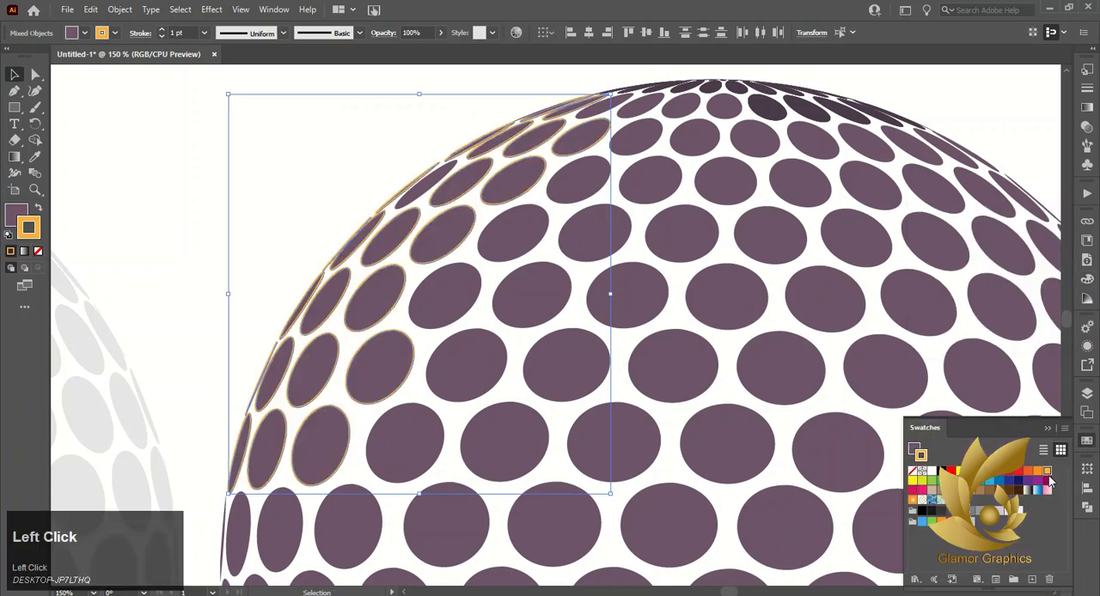
pyautogui.click(38, 251)
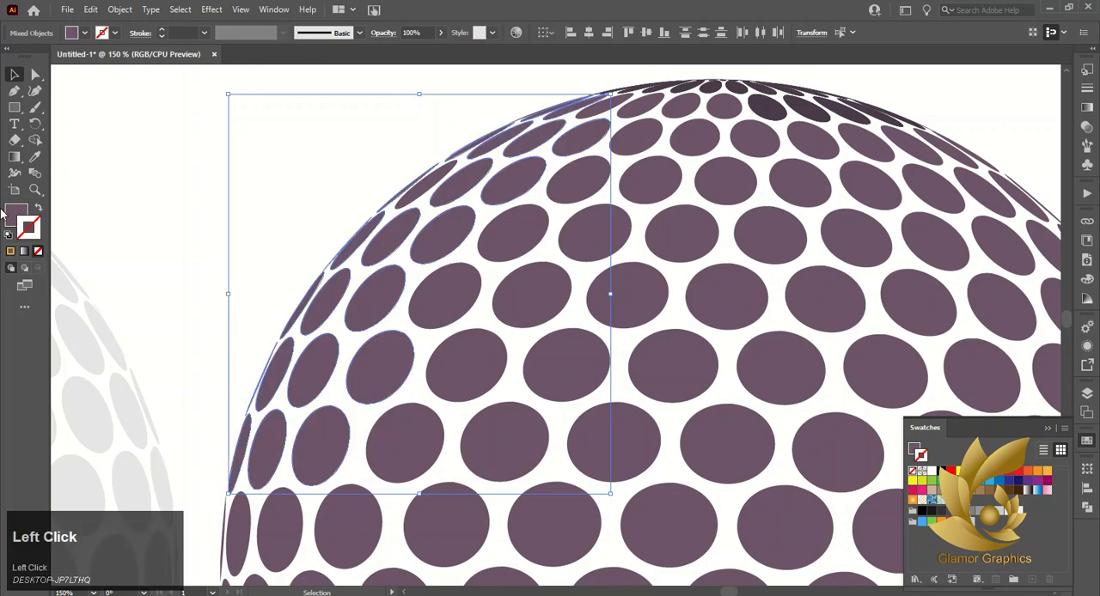
pyautogui.click(249, 257)
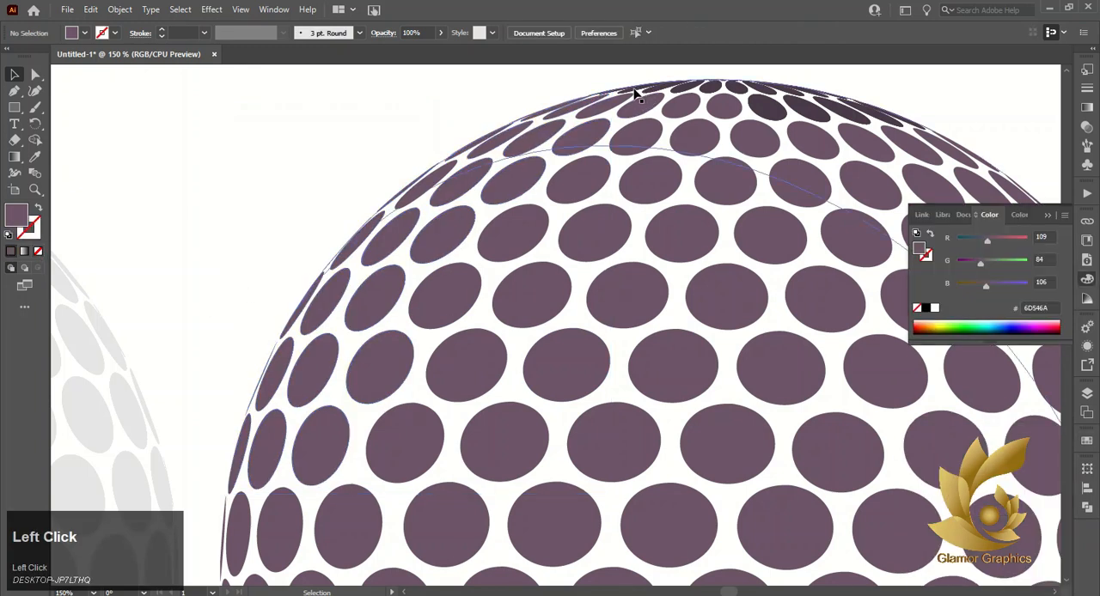
# Release the clipping mask on the dark shaded dots at the top of the purple sphere
pyautogui.click(607, 105)
pyautogui.click(581, 95)
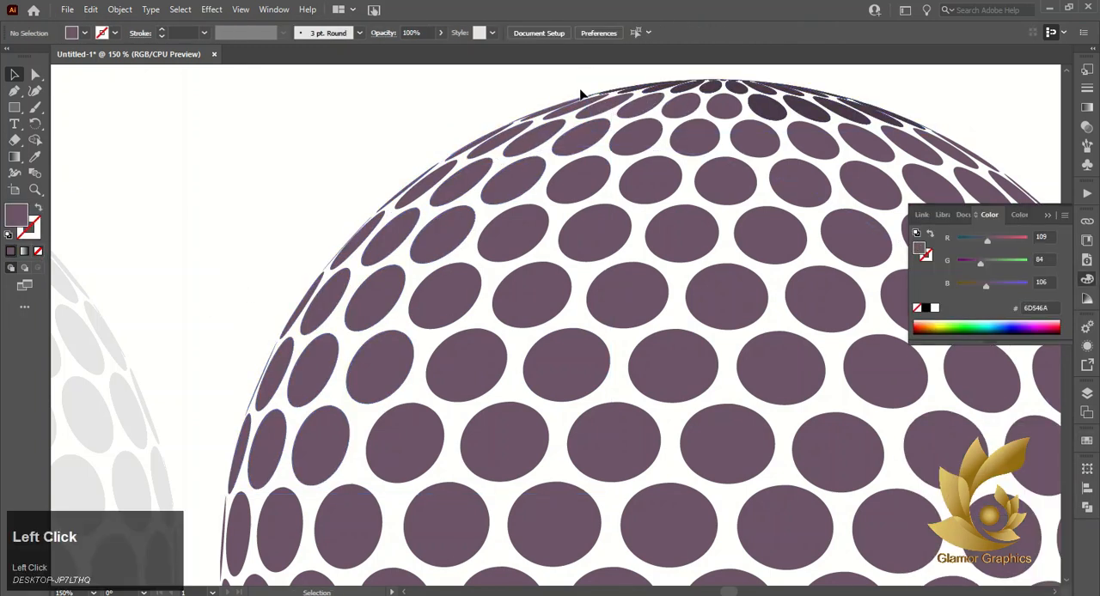
pyautogui.click(634, 93)
pyautogui.rightClick(636, 95)
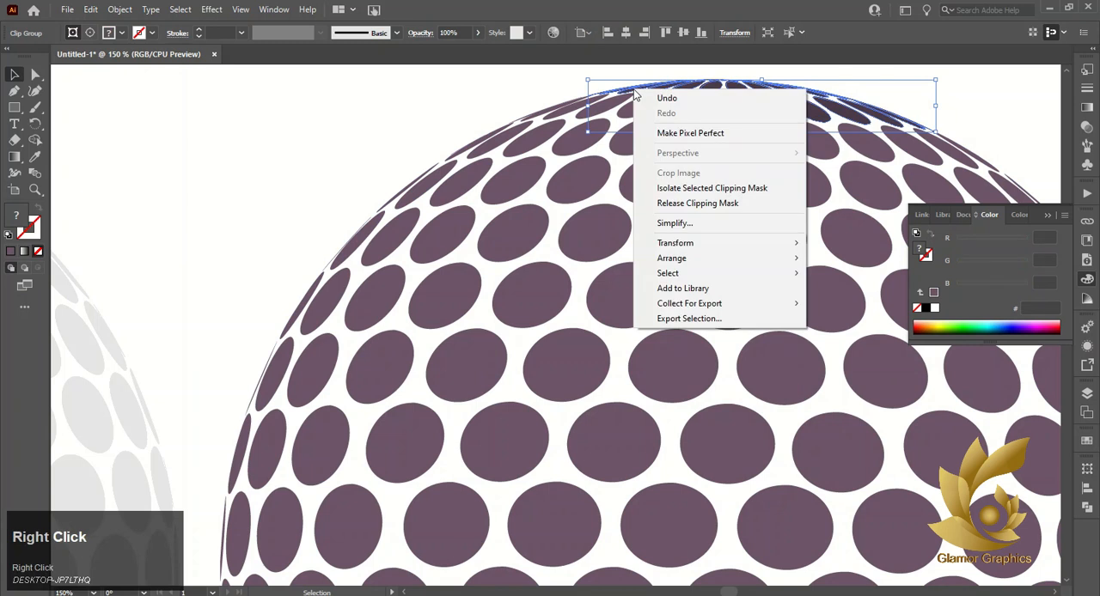
pyautogui.click(651, 204)
# Move the freed shaded sphere off the dots and delete it
pyautogui.keyDown('alt'); pyautogui.scroll(-2, 591, 191); pyautogui.keyUp('alt')
pyautogui.click(605, 124)
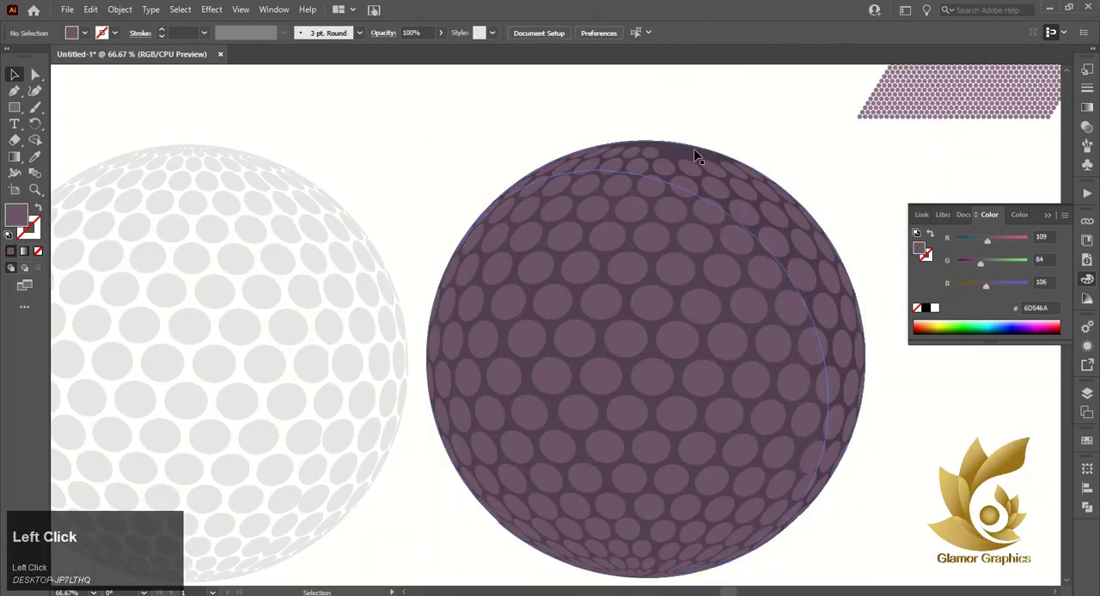
pyautogui.moveTo(698, 153); pyautogui.dragTo(731, 122)
pyautogui.press('Delete')
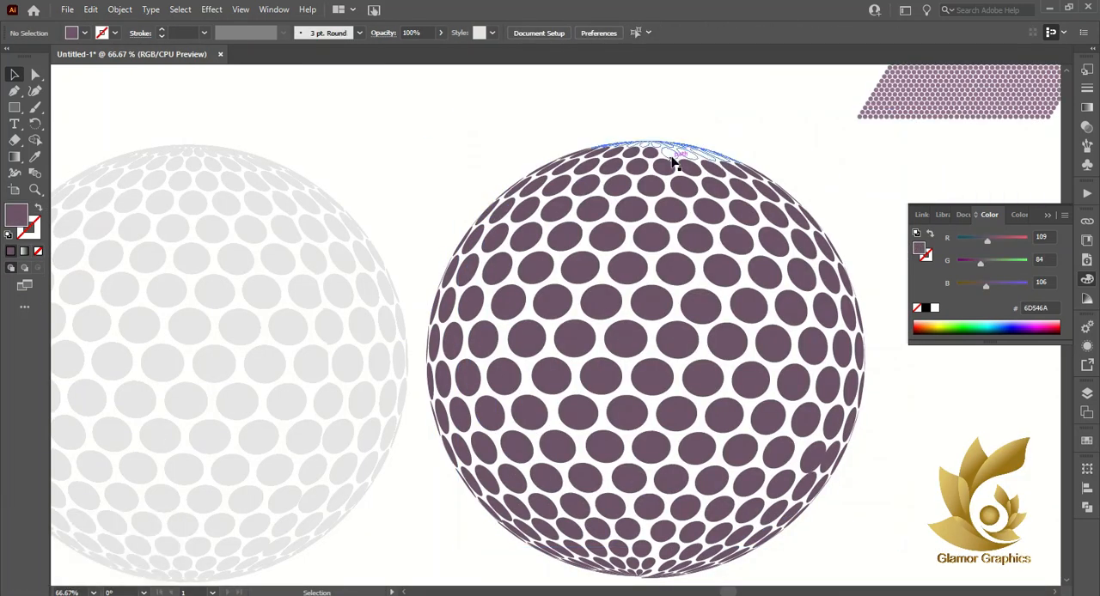
# Fill the unfilled compound path at the top of the purple sphere with the dots' purple and release the compound path
pyautogui.click(667, 157)
pyautogui.click(36, 158)
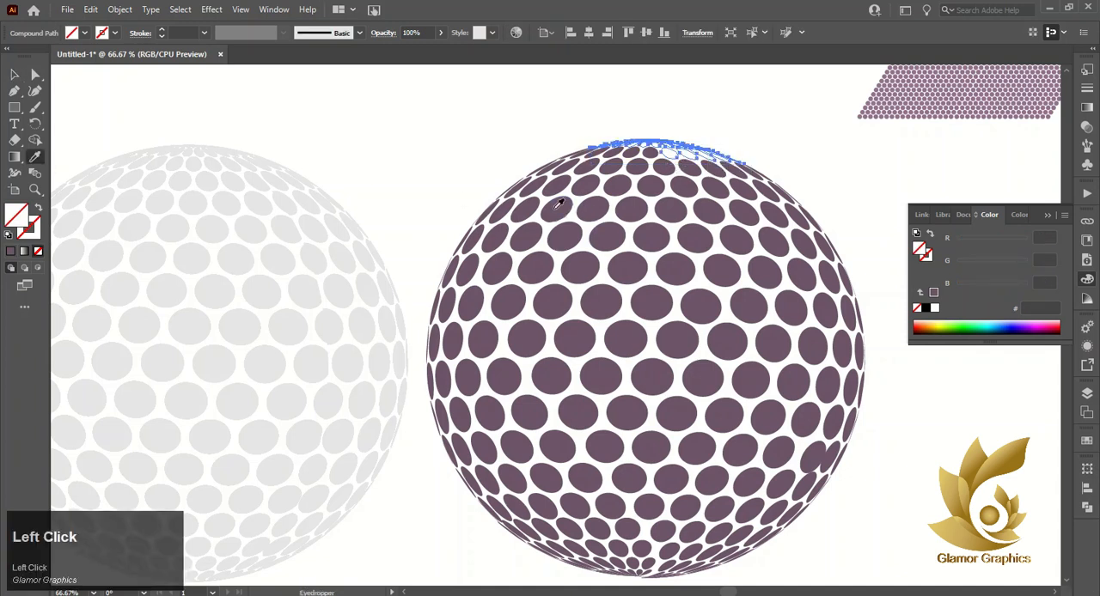
pyautogui.click(550, 211)
pyautogui.click(16, 75)
pyautogui.rightClick(683, 144)
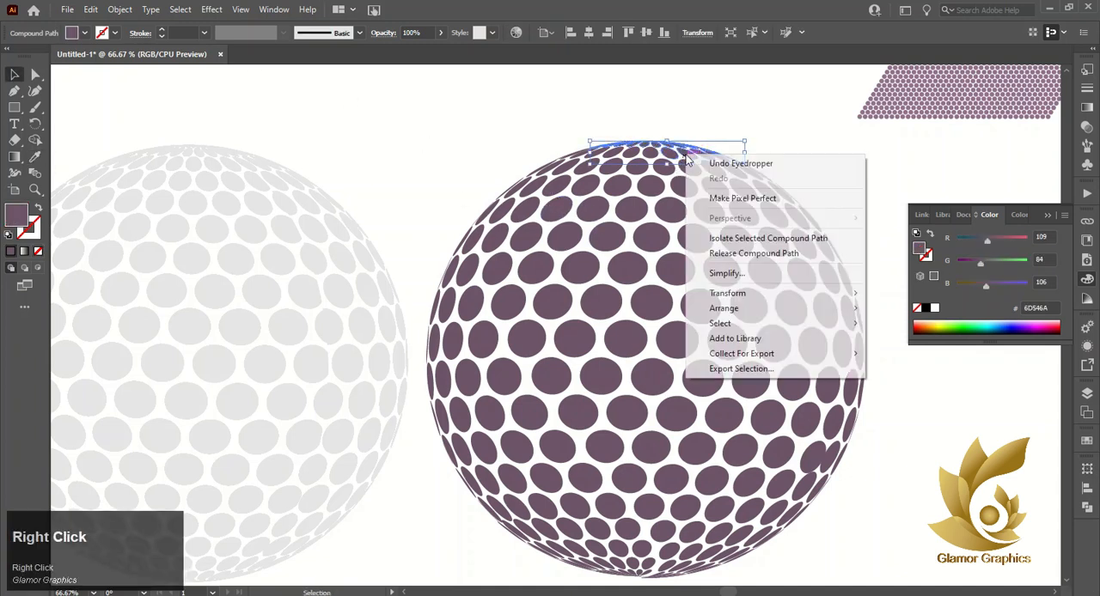
pyautogui.click(762, 250)
pyautogui.moveTo(602, 162); pyautogui.dragTo(534, 190)
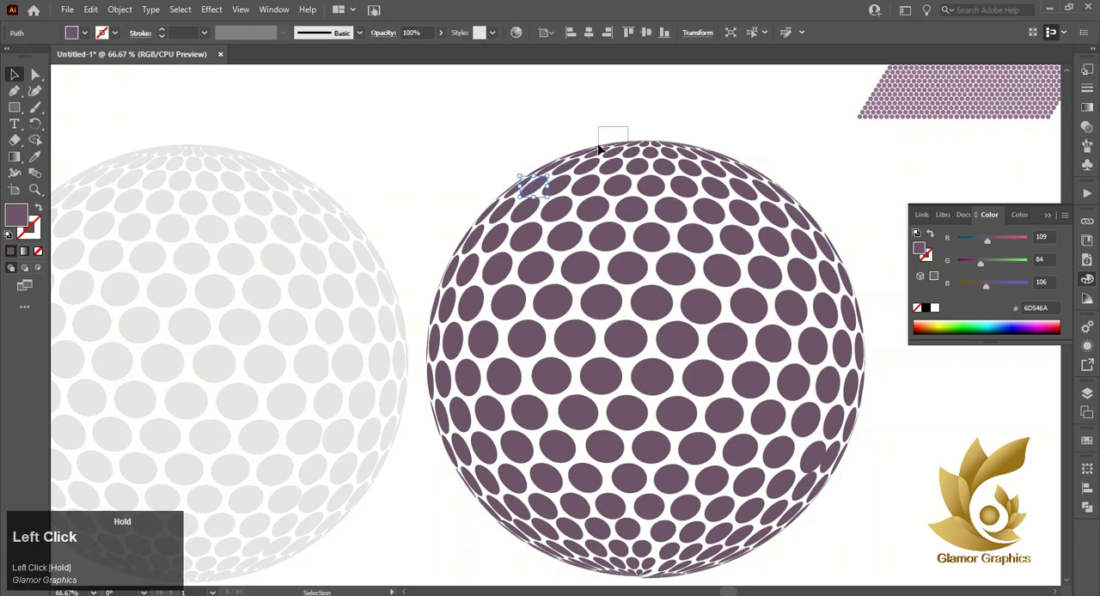
pyautogui.moveTo(602, 151); pyautogui.dragTo(604, 153)
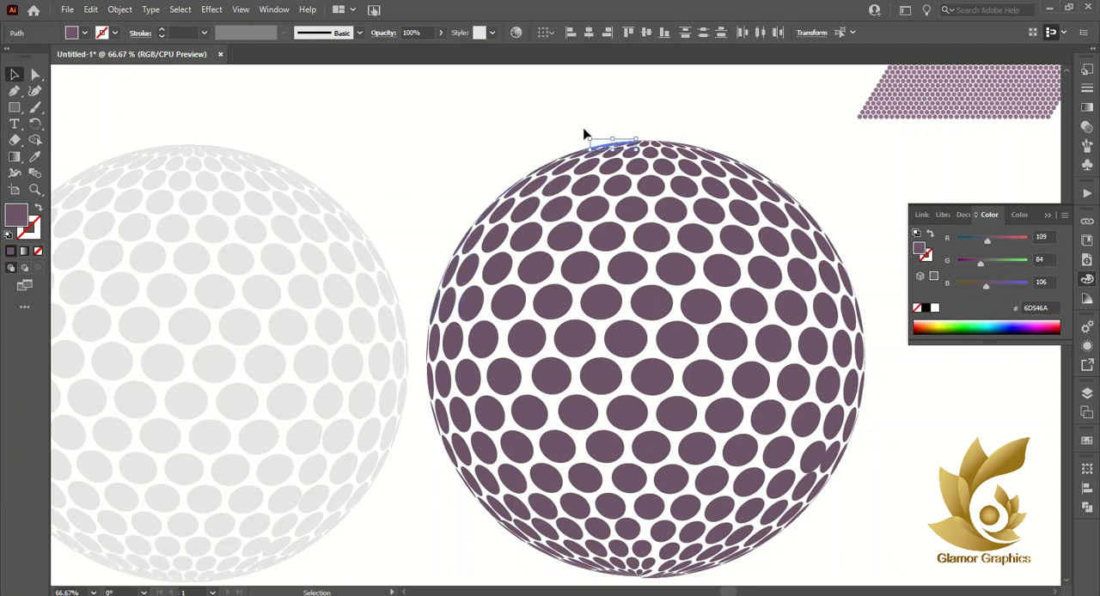
pyautogui.scroll(1, 557, 154)
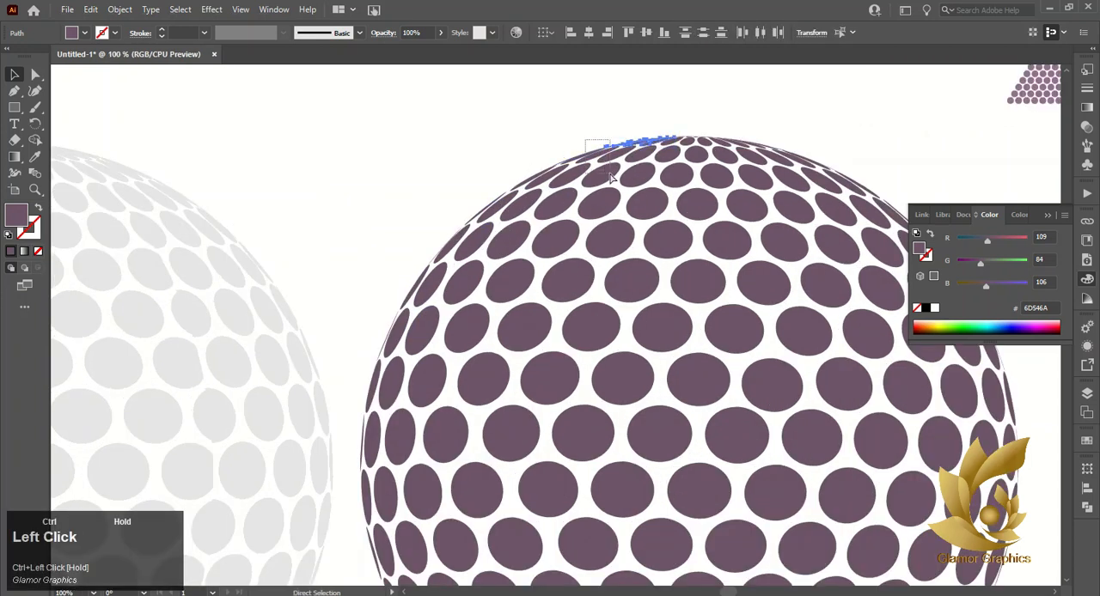
pyautogui.moveTo(612, 178); pyautogui.dragTo(561, 194)
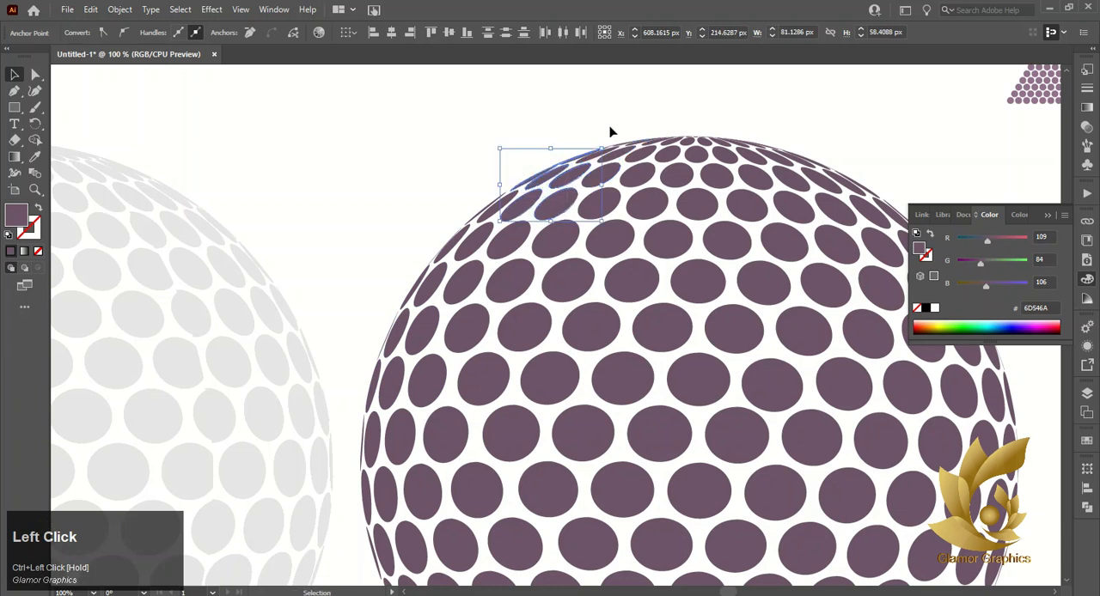
pyautogui.click(657, 150)
# Build a combined selection of the dots along the purple sphere's left edge, from the top to the bottom
pyautogui.click(589, 151)
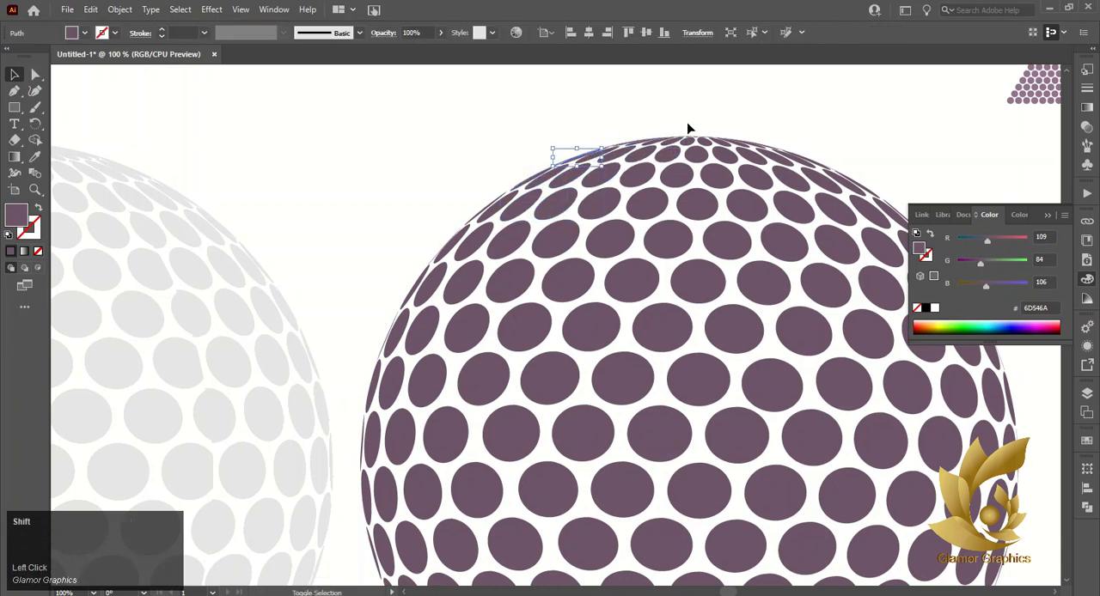
pyautogui.moveTo(686, 124); pyautogui.dragTo(541, 179)
pyautogui.moveTo(591, 152); pyautogui.dragTo(572, 199)
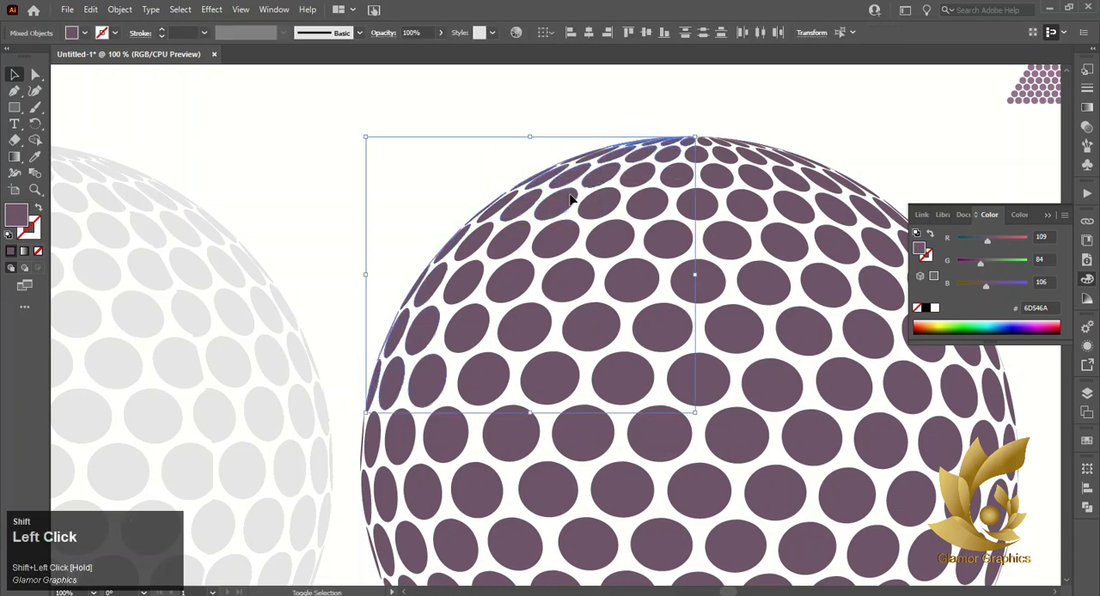
pyautogui.keyDown('shift'); pyautogui.click(472, 249); pyautogui.keyUp('shift')
pyautogui.keyDown('shift'); pyautogui.click(425, 337); pyautogui.keyUp('shift')
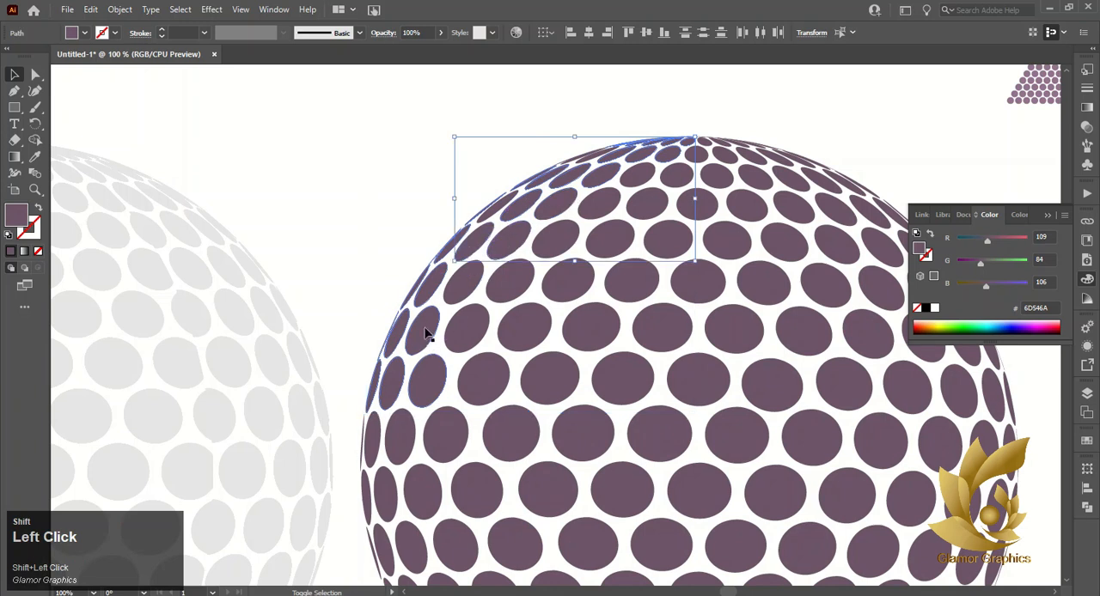
pyautogui.keyDown('shift'); pyautogui.click(465, 328); pyautogui.keyUp('shift')
pyautogui.keyDown('shift'); pyautogui.click(466, 285); pyautogui.keyUp('shift')
pyautogui.keyDown('shift'); pyautogui.click(467, 369); pyautogui.keyUp('shift')
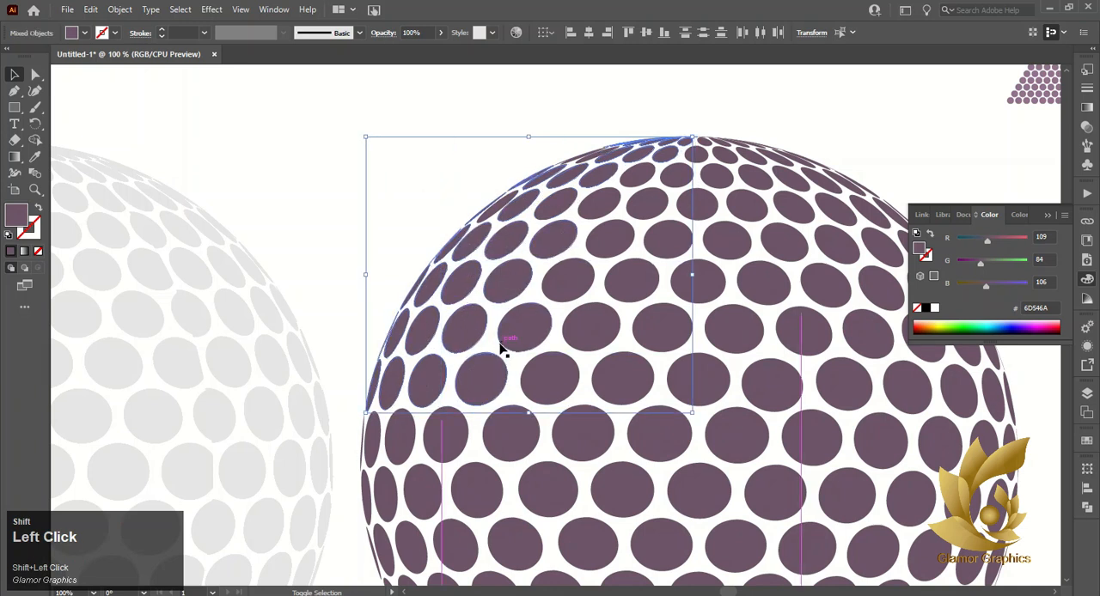
pyautogui.press('ctrl')
pyautogui.keyDown('shift'); pyautogui.click(417, 388); pyautogui.keyUp('shift')
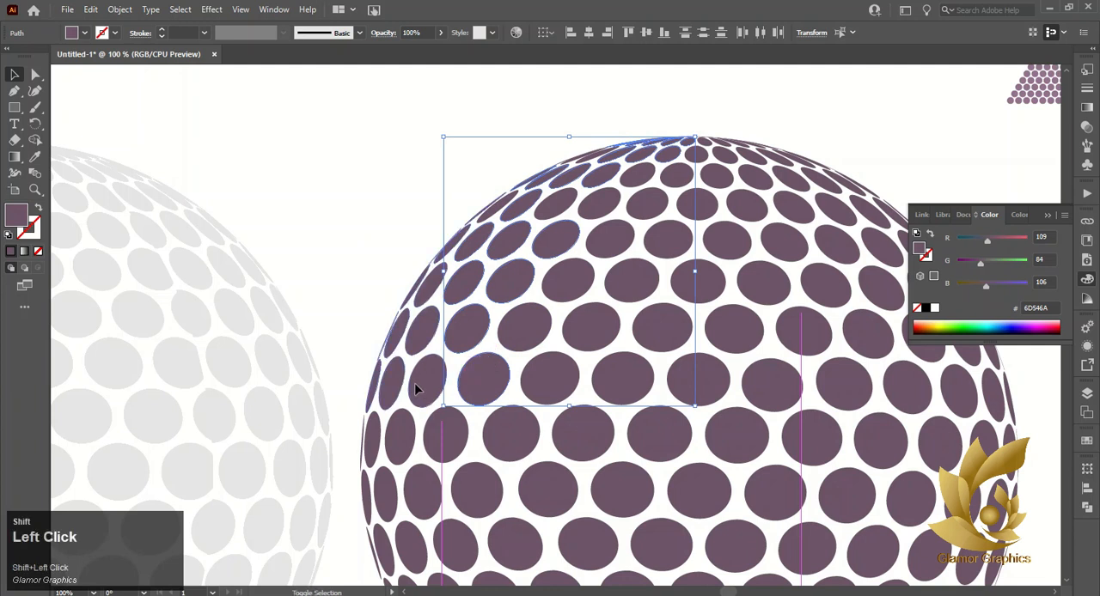
pyautogui.keyDown('shift'); pyautogui.doubleClick(416, 346); pyautogui.keyUp('shift')
pyautogui.doubleClick(340, 298)
# Fill the selected left-edge dots with the orange swatch R=251 G=176 B=59 and deselect them
pyautogui.scroll(-3, 496, 201)
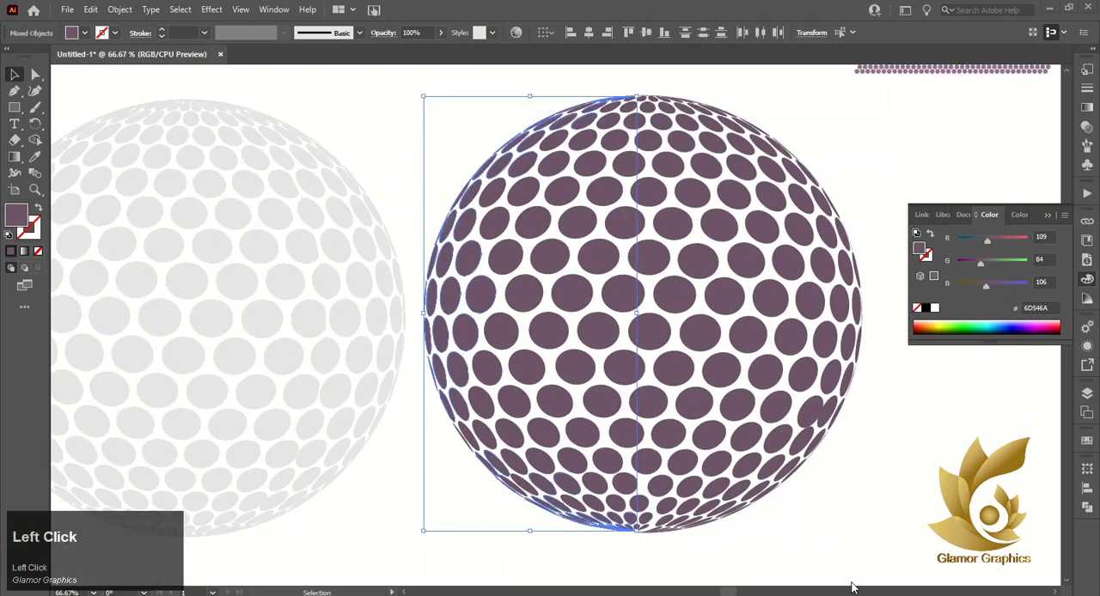
pyautogui.click(1087, 446)
pyautogui.click(1047, 473)
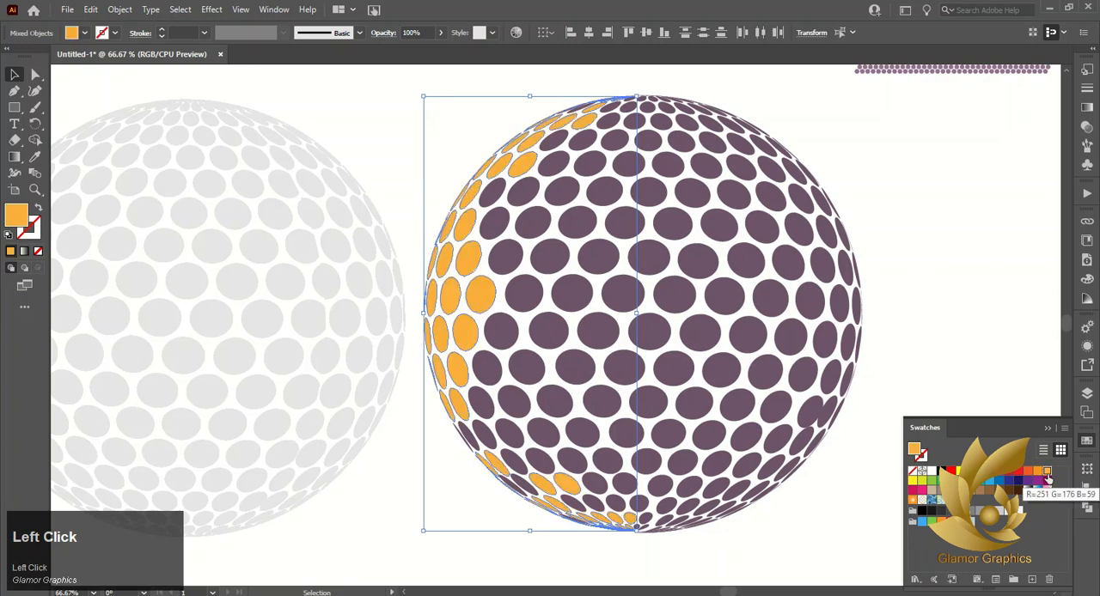
pyautogui.click(543, 524)
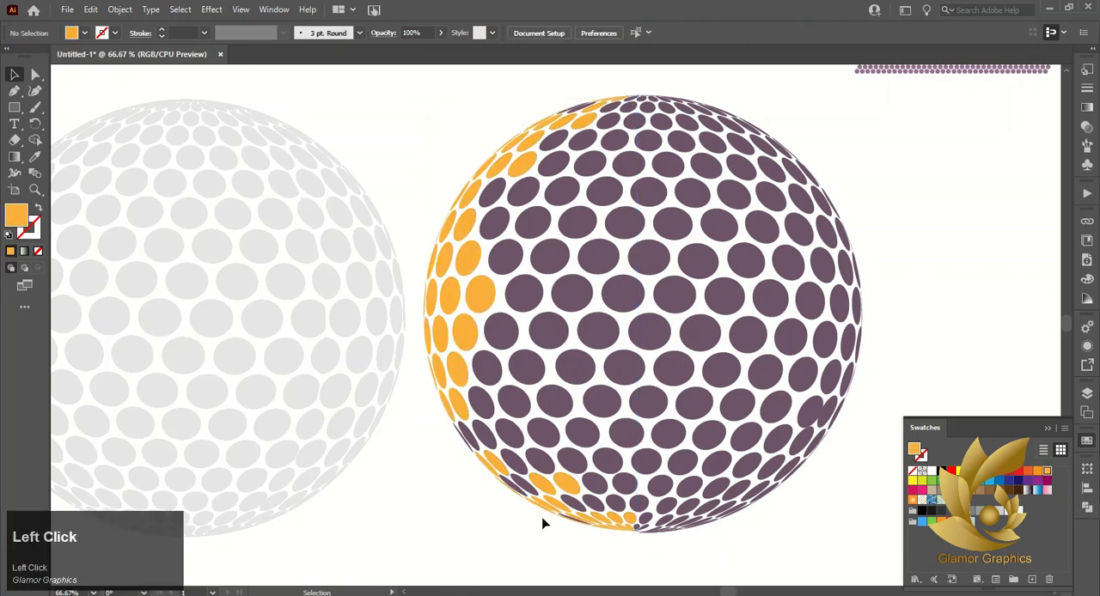
# Select the purple dots left along the inner side of the orange band and recolor them with the orange of a neighboring dot
pyautogui.keyDown('shift'); pyautogui.click(528, 487); pyautogui.keyUp('shift')
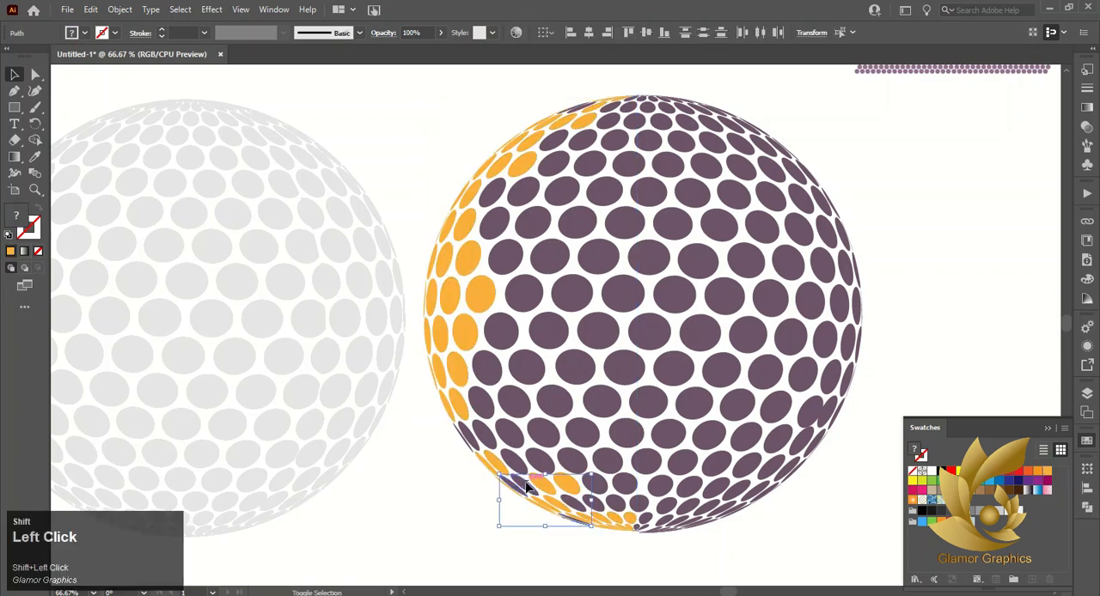
pyautogui.keyDown('shift'); pyautogui.click(472, 445); pyautogui.keyUp('shift')
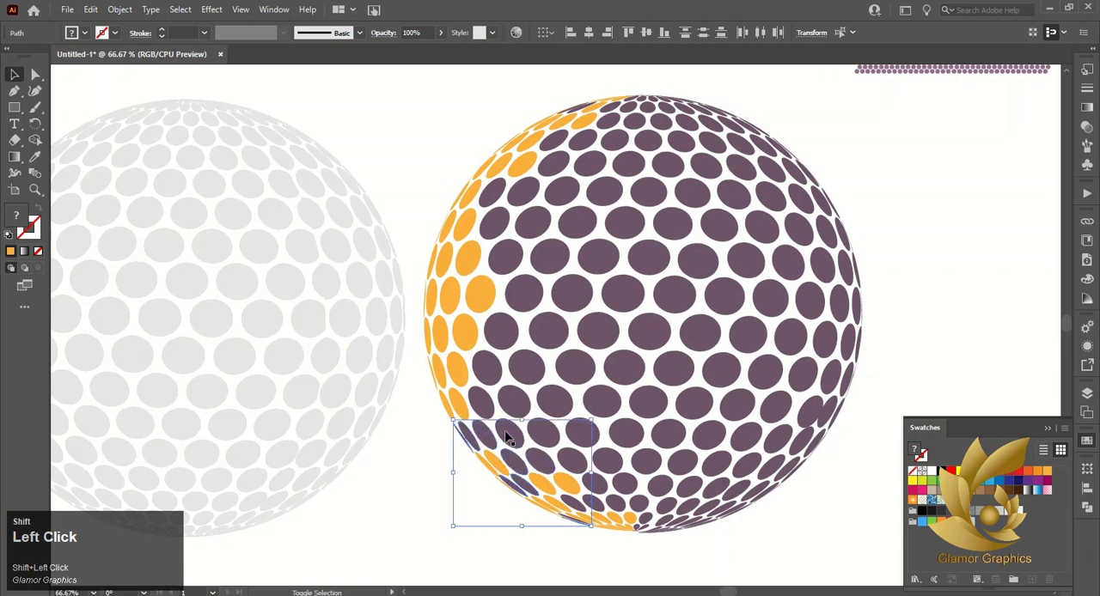
pyautogui.keyDown('shift'); pyautogui.click(486, 370); pyautogui.keyUp('shift')
pyautogui.keyDown('shift'); pyautogui.click(496, 331); pyautogui.keyUp('shift')
pyautogui.keyDown('shift'); pyautogui.click(508, 191); pyautogui.keyUp('shift')
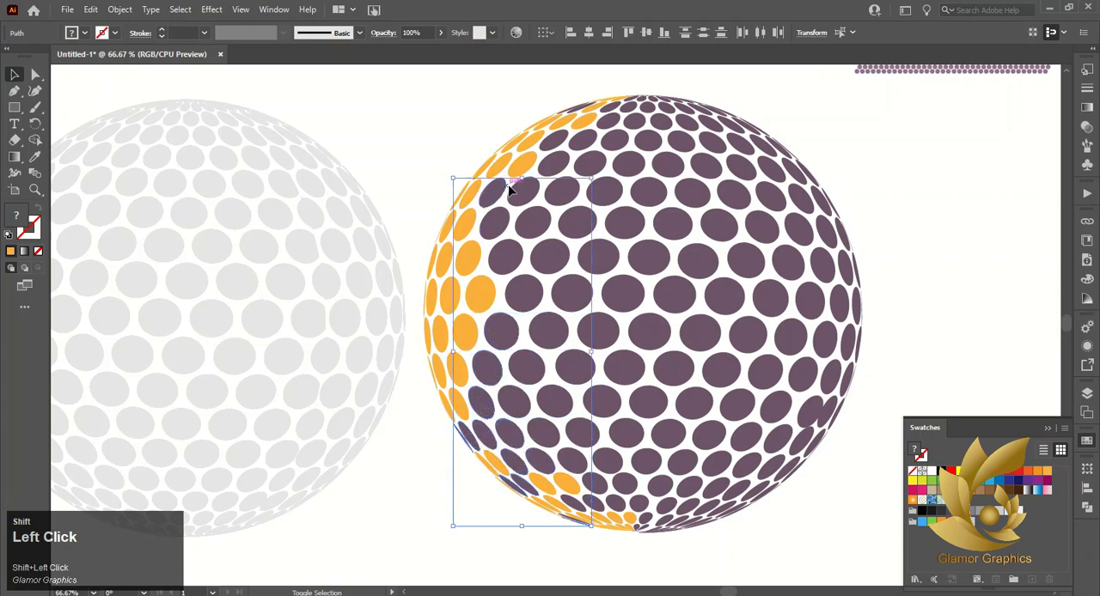
pyautogui.click(35, 156)
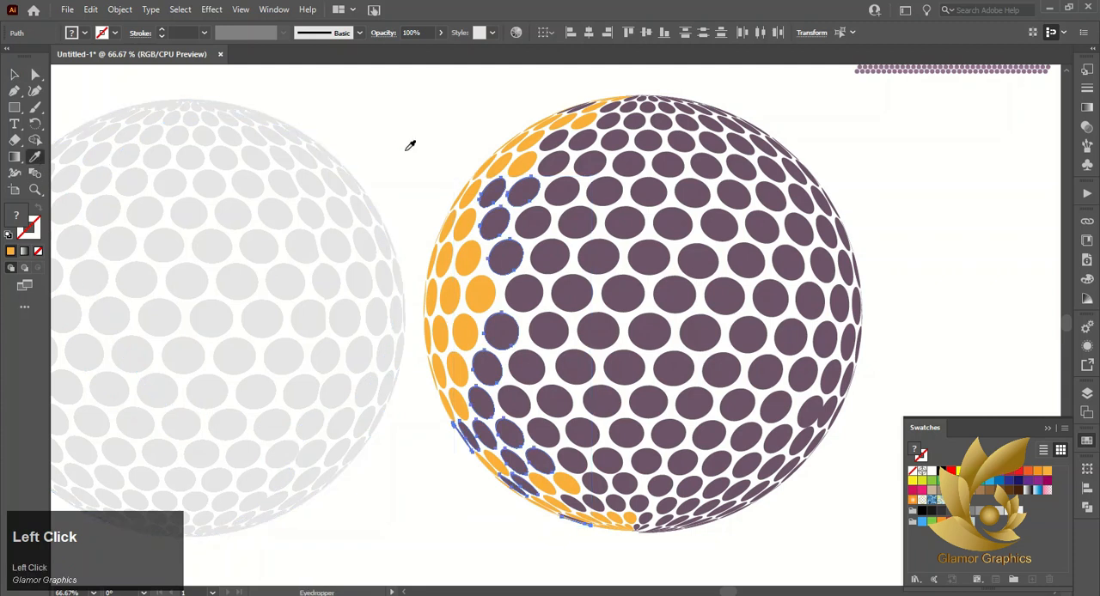
pyautogui.click(469, 258)
pyautogui.click(13, 75)
pyautogui.click(406, 119)
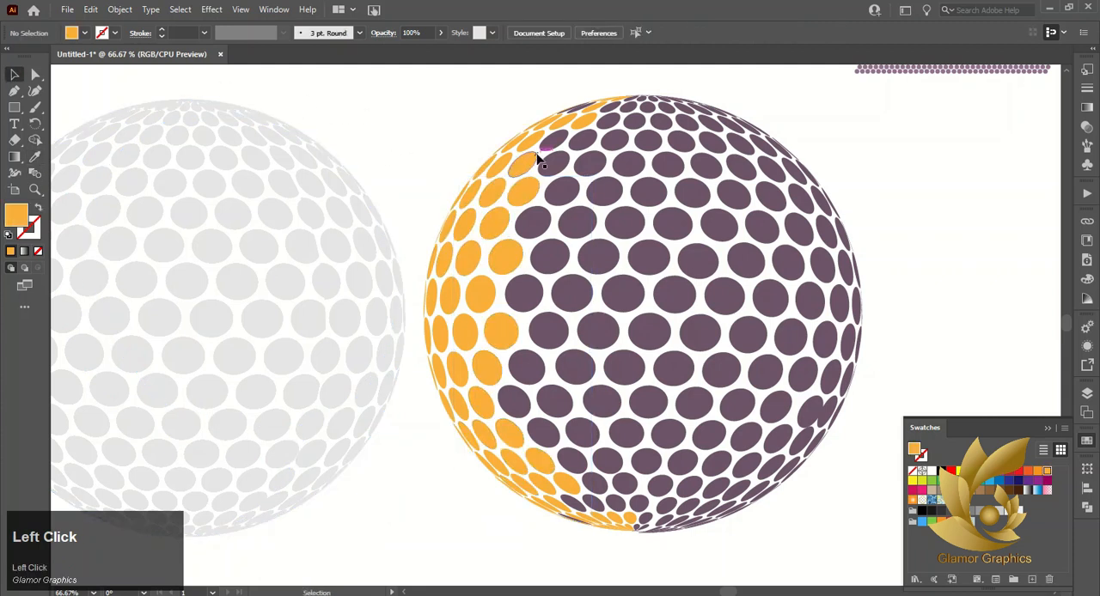
# Widen the orange band at its upper and lower ends by giving the adjoining purple dots the color sampled from an orange dot
pyautogui.click(556, 138)
pyautogui.keyDown('shift'); pyautogui.click(583, 109); pyautogui.keyUp('shift')
pyautogui.keyDown('shift'); pyautogui.click(583, 110); pyautogui.keyUp('shift')
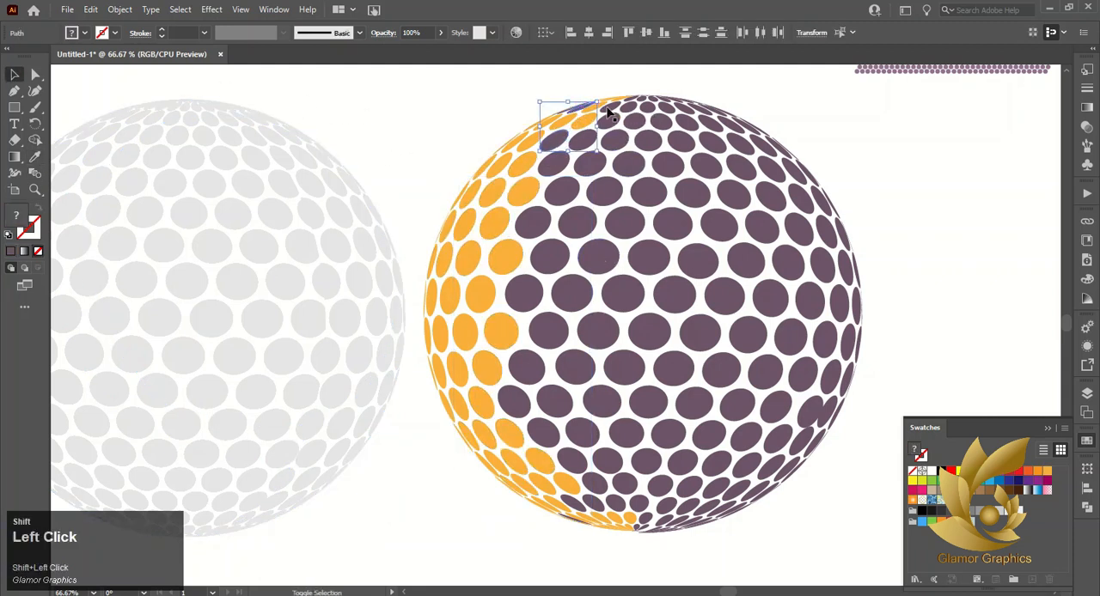
pyautogui.keyDown('shift'); pyautogui.click(608, 113); pyautogui.keyUp('shift')
pyautogui.keyDown('shift'); pyautogui.click(532, 224); pyautogui.keyUp('shift')
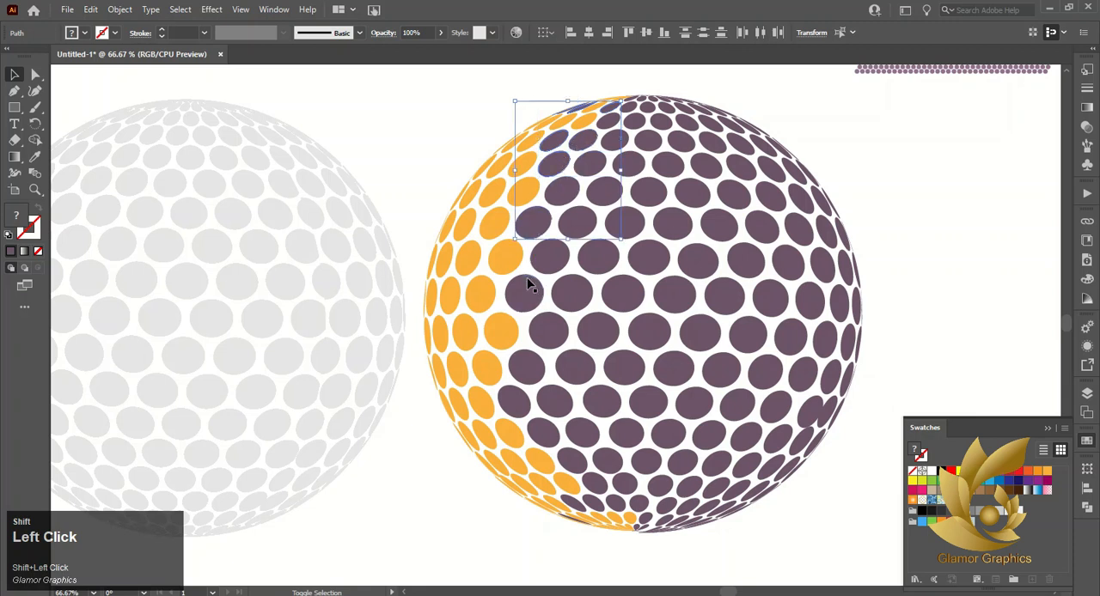
pyautogui.keyDown('shift'); pyautogui.click(526, 395); pyautogui.keyUp('shift')
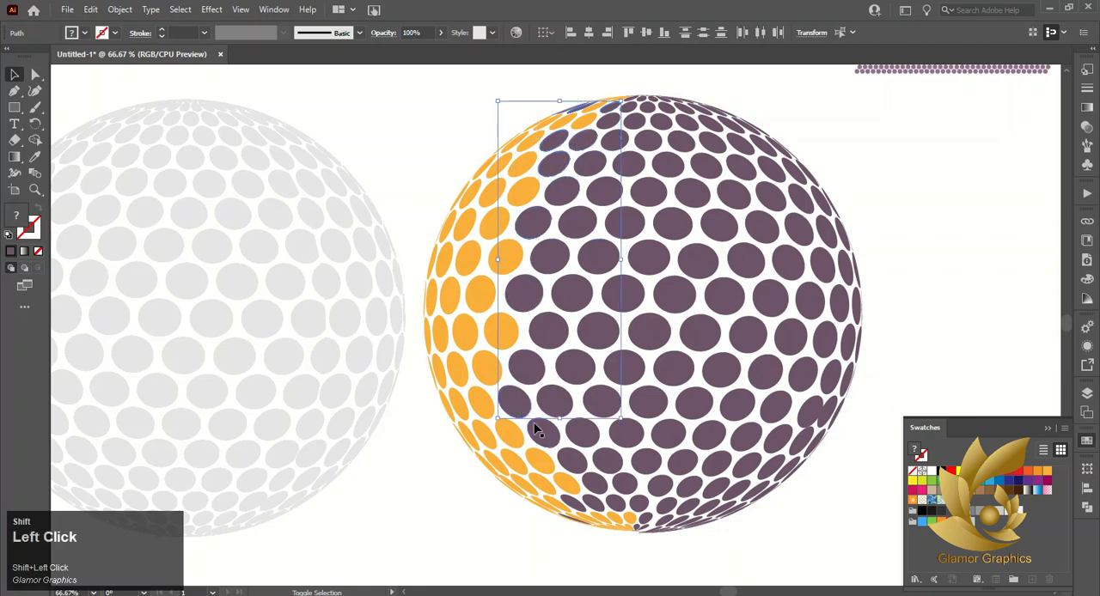
pyautogui.keyDown('shift'); pyautogui.click(572, 508); pyautogui.keyUp('shift')
pyautogui.keyDown('shift'); pyautogui.click(616, 509); pyautogui.keyUp('shift')
pyautogui.keyDown('shift'); pyautogui.click(581, 522); pyautogui.keyUp('shift')
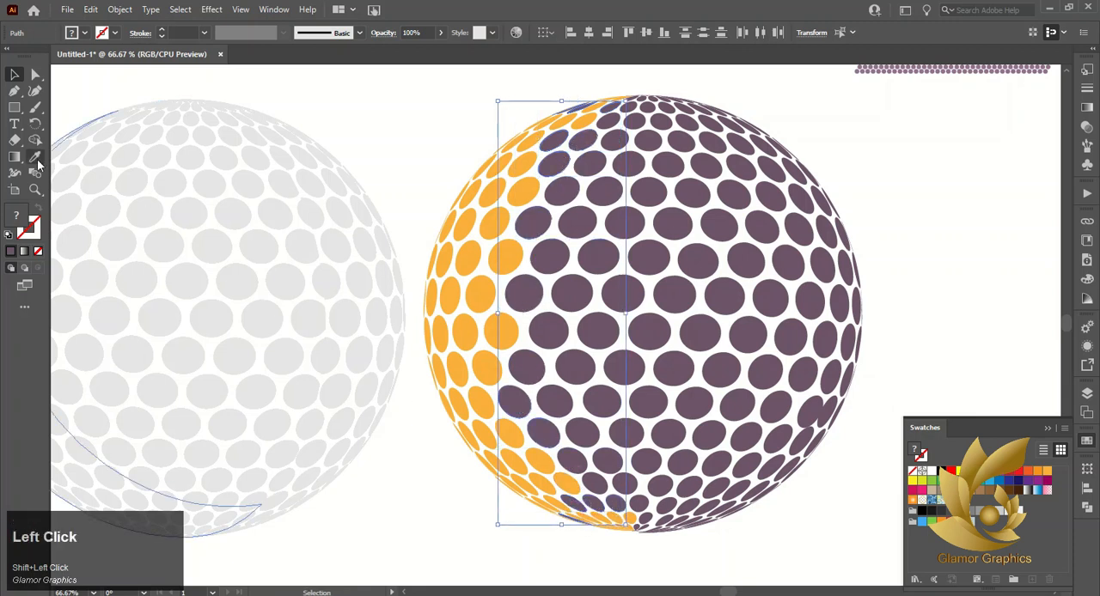
pyautogui.click(35, 157)
pyautogui.click(507, 254)
pyautogui.click(14, 75)
pyautogui.click(315, 94)
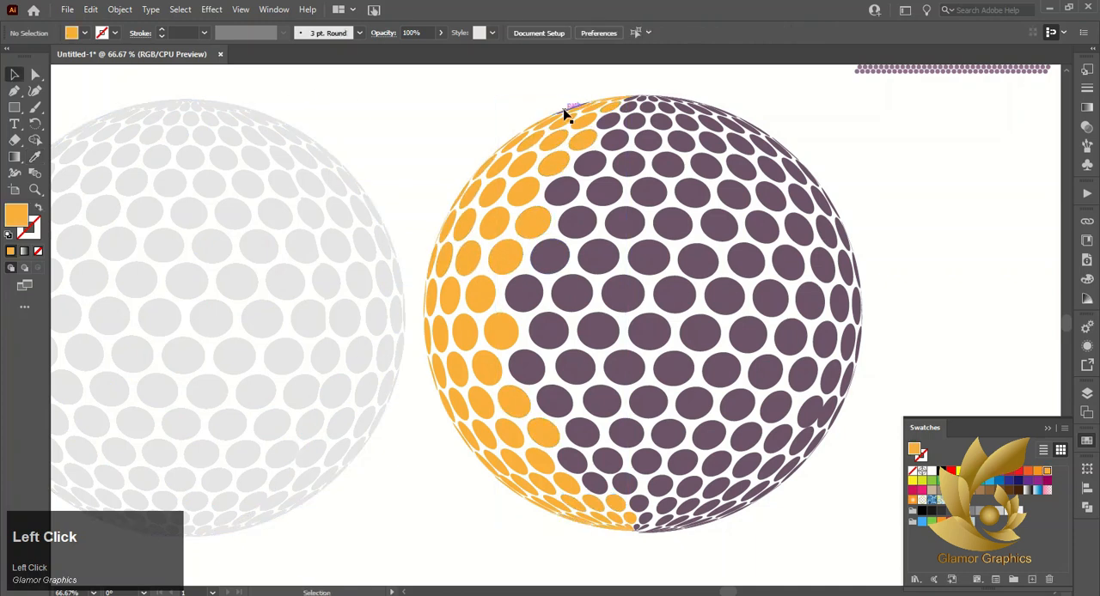
pyautogui.click(569, 114)
pyautogui.click(35, 158)
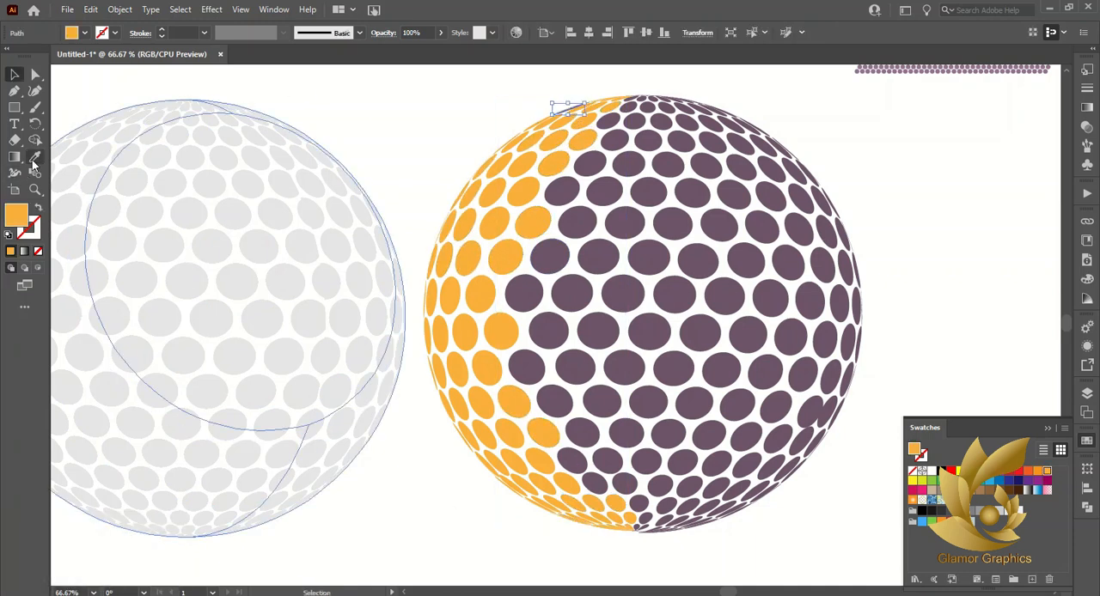
pyautogui.click(13, 74)
pyautogui.click(511, 108)
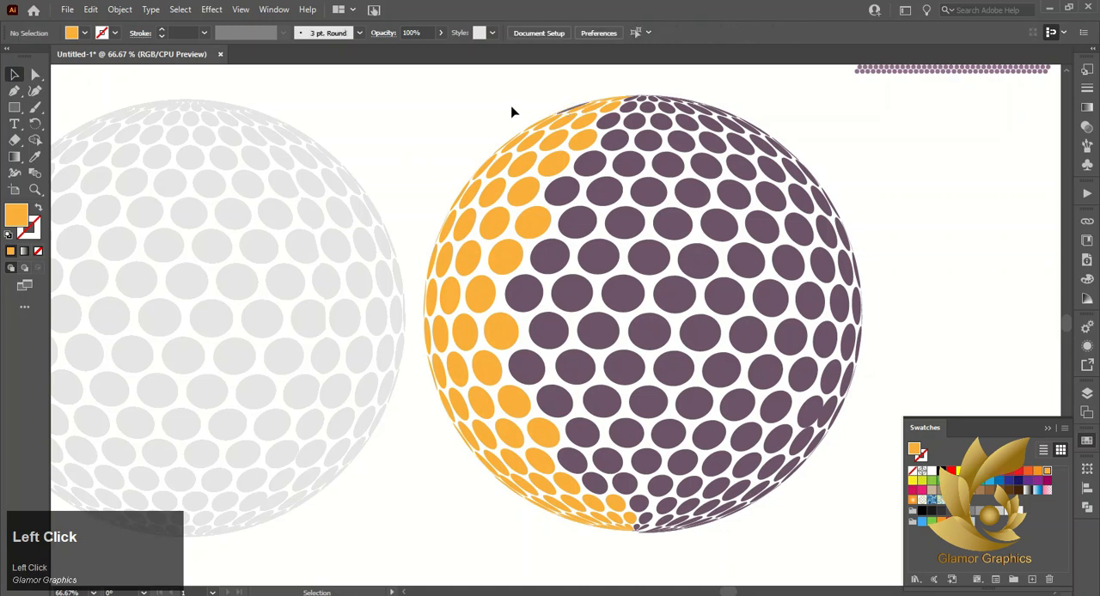
# Recolor the thin leftover purple dot on the sphere's upper-left outline with the sampled orange
pyautogui.keyDown('alt'); pyautogui.scroll(5, 584, 106); pyautogui.keyUp('alt')
pyautogui.click(529, 157)
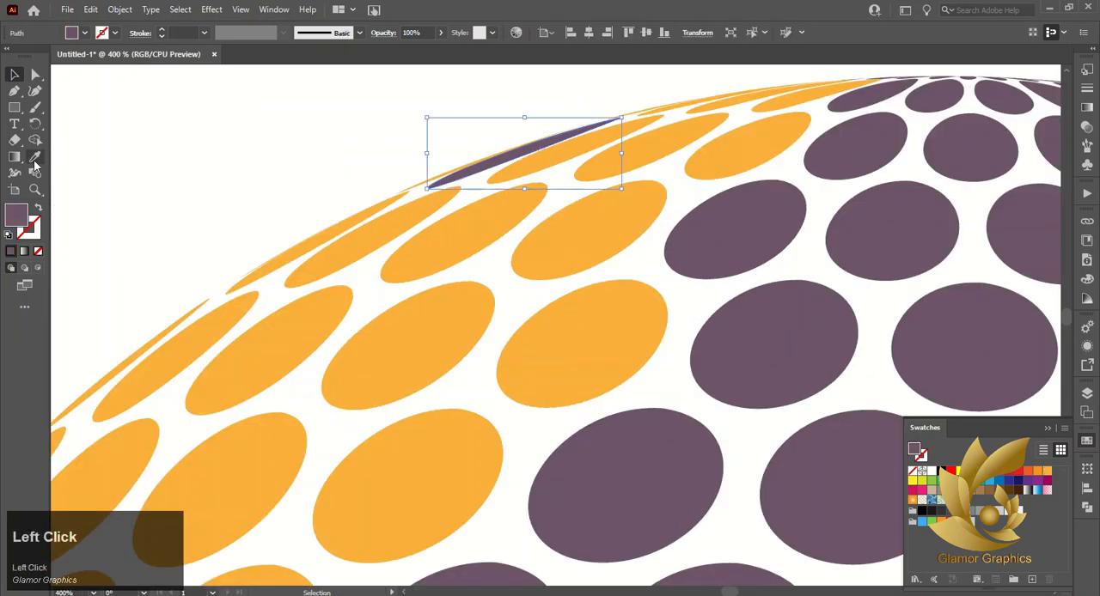
pyautogui.click(295, 315)
pyautogui.click(14, 75)
pyautogui.click(92, 90)
# Select all orange dots of the sphere's left band, including the thin ones at both poles, and group them
pyautogui.scroll(-3, 292, 125)
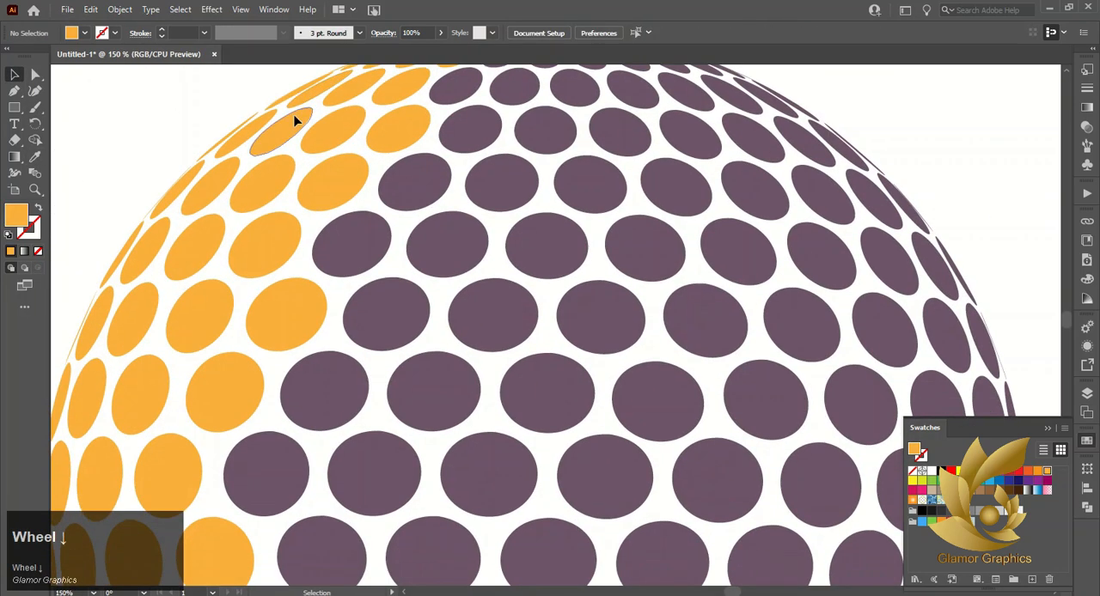
pyautogui.keyDown('alt'); pyautogui.scroll(-2, 295, 120); pyautogui.keyUp('alt')
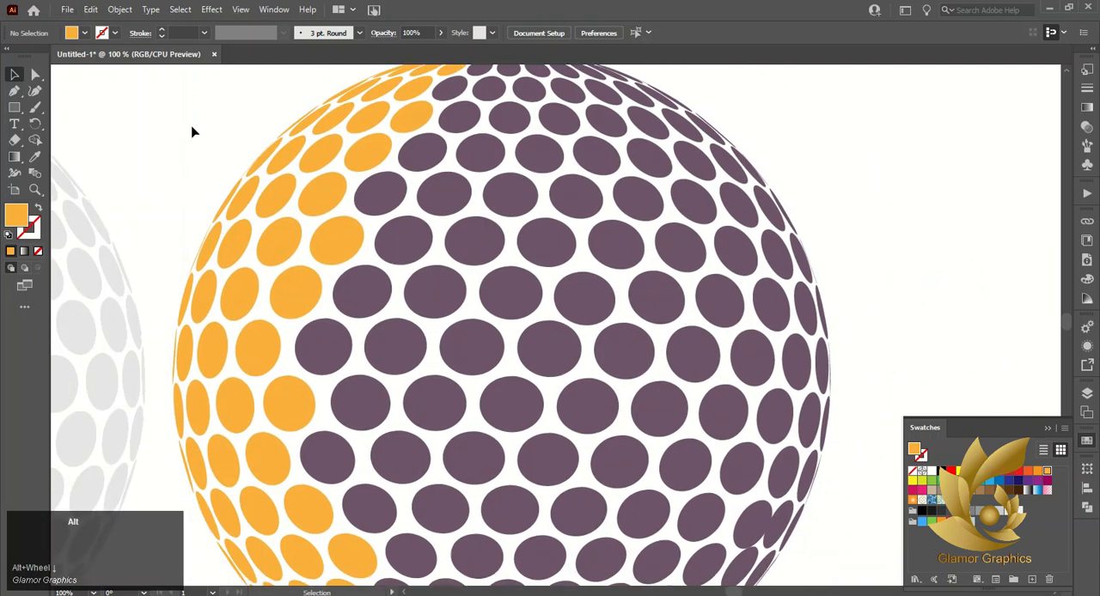
pyautogui.keyDown('alt'); pyautogui.scroll(-1, 192, 131); pyautogui.keyUp('alt')
pyautogui.click(253, 430)
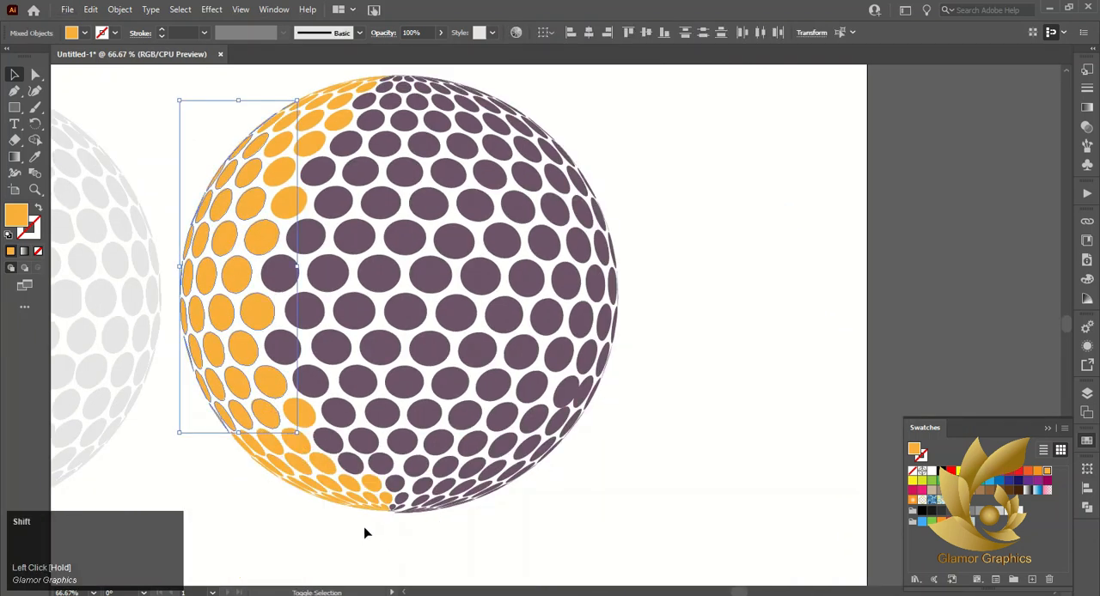
pyautogui.keyDown('shift'); pyautogui.click(225, 433); pyautogui.keyUp('shift')
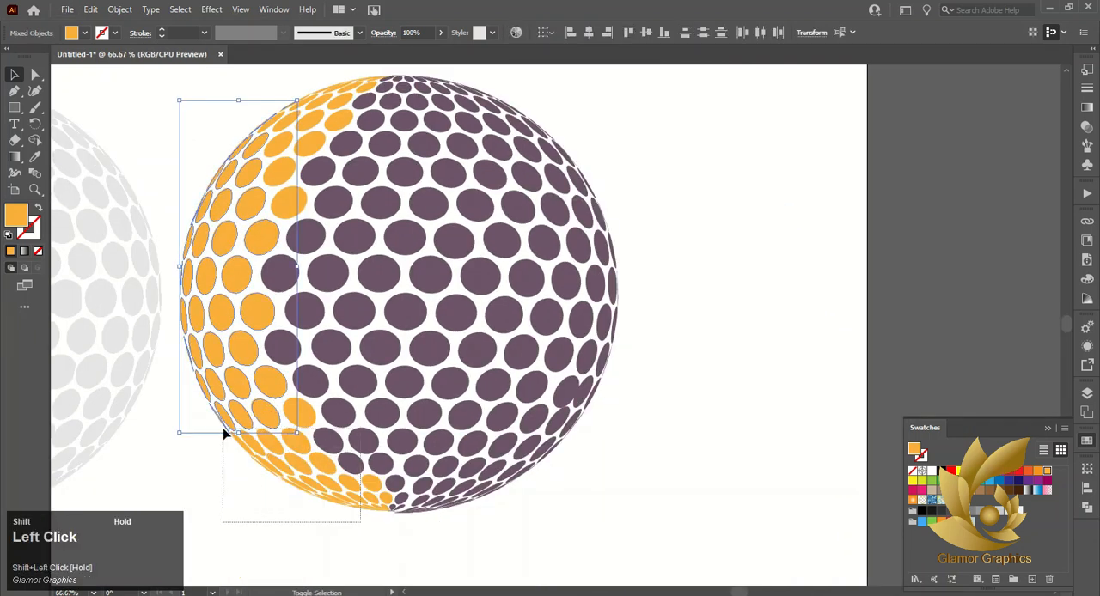
pyautogui.keyDown('shift'); pyautogui.click(367, 456); pyautogui.keyUp('shift')
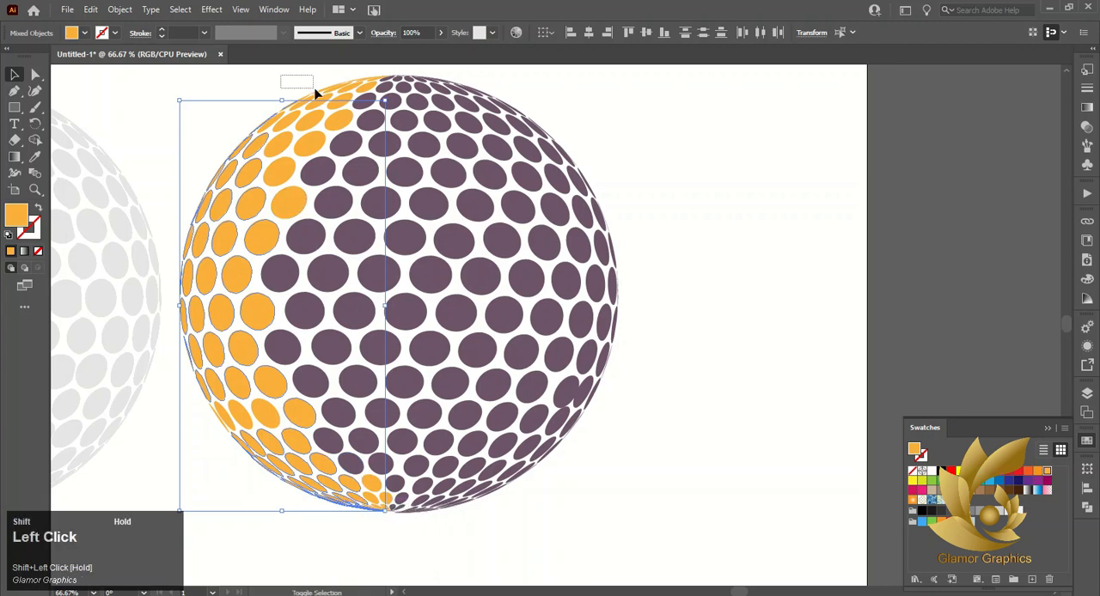
pyautogui.moveTo(315, 93); pyautogui.dragTo(319, 96)
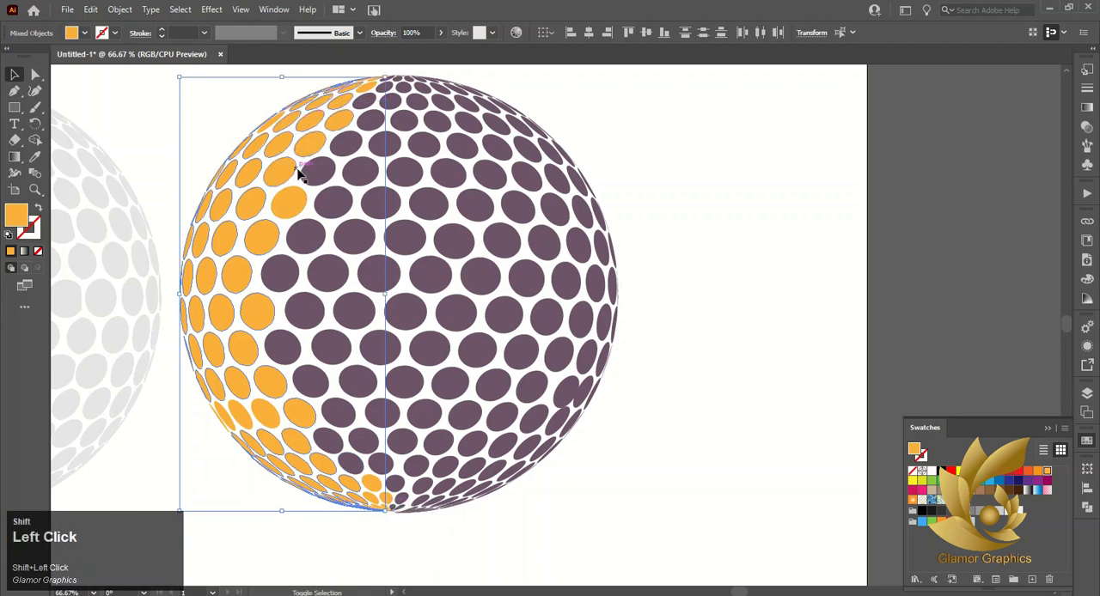
pyautogui.keyDown('shift'); pyautogui.click(368, 86); pyautogui.keyUp('shift')
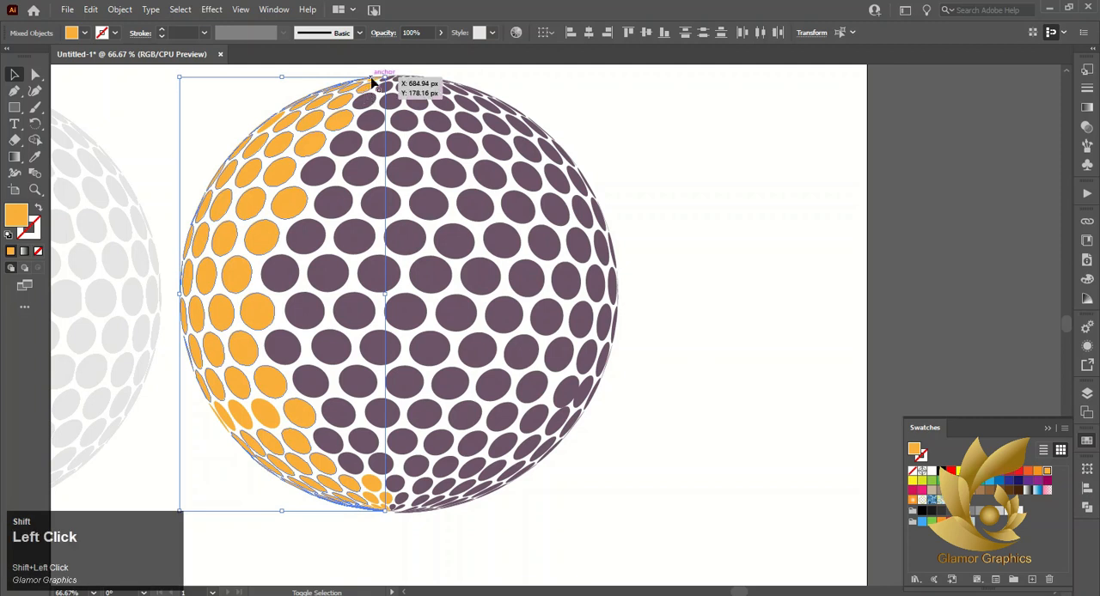
pyautogui.keyDown('shift'); pyautogui.click(371, 80); pyautogui.keyUp('shift')
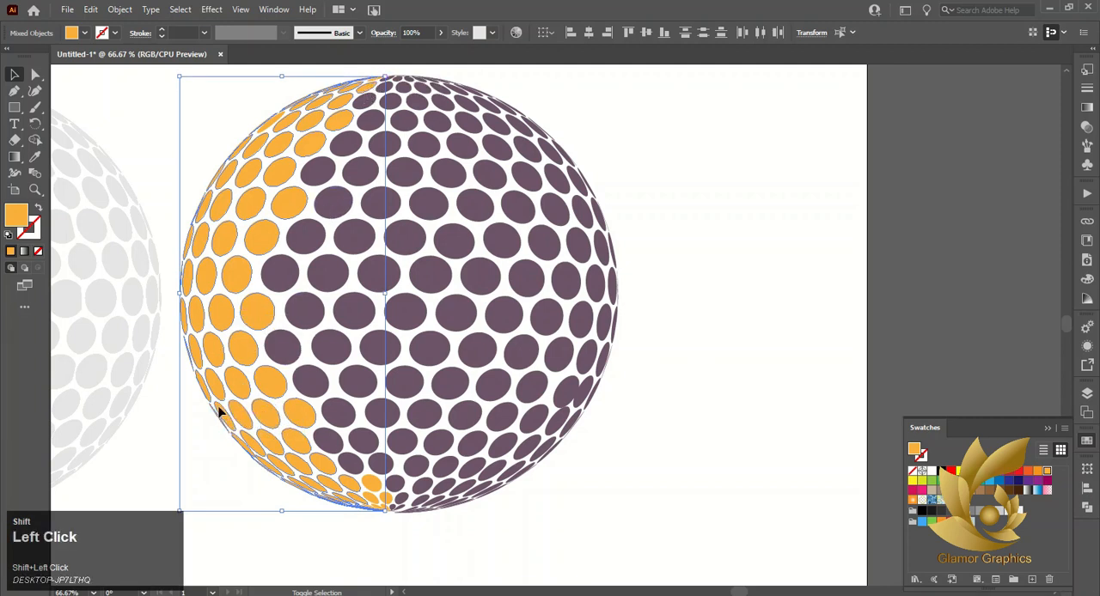
pyautogui.keyDown('shift'); pyautogui.click(376, 492); pyautogui.keyUp('shift')
pyautogui.keyDown('shift'); pyautogui.click(391, 500); pyautogui.keyUp('shift')
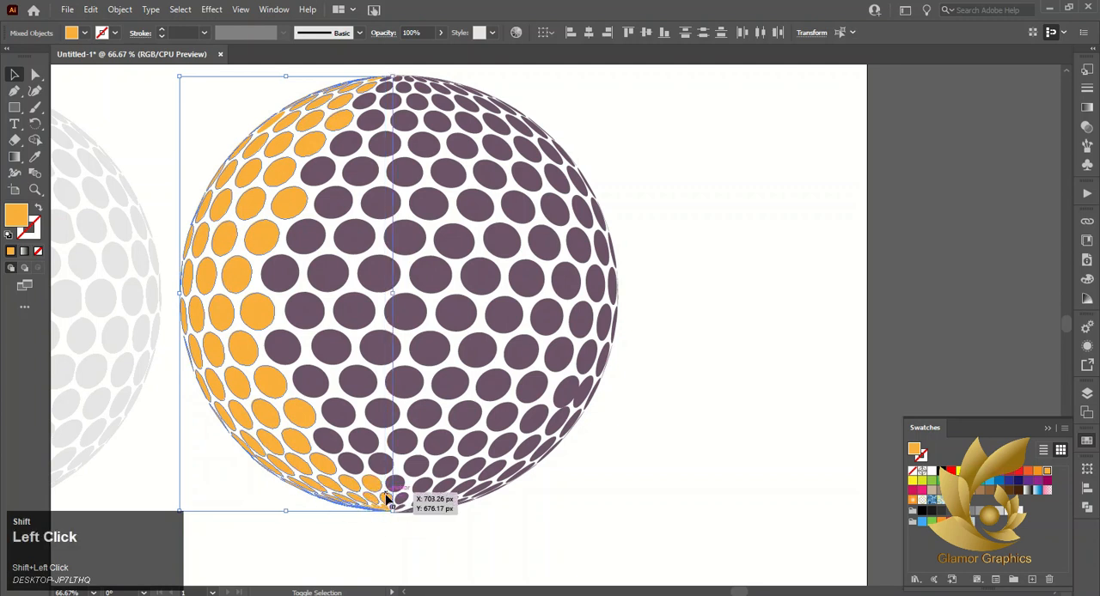
pyautogui.rightClick(389, 507)
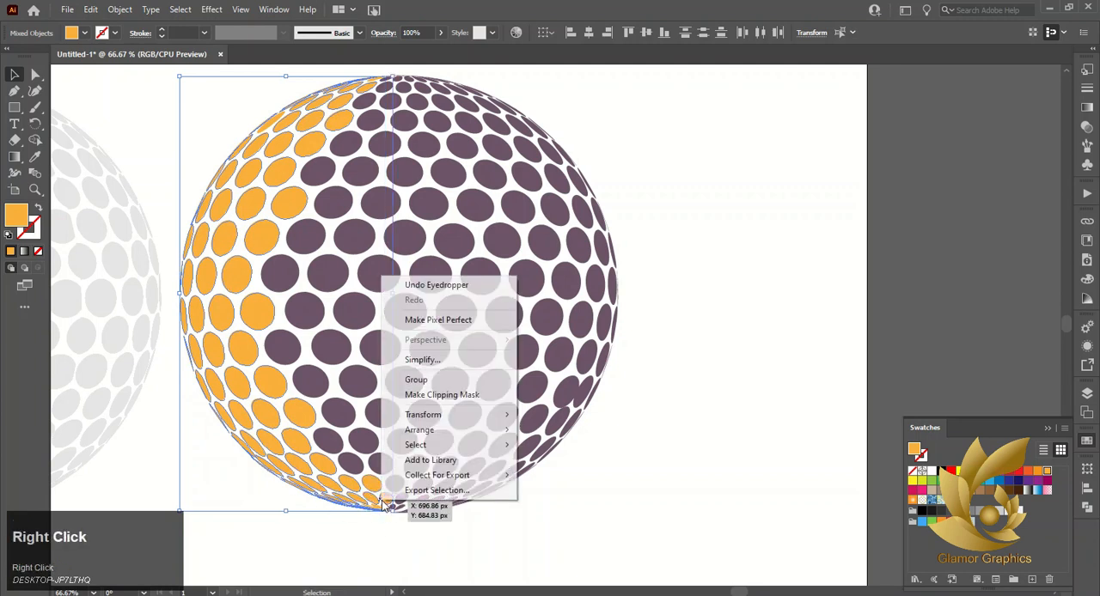
pyautogui.click(431, 385)
pyautogui.click(225, 488)
# Select the purple dots bordering the orange band, about three to four per row, from the top pole down to the sphere's middle
pyautogui.scroll(1, 331, 77)
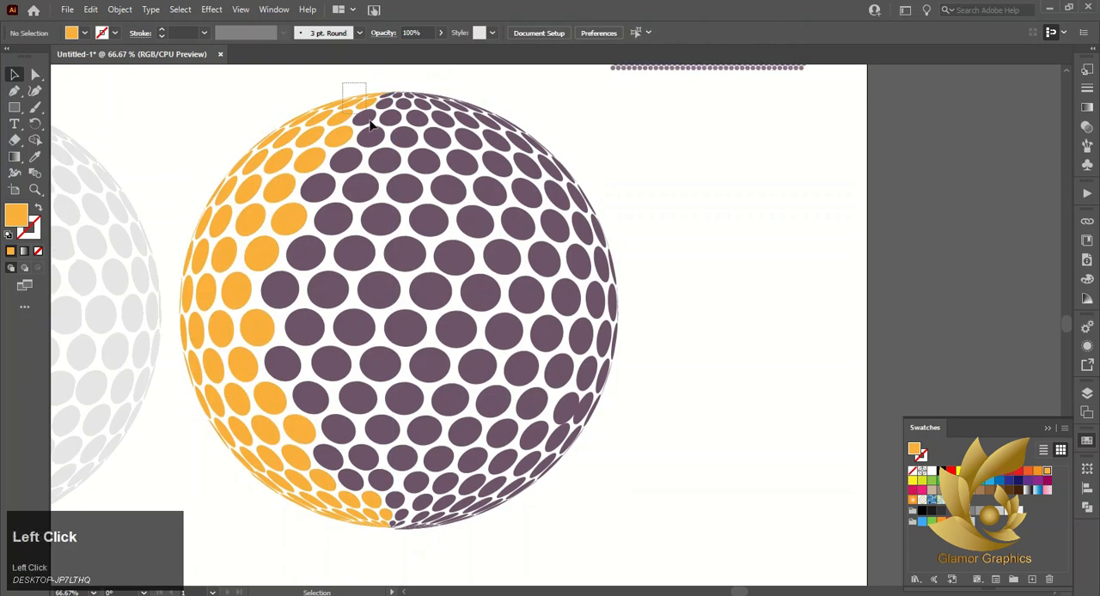
pyautogui.moveTo(364, 74); pyautogui.dragTo(393, 216)
pyautogui.keyDown('shift'); pyautogui.click(314, 153); pyautogui.keyUp('shift')
pyautogui.keyDown('shift'); pyautogui.click(318, 178); pyautogui.keyUp('shift')
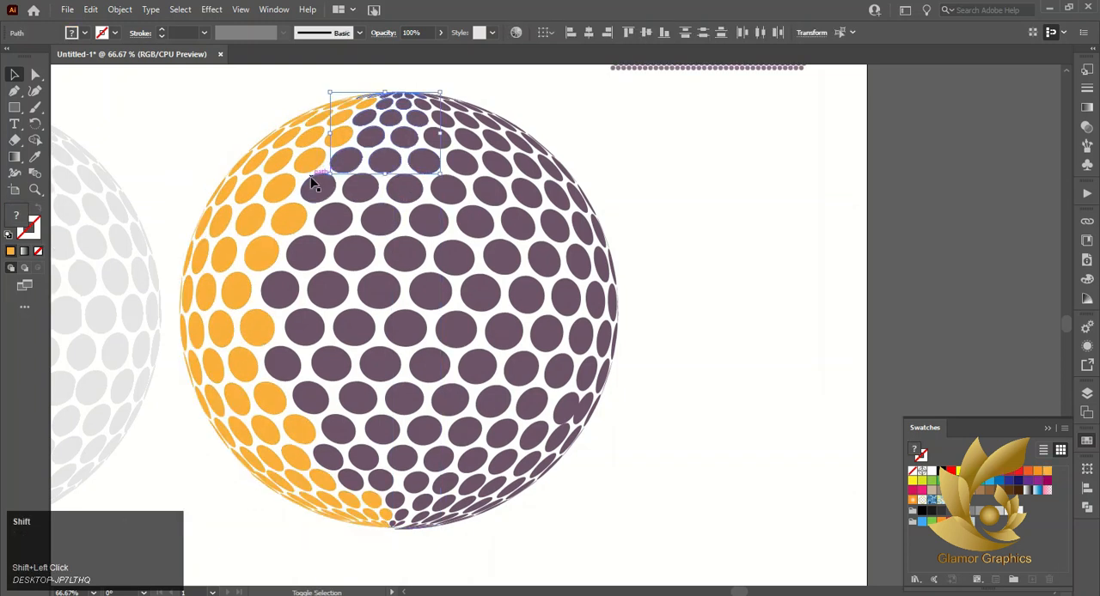
pyautogui.keyDown('shift'); pyautogui.click(325, 189); pyautogui.keyUp('shift')
pyautogui.keyDown('shift'); pyautogui.click(302, 263); pyautogui.keyUp('shift')
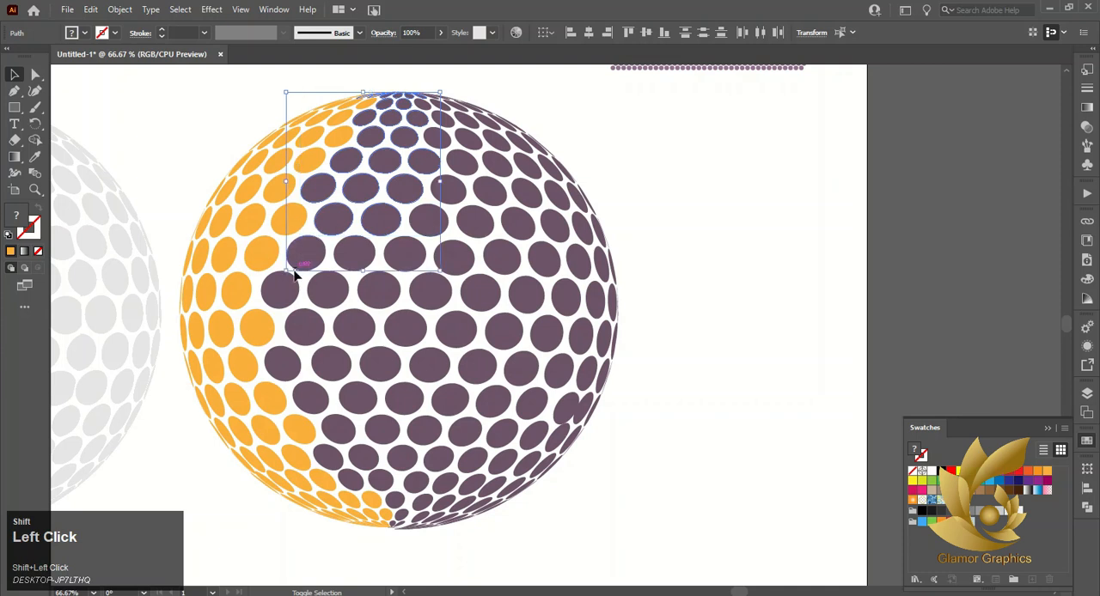
pyautogui.keyDown('shift'); pyautogui.click(290, 292); pyautogui.keyUp('shift')
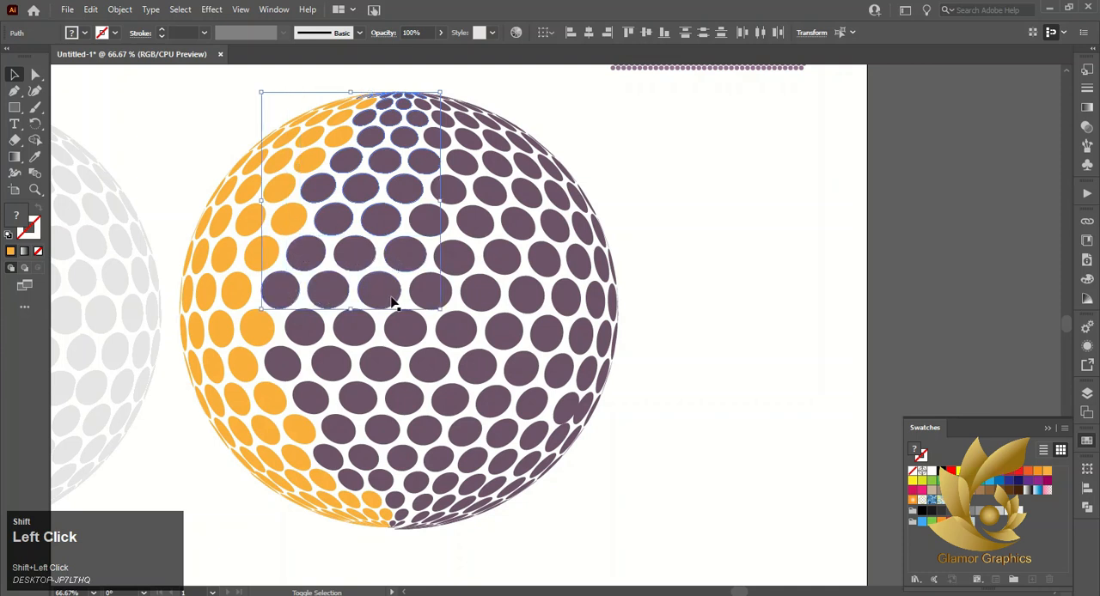
pyautogui.keyDown('shift'); pyautogui.click(429, 290); pyautogui.keyUp('shift')
# Extend the selection with the adjoining purple dots in the rows below the sphere's middle, undoing the accidental shift of the selected dots
pyautogui.keyDown('shift'); pyautogui.click(352, 337); pyautogui.keyUp('shift')
pyautogui.keyDown('shift'); pyautogui.click(292, 361); pyautogui.keyUp('shift')
pyautogui.keyDown('shift'); pyautogui.click(324, 367); pyautogui.keyUp('shift')
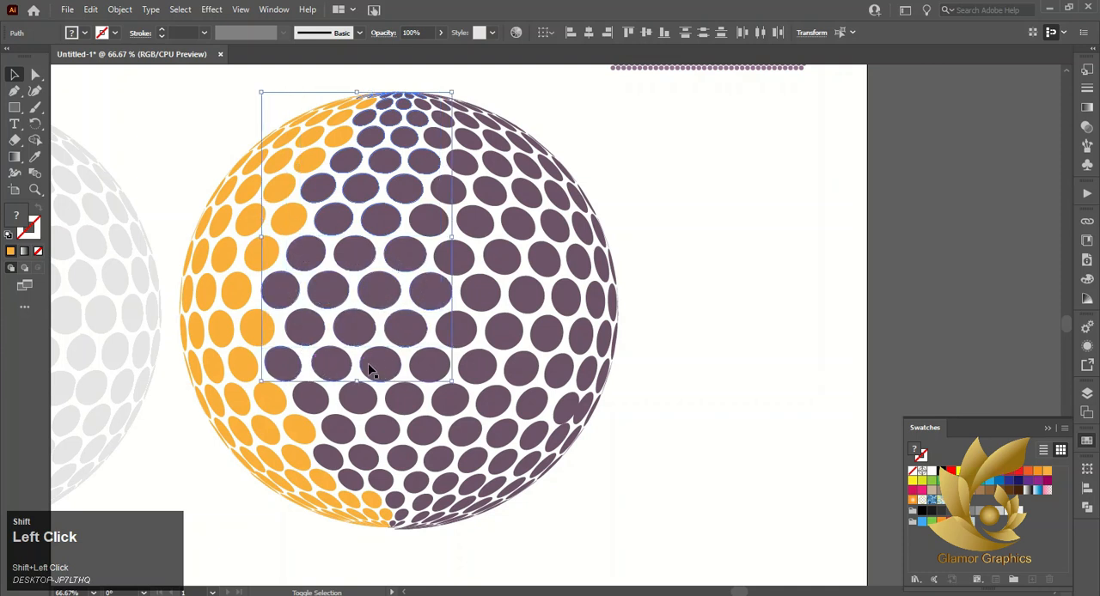
pyautogui.keyDown('shift'); pyautogui.click(371, 369); pyautogui.keyUp('shift')
pyautogui.keyDown('shift'); pyautogui.click(422, 369); pyautogui.keyUp('shift')
pyautogui.keyDown('shift'); pyautogui.click(400, 404); pyautogui.keyUp('shift')
pyautogui.keyDown('shift'); pyautogui.click(356, 400); pyautogui.keyUp('shift')
pyautogui.keyDown('shift'); pyautogui.click(318, 398); pyautogui.keyUp('shift')
pyautogui.keyDown('shift'); pyautogui.click(335, 430); pyautogui.keyUp('shift')
pyautogui.keyDown('shift'); pyautogui.click(336, 455); pyautogui.keyUp('shift')
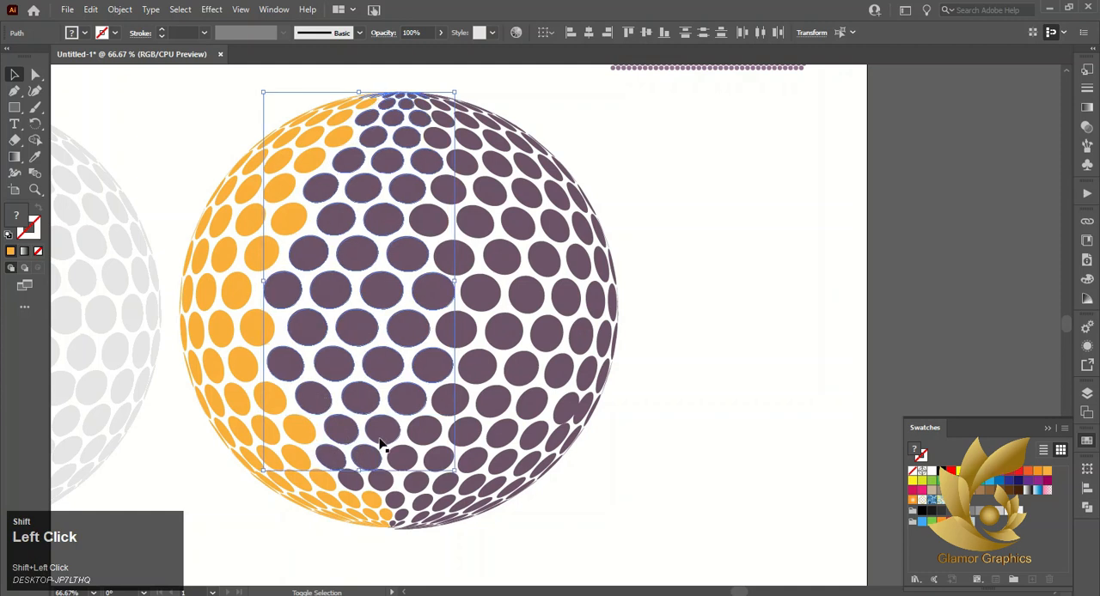
pyautogui.hotkey('ctrl', 'z')
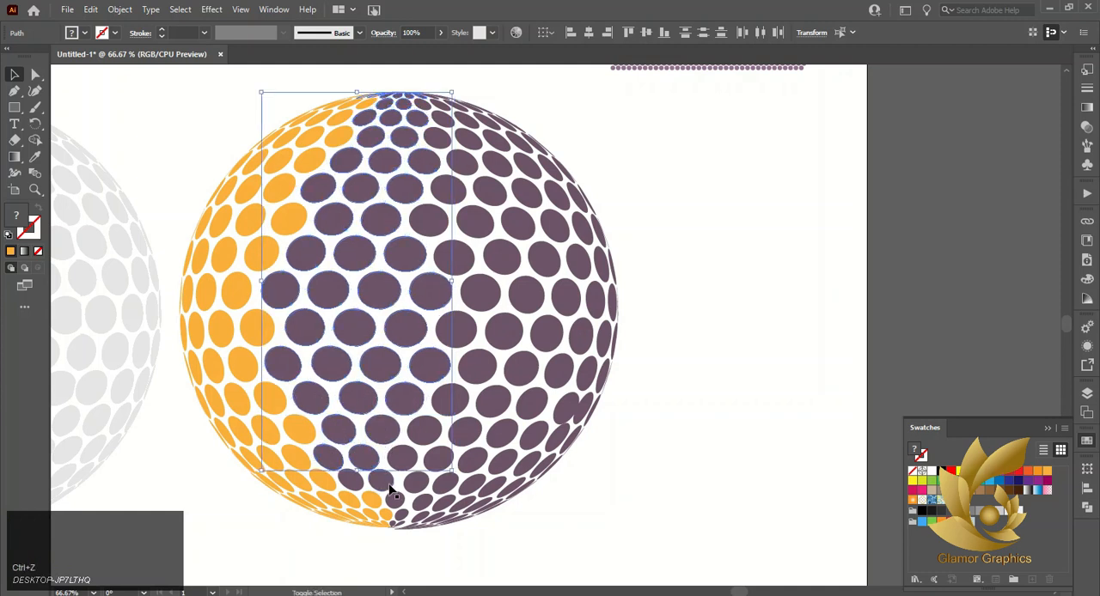
# Add the adjoining purple dots down to the bottom pole and fill the whole selected band with the red-orange swatch
pyautogui.keyDown('shift'); pyautogui.click(351, 481); pyautogui.keyUp('shift')
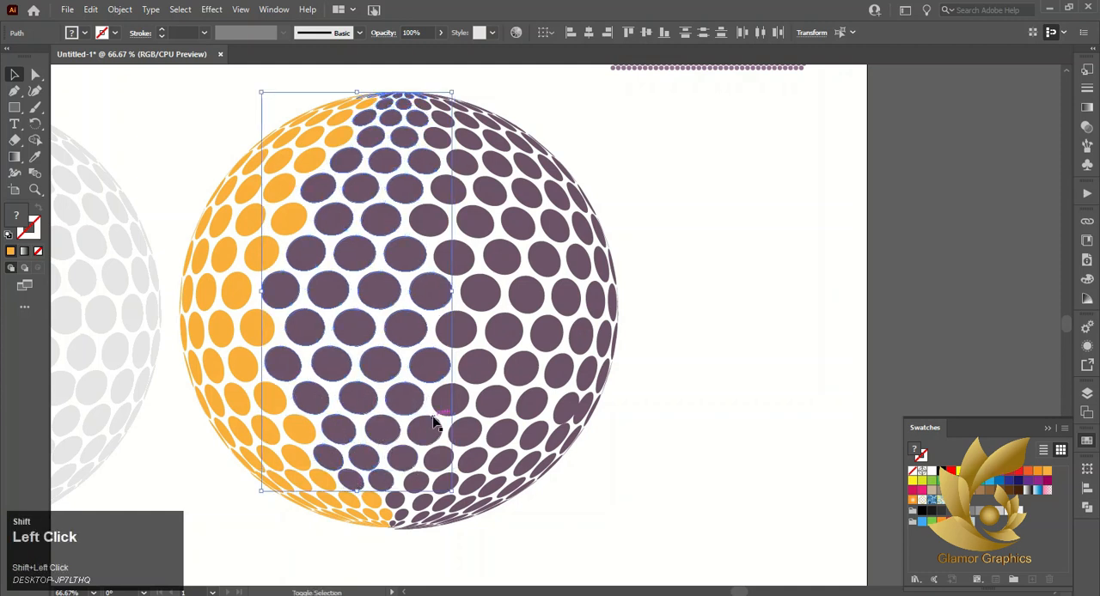
pyautogui.keyDown('shift'); pyautogui.click(437, 461); pyautogui.keyUp('shift')
pyautogui.keyDown('shift'); pyautogui.click(417, 483); pyautogui.keyUp('shift')
pyautogui.keyDown('shift'); pyautogui.click(395, 502); pyautogui.keyUp('shift')
pyautogui.keyDown('shift'); pyautogui.click(401, 516); pyautogui.keyUp('shift')
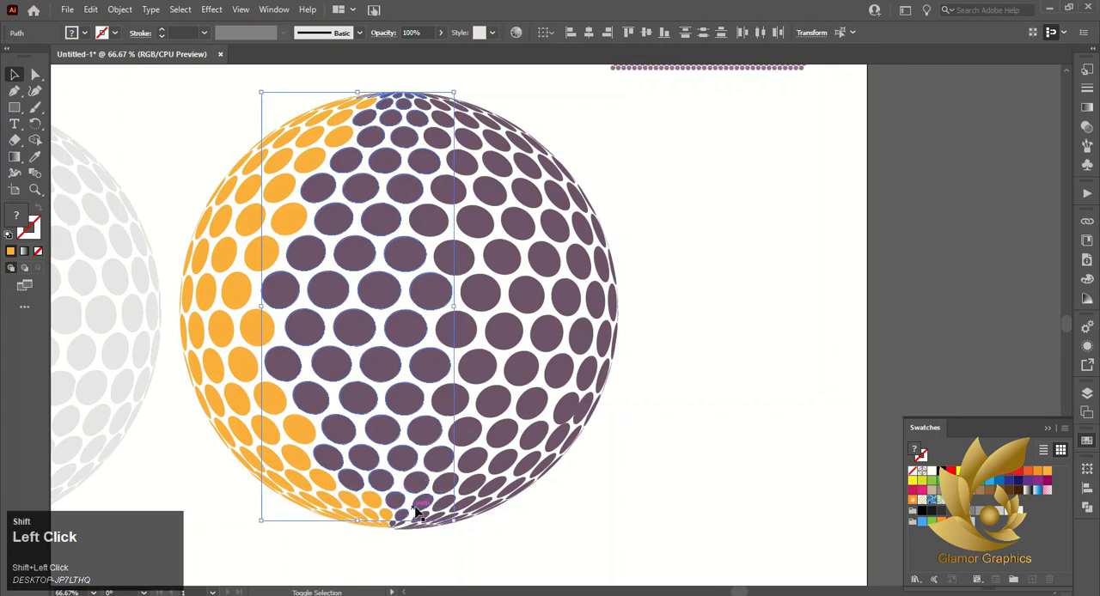
pyautogui.keyDown('shift'); pyautogui.click(423, 517); pyautogui.keyUp('shift')
pyautogui.keyDown('shift'); pyautogui.click(441, 513); pyautogui.keyUp('shift')
pyautogui.keyDown('shift'); pyautogui.click(440, 519); pyautogui.keyUp('shift')
pyautogui.keyDown('shift'); pyautogui.click(423, 520); pyautogui.keyUp('shift')
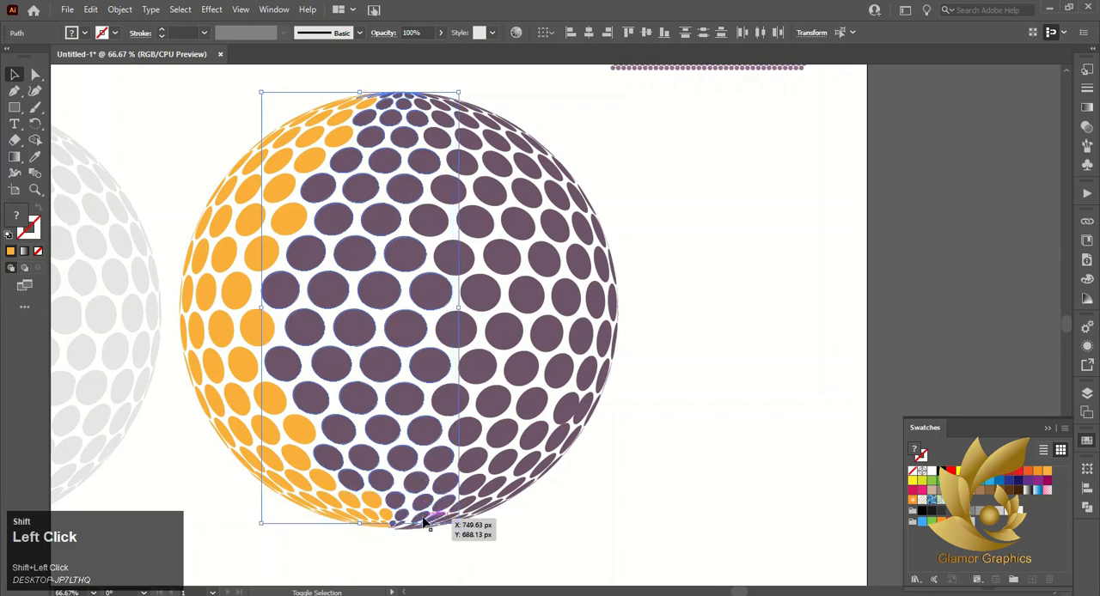
pyautogui.keyDown('shift'); pyautogui.click(401, 523); pyautogui.keyUp('shift')
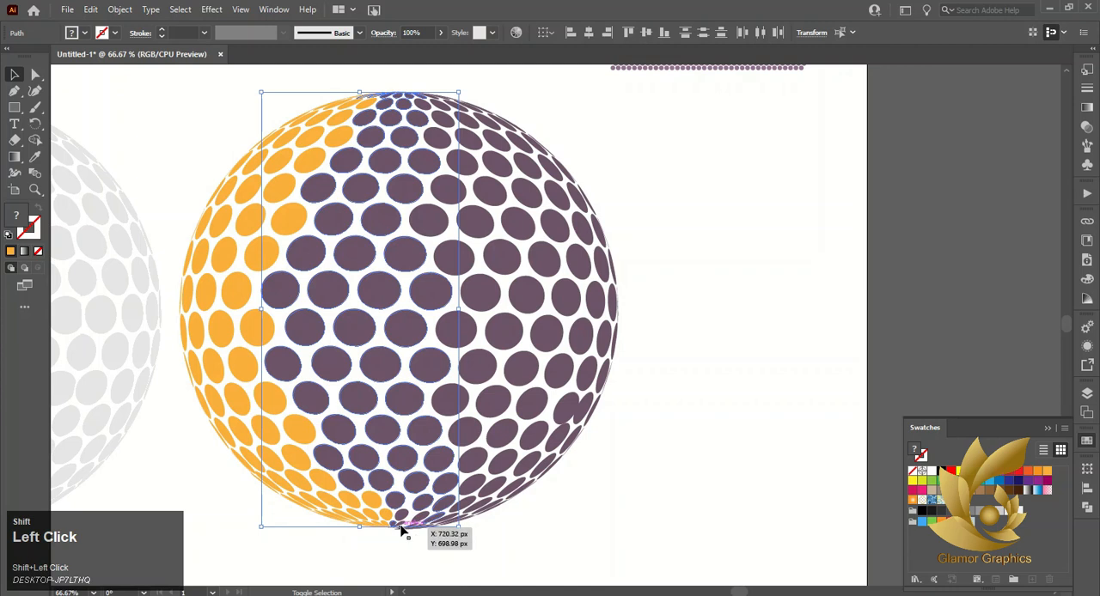
pyautogui.click(1038, 473)
pyautogui.click(1029, 473)
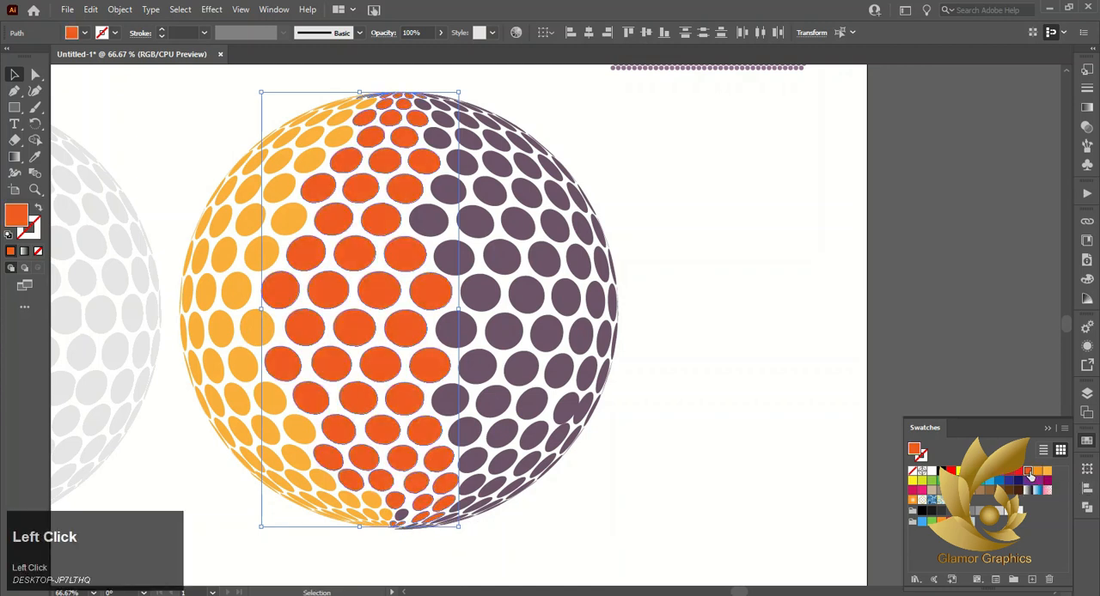
# Fill the missed purple dot near the bottom pole with the same red-orange and group it with the second band
pyautogui.keyDown('shift'); pyautogui.click(400, 516); pyautogui.keyUp('shift')
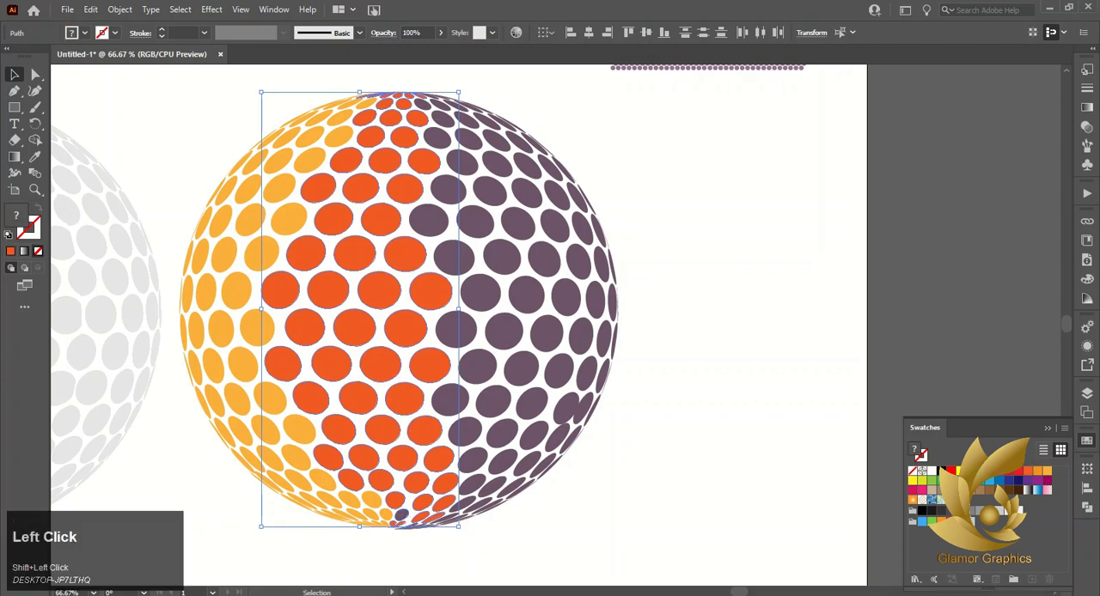
pyautogui.click(1028, 474)
pyautogui.rightClick(409, 328)
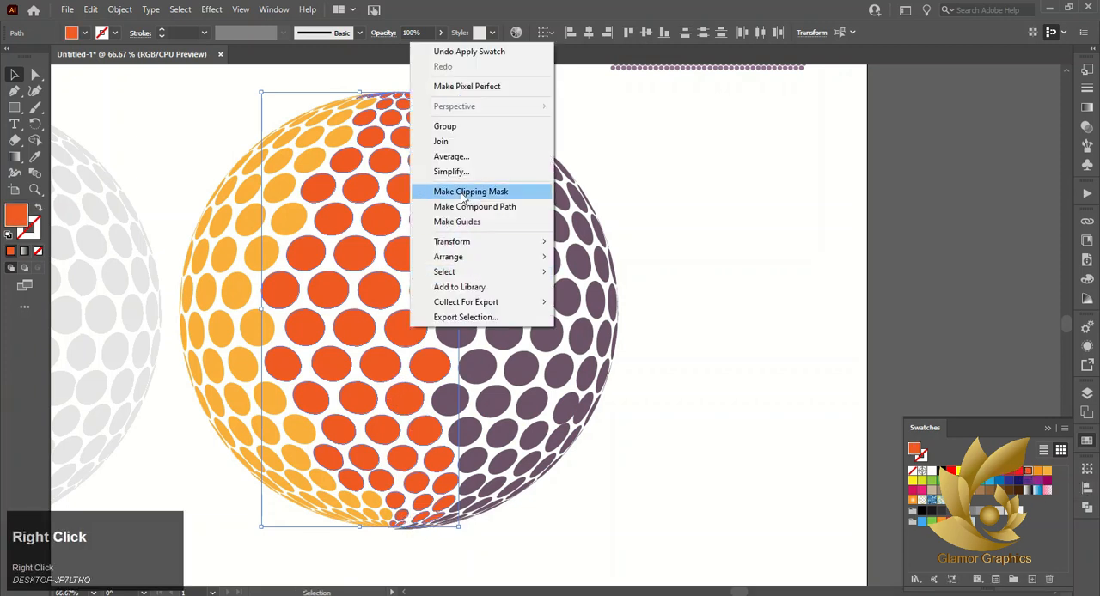
pyautogui.click(474, 127)
pyautogui.click(677, 154)
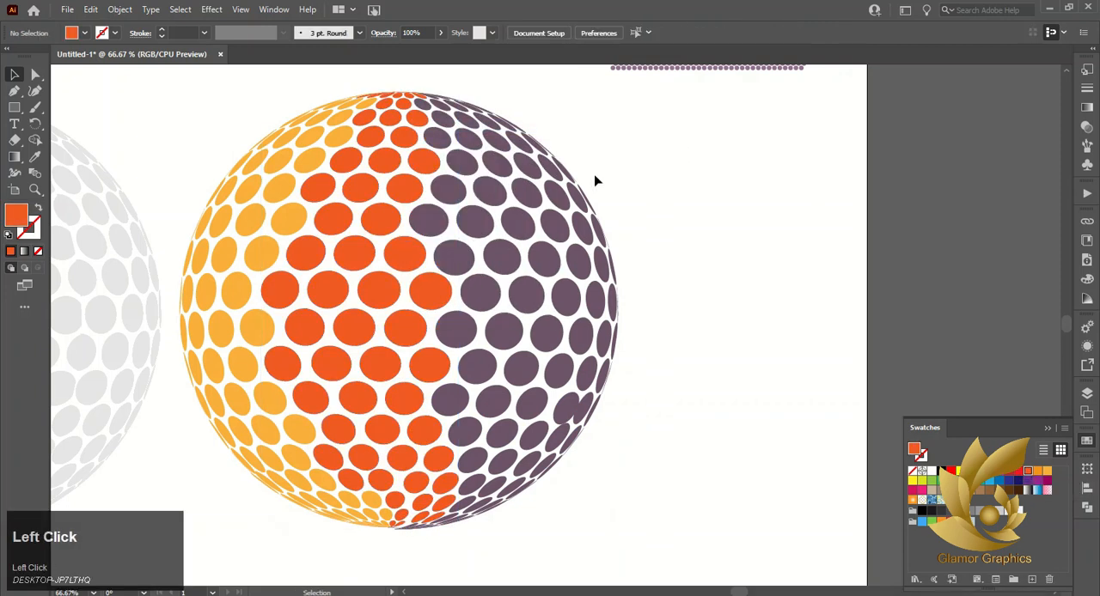
# Add the leftover thin dots at the bottom pole to the second band, fill them red-orange, and group everything together
pyautogui.click(430, 532)
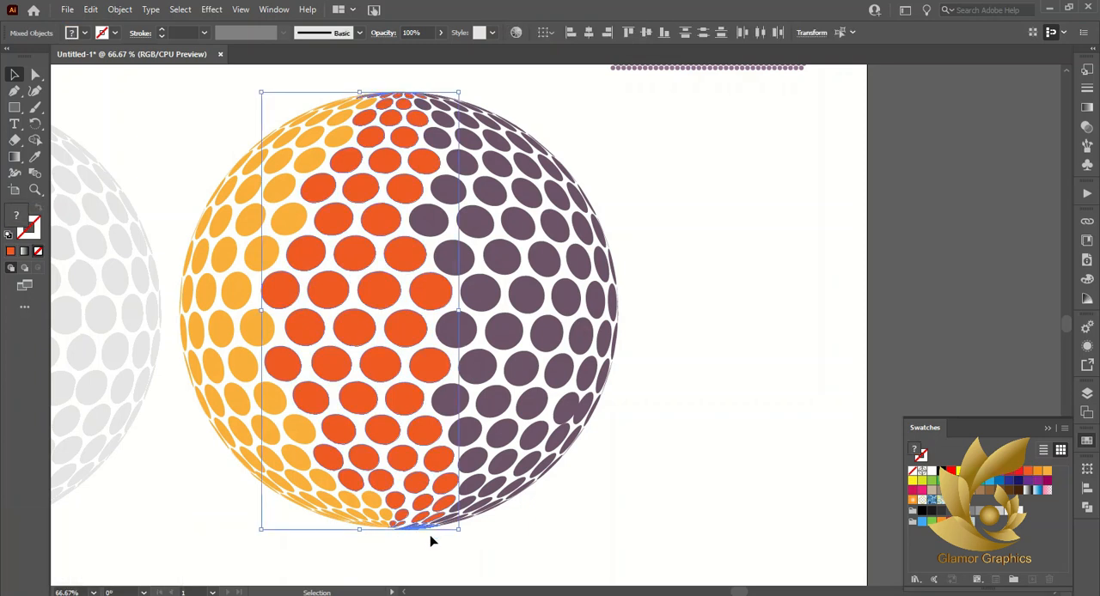
pyautogui.click(1028, 472)
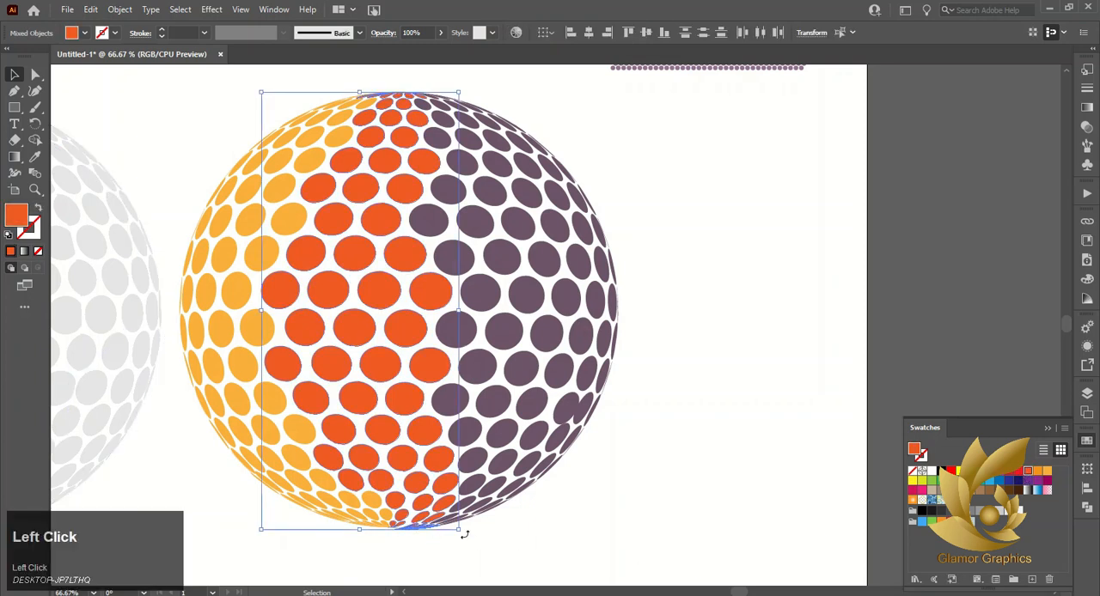
pyautogui.click(405, 254)
pyautogui.rightClick(403, 268)
pyautogui.click(467, 369)
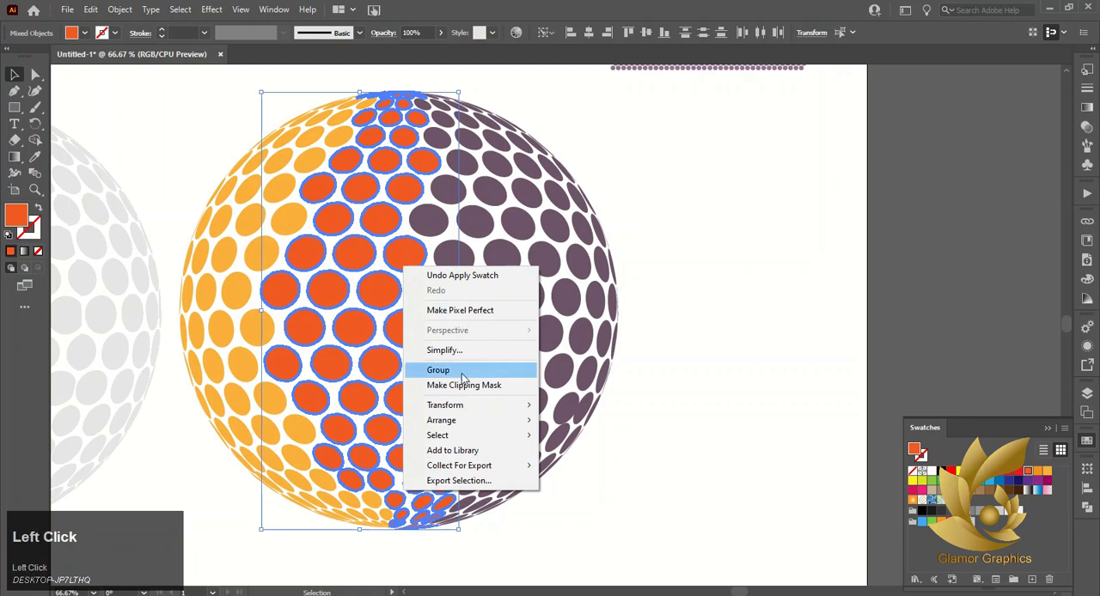
pyautogui.click(341, 444)
pyautogui.click(372, 433)
pyautogui.click(581, 178)
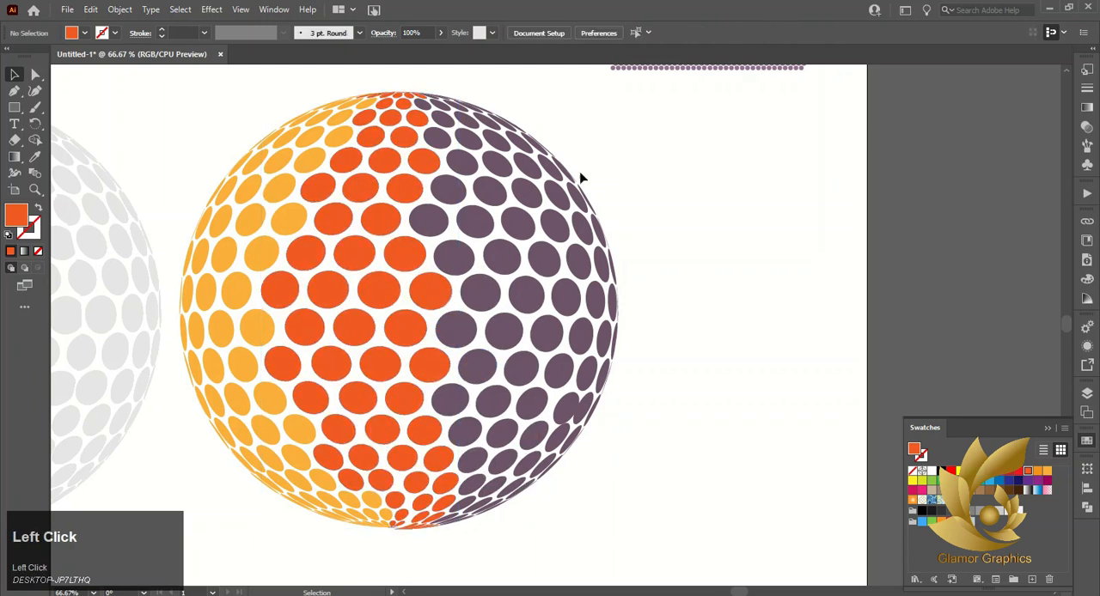
# Select the purple dots adjoining the red-orange band from the top pole down to the sphere's middle rows
pyautogui.moveTo(422, 123); pyautogui.dragTo(424, 125)
pyautogui.keyDown('shift'); pyautogui.click(408, 204); pyautogui.keyUp('shift')
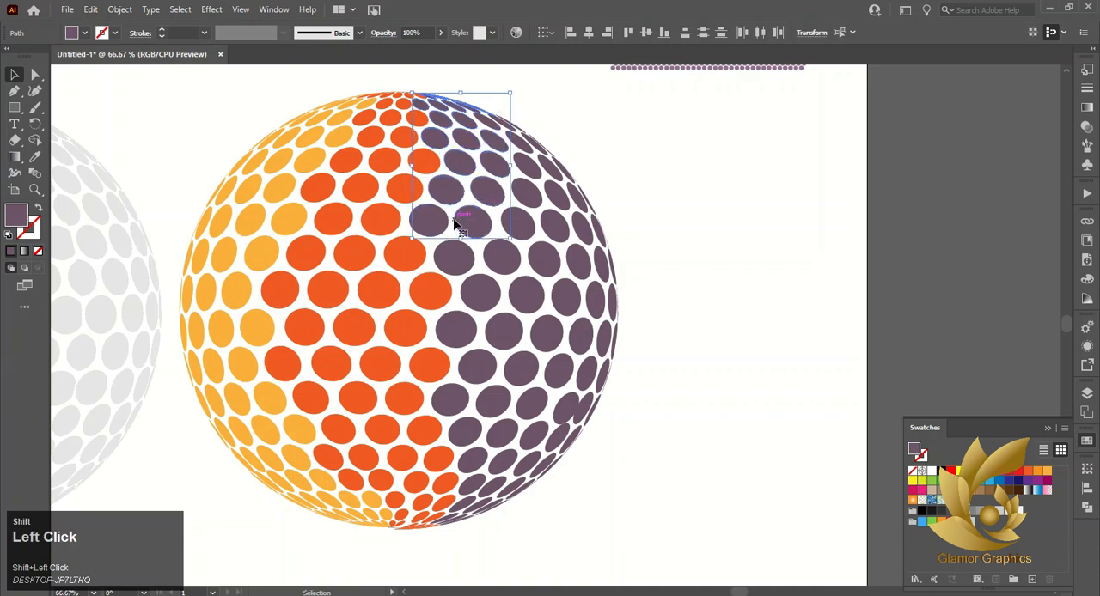
pyautogui.keyDown('shift'); pyautogui.click(432, 233); pyautogui.keyUp('shift')
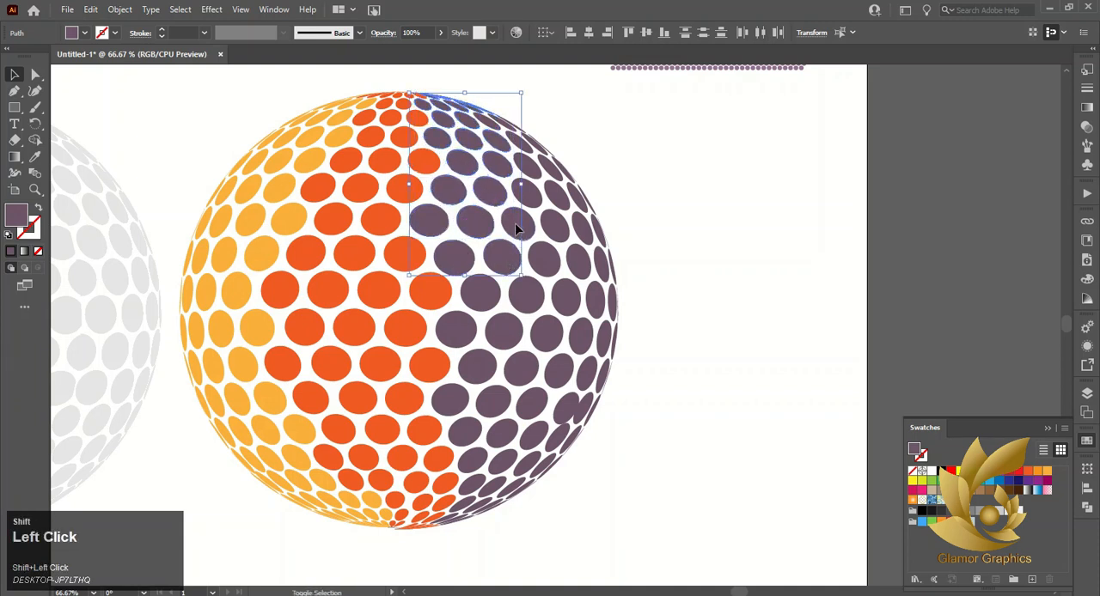
pyautogui.keyDown('shift'); pyautogui.click(519, 299); pyautogui.keyUp('shift')
pyautogui.keyDown('shift'); pyautogui.click(518, 335); pyautogui.keyUp('shift')
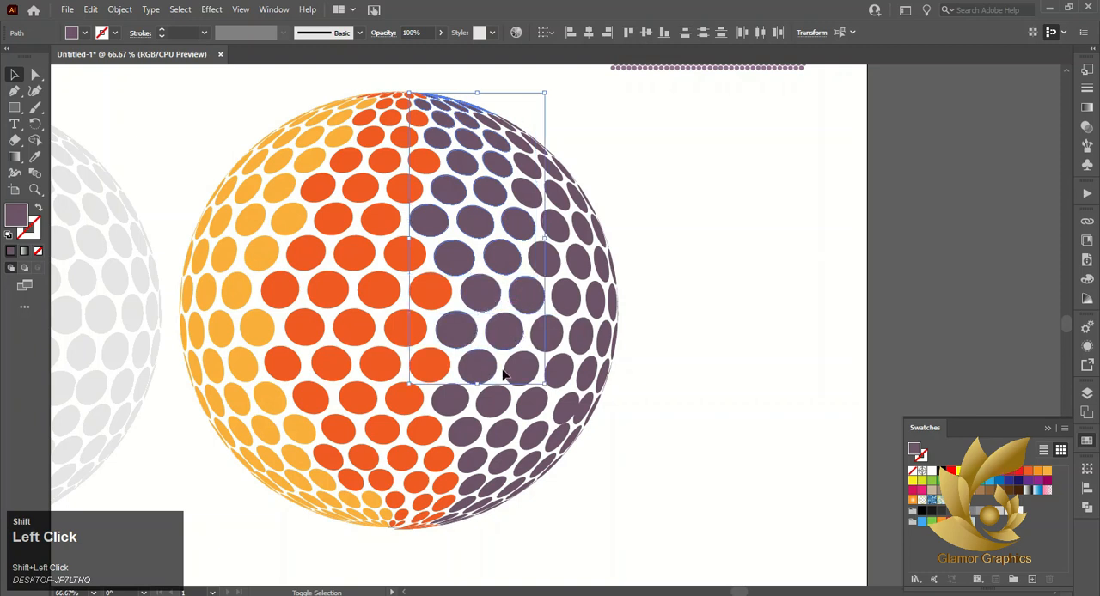
# Extend the selection down to the bottom pole, fill the whole third band with the magenta swatch, and group it
pyautogui.keyDown('shift'); pyautogui.click(534, 409); pyautogui.keyUp('shift')
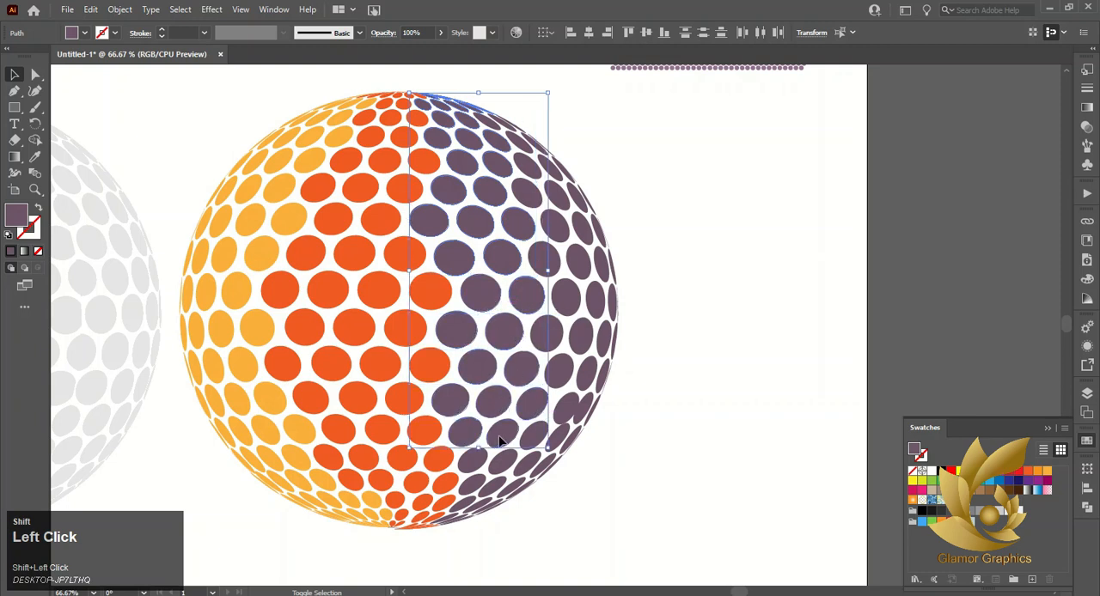
pyautogui.keyDown('shift'); pyautogui.click(533, 438); pyautogui.keyUp('shift')
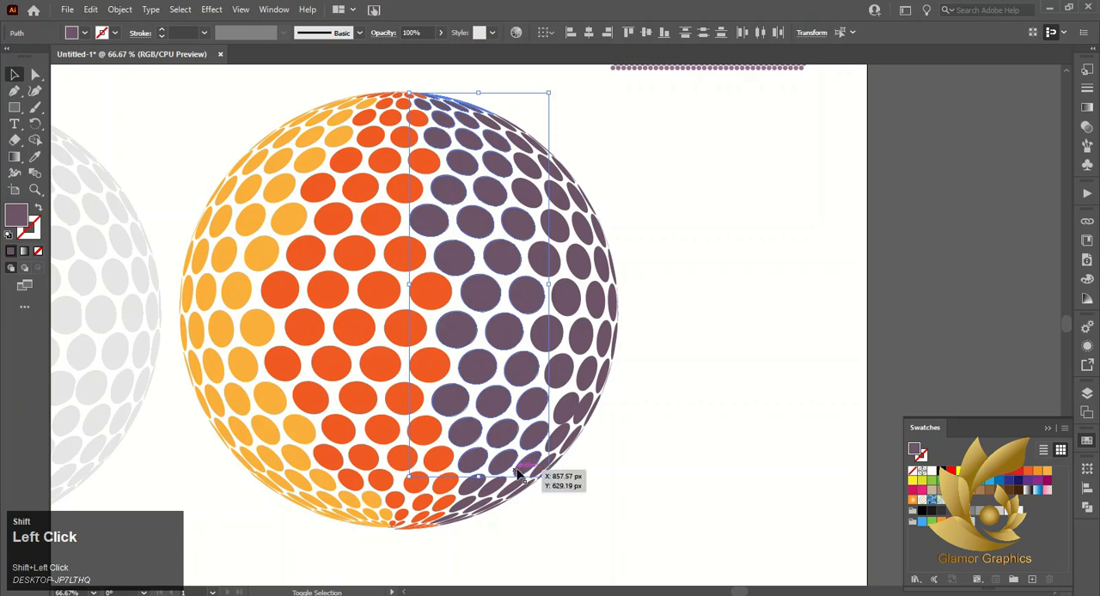
pyautogui.keyDown('shift'); pyautogui.click(503, 493); pyautogui.keyUp('shift')
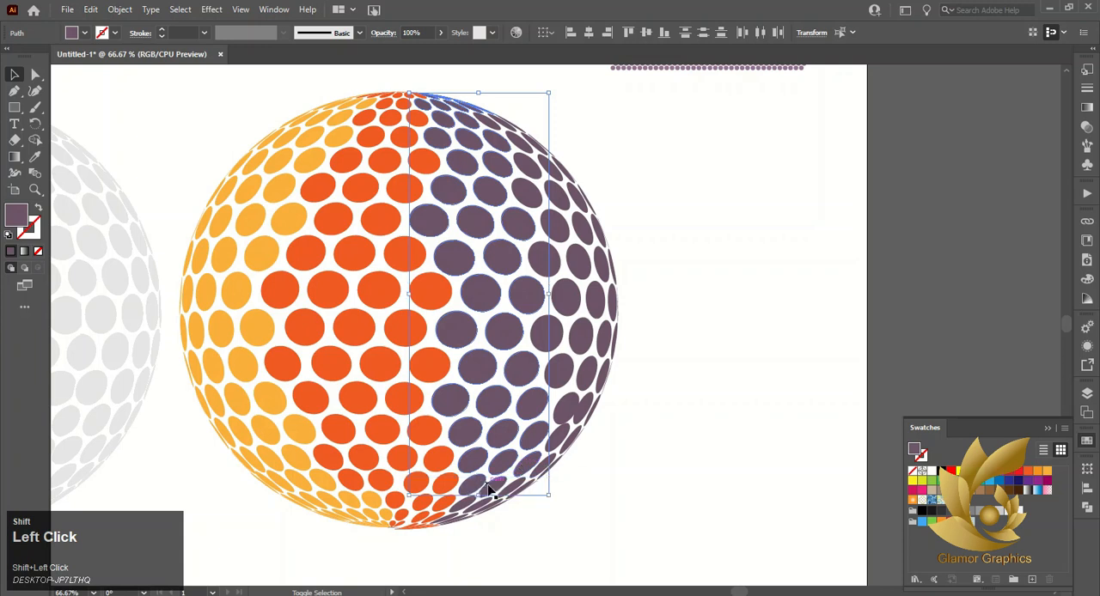
pyautogui.keyDown('shift'); pyautogui.click(453, 521); pyautogui.keyUp('shift')
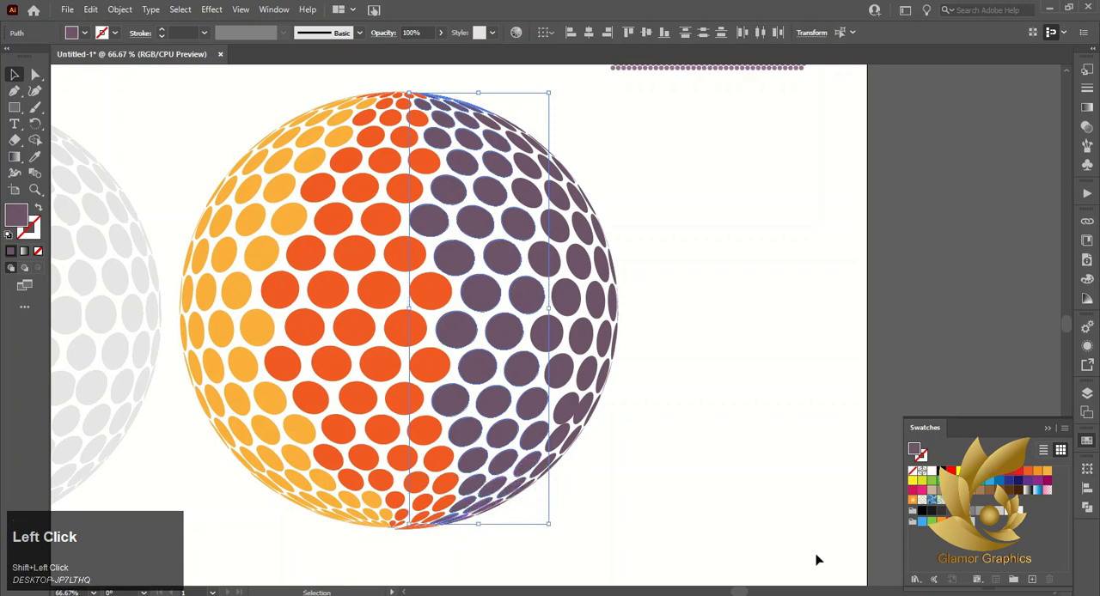
pyautogui.click(1003, 475)
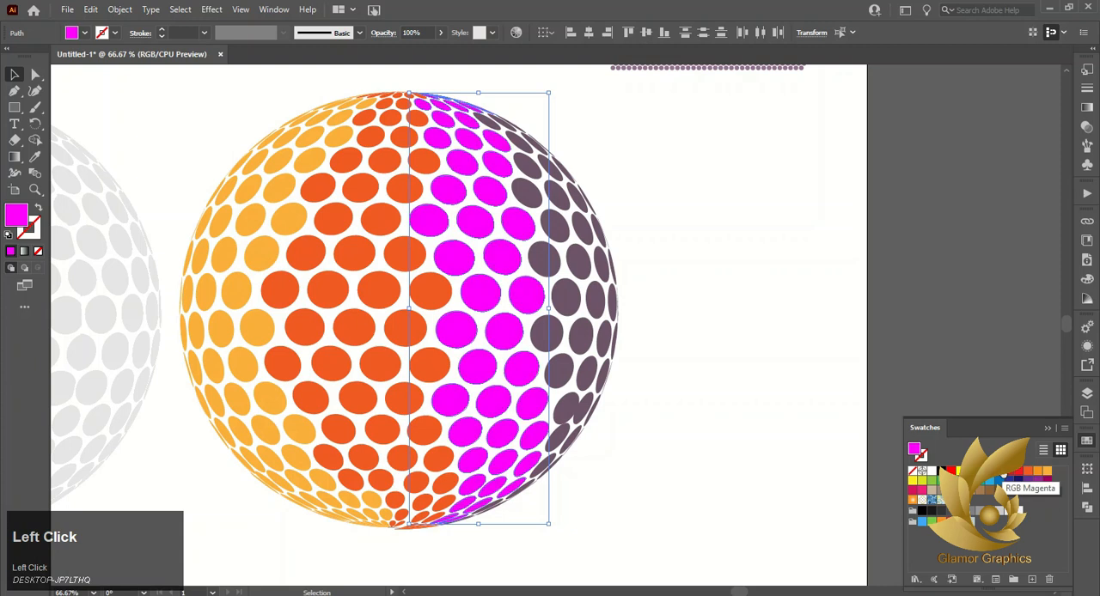
pyautogui.rightClick(473, 382)
pyautogui.click(536, 174)
pyautogui.click(679, 203)
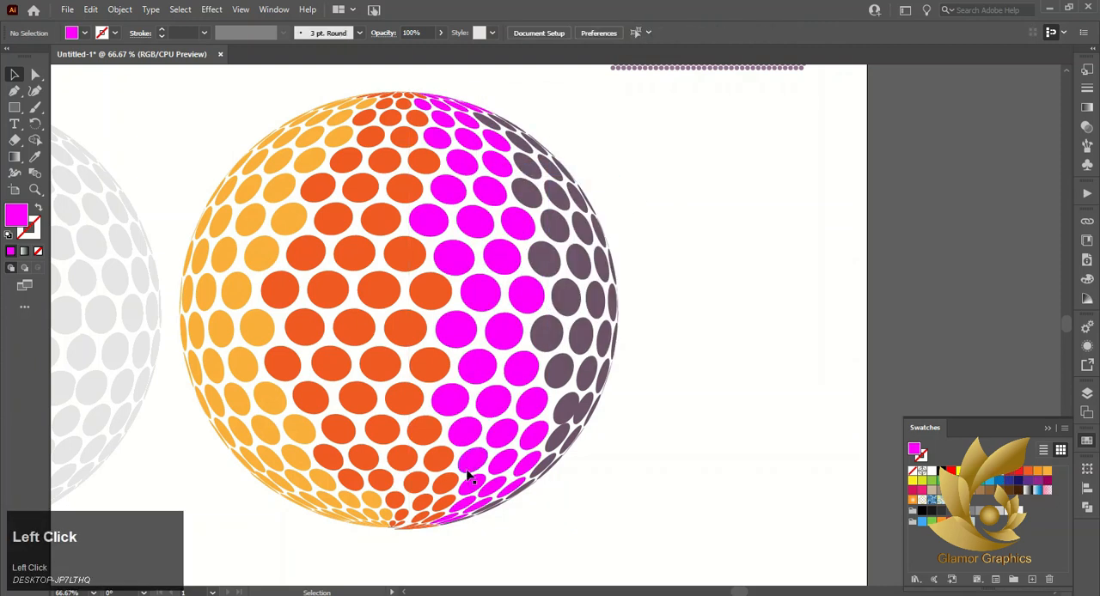
# Select the remaining purple dots beside the magenta band in the rows above the sphere's middle
pyautogui.moveTo(602, 97); pyautogui.dragTo(485, 129)
pyautogui.keyDown('shift'); pyautogui.click(526, 191); pyautogui.keyUp('shift')
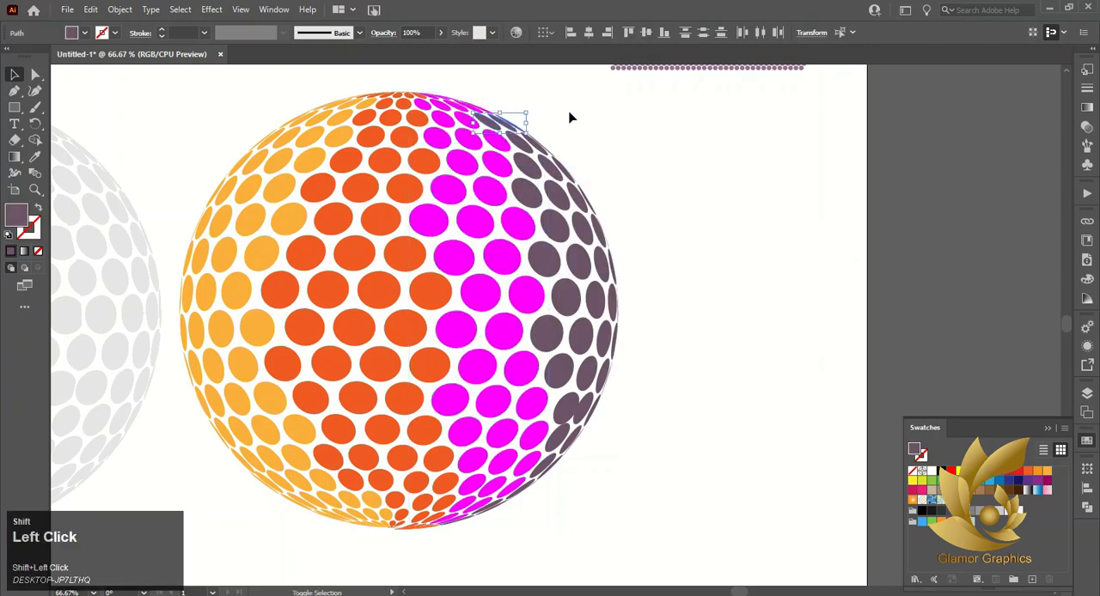
pyautogui.keyDown('shift'); pyautogui.click(559, 158); pyautogui.keyUp('shift')
pyautogui.moveTo(526, 170); pyautogui.dragTo(524, 171)
pyautogui.moveTo(594, 183); pyautogui.dragTo(531, 196)
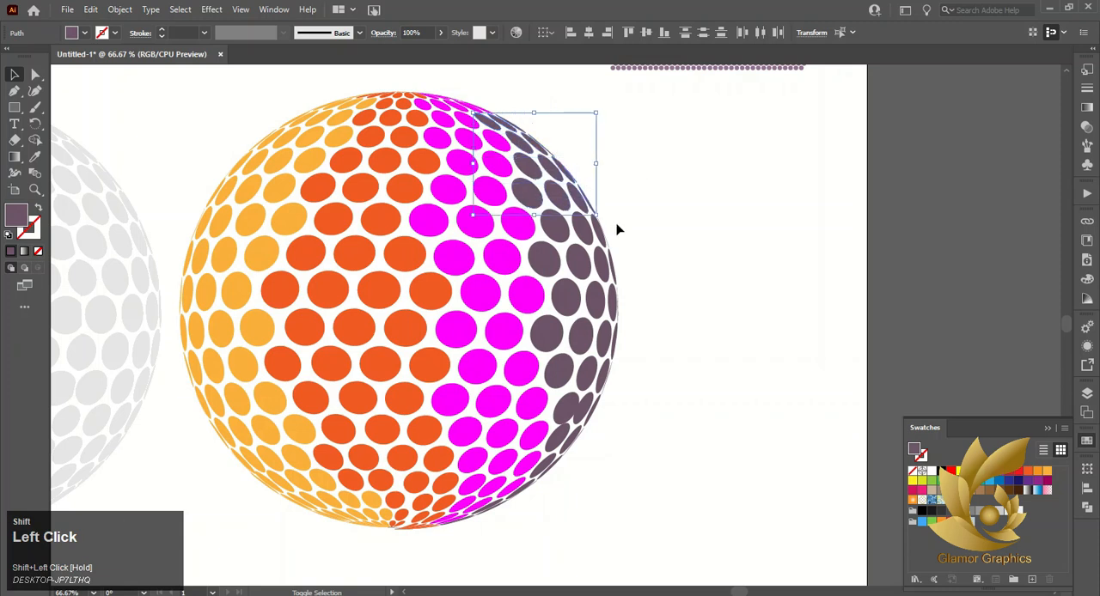
pyautogui.moveTo(618, 224); pyautogui.dragTo(558, 229)
pyautogui.moveTo(557, 266); pyautogui.dragTo(543, 267)
# Add the remaining purple dots from the middle down to the bottom pole and fill the fourth band bright green
pyautogui.moveTo(632, 298); pyautogui.dragTo(572, 299)
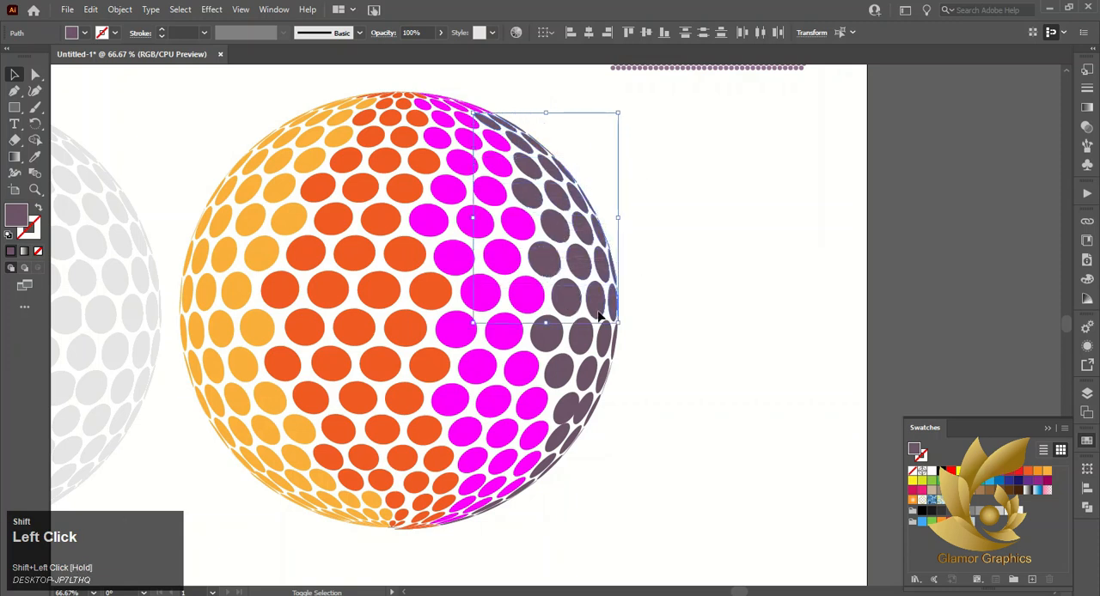
pyautogui.moveTo(554, 340); pyautogui.dragTo(553, 340)
pyautogui.moveTo(631, 372); pyautogui.dragTo(543, 374)
pyautogui.moveTo(617, 407); pyautogui.dragTo(568, 403)
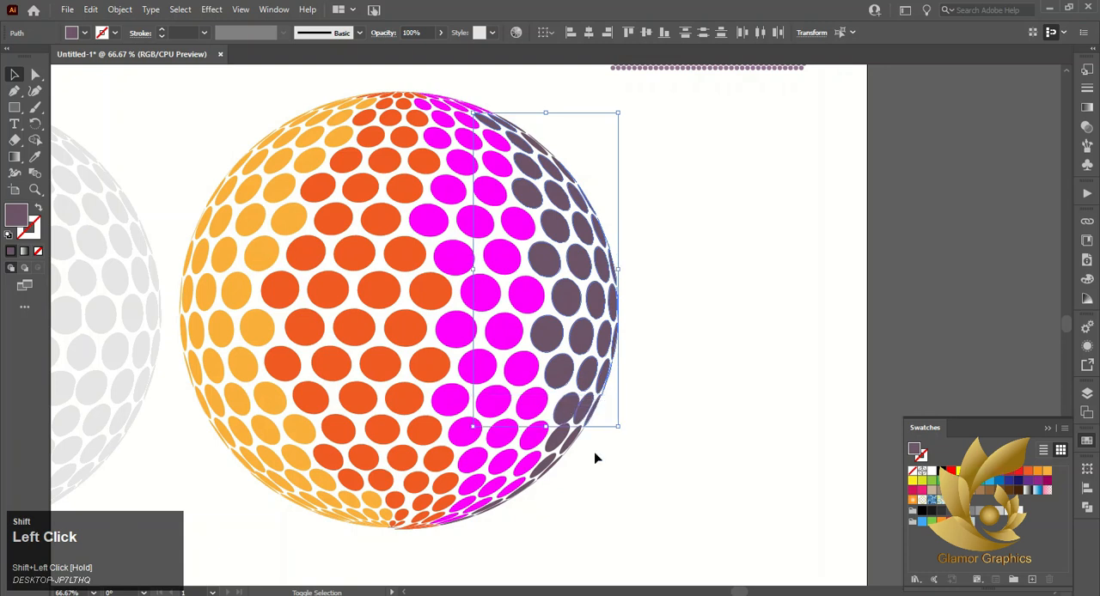
pyautogui.moveTo(557, 436); pyautogui.dragTo(550, 435)
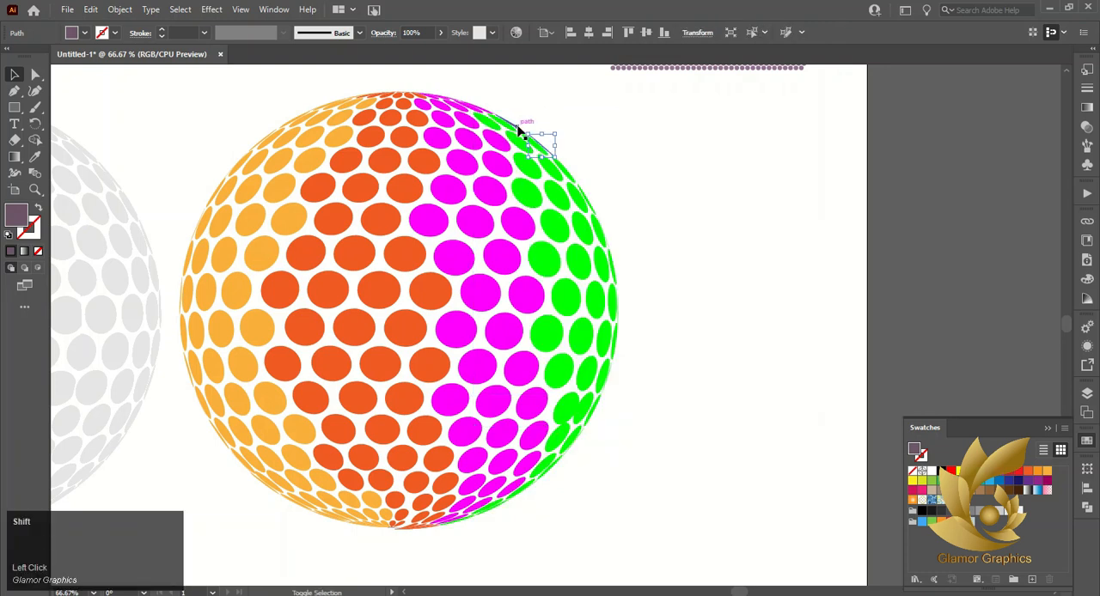
# Select the missed thin purple dots on the sphere's upper outer edge and match them to the green band with the Eyedropper
pyautogui.keyDown('shift'); pyautogui.click(519, 129); pyautogui.keyUp('shift')
pyautogui.click(37, 158)
pyautogui.click(560, 221)
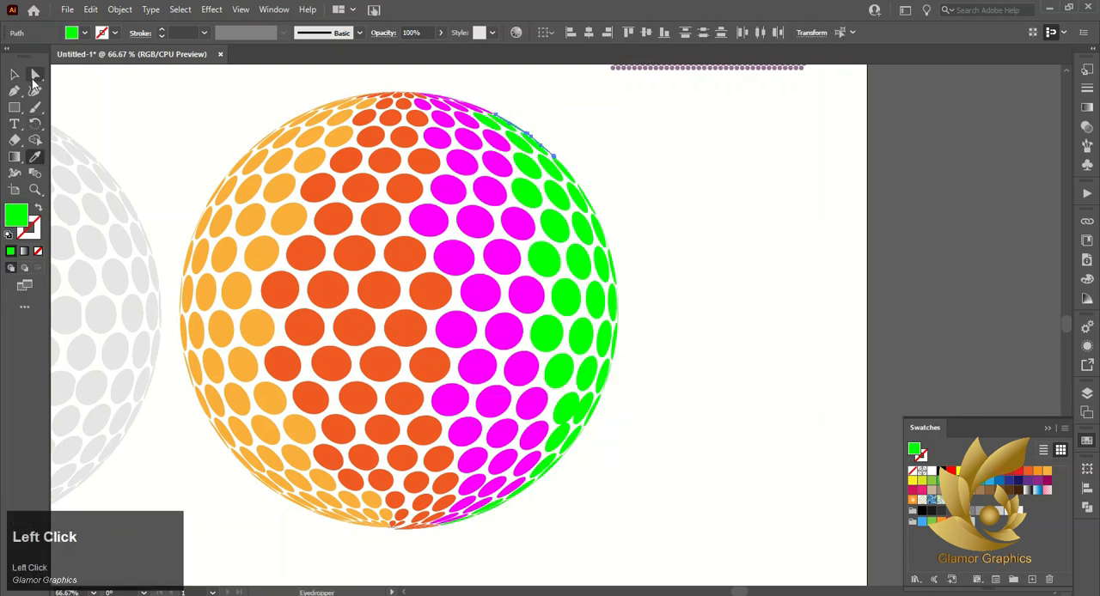
pyautogui.click(15, 75)
pyautogui.click(140, 78)
# Select all the colored front dots of the sphere and group them
pyautogui.scroll(-1, 487, 178)
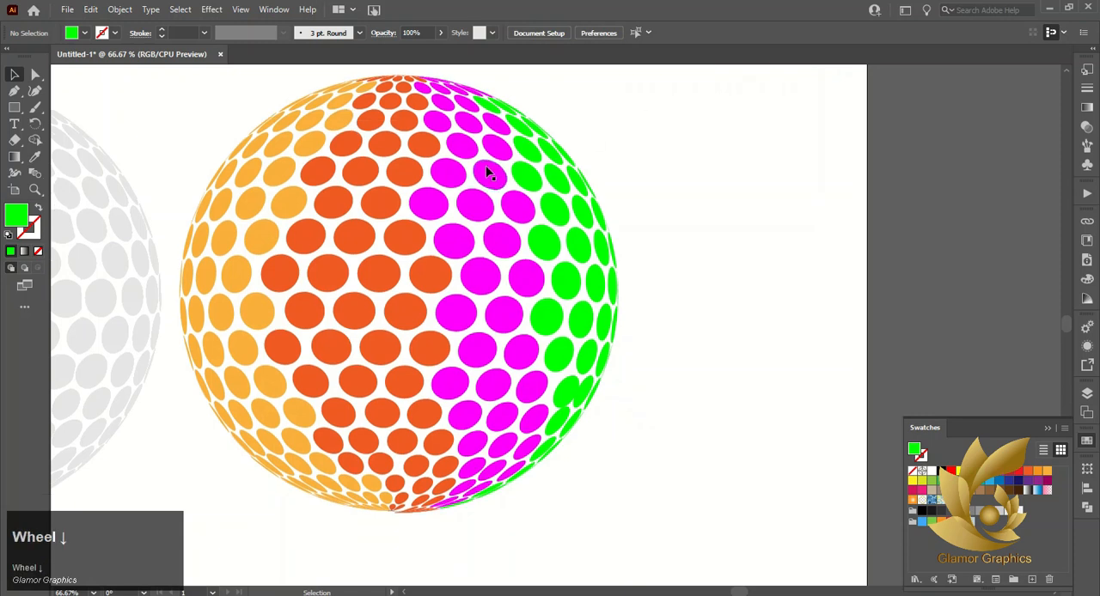
pyautogui.scroll(-1, 487, 172)
pyautogui.moveTo(247, 87); pyautogui.dragTo(641, 479)
pyautogui.rightClick(469, 278)
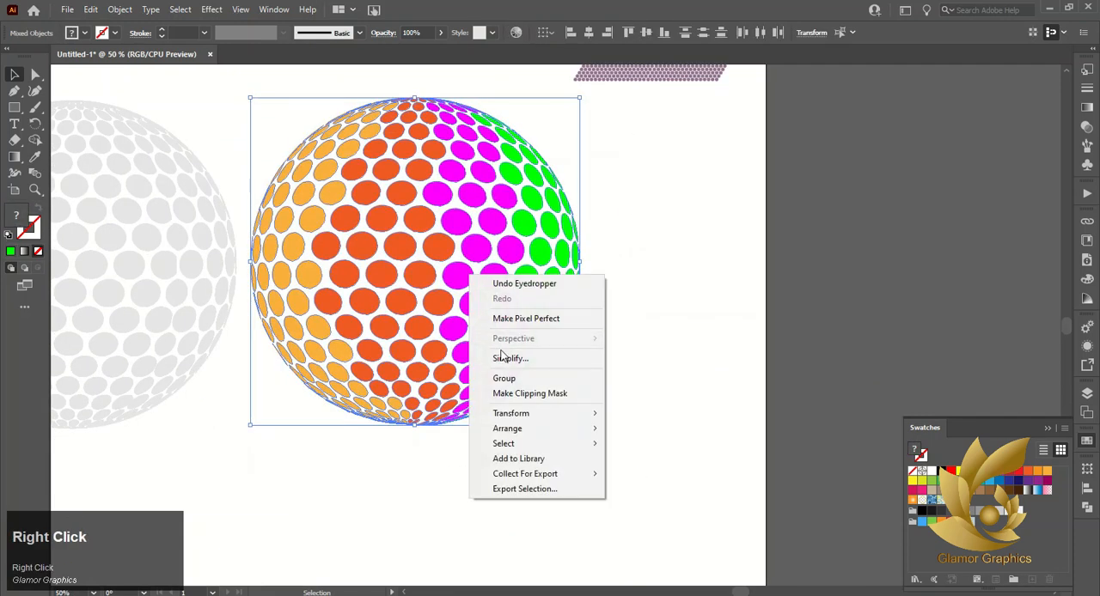
pyautogui.click(503, 378)
pyautogui.click(646, 300)
# Align the light gray sphere and the colored sphere to each other's center so they overlap
pyautogui.click(180, 290)
pyautogui.keyDown('shift'); pyautogui.click(361, 287); pyautogui.keyUp('shift')
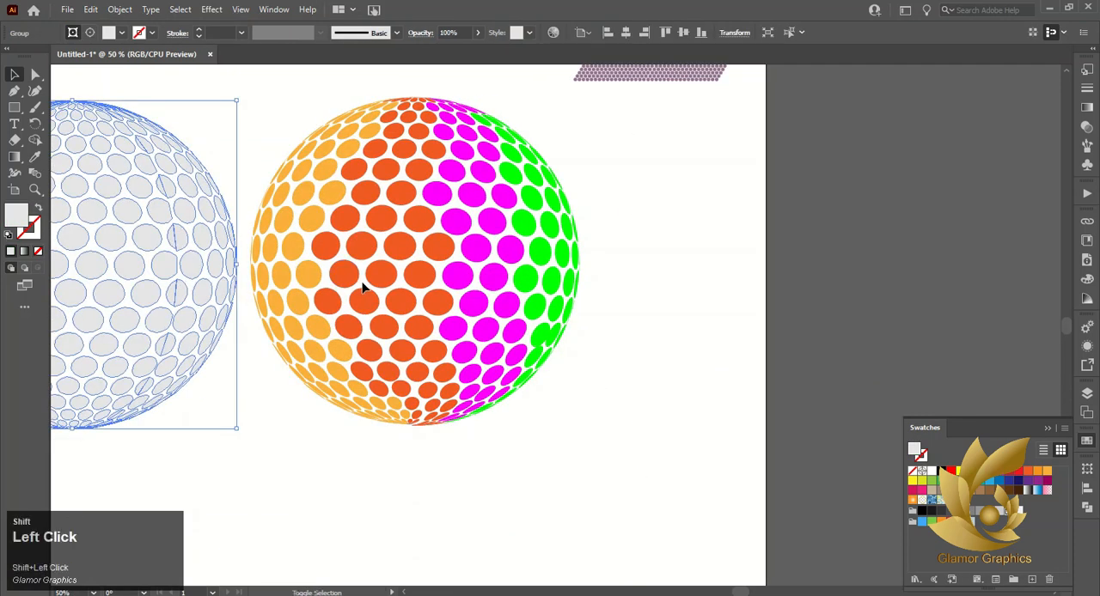
pyautogui.click(646, 33)
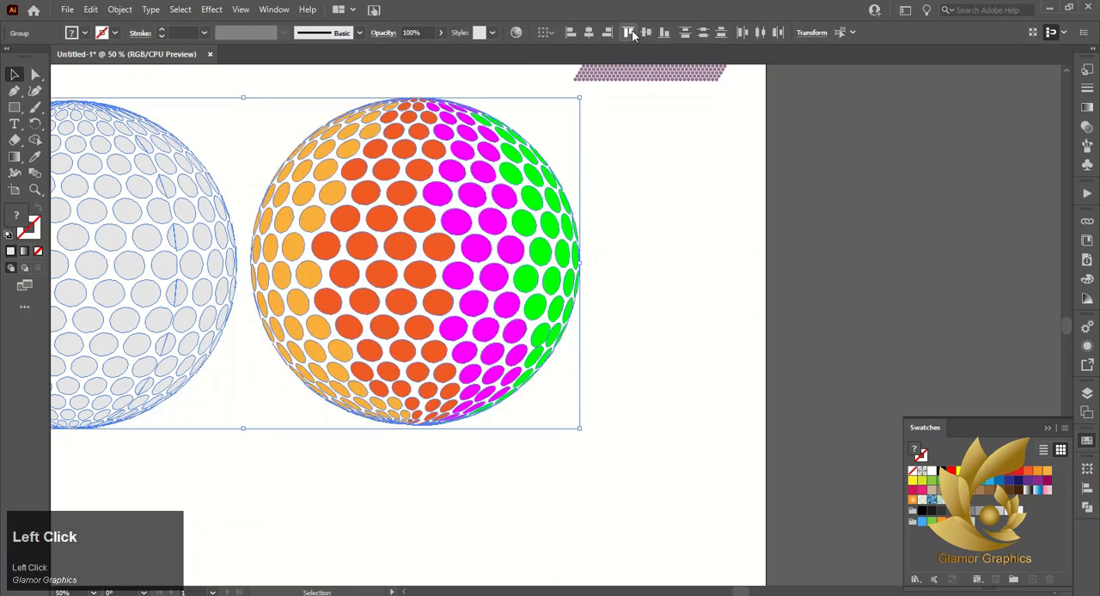
pyautogui.click(572, 201)
pyautogui.hscroll(-3, 354, 228)
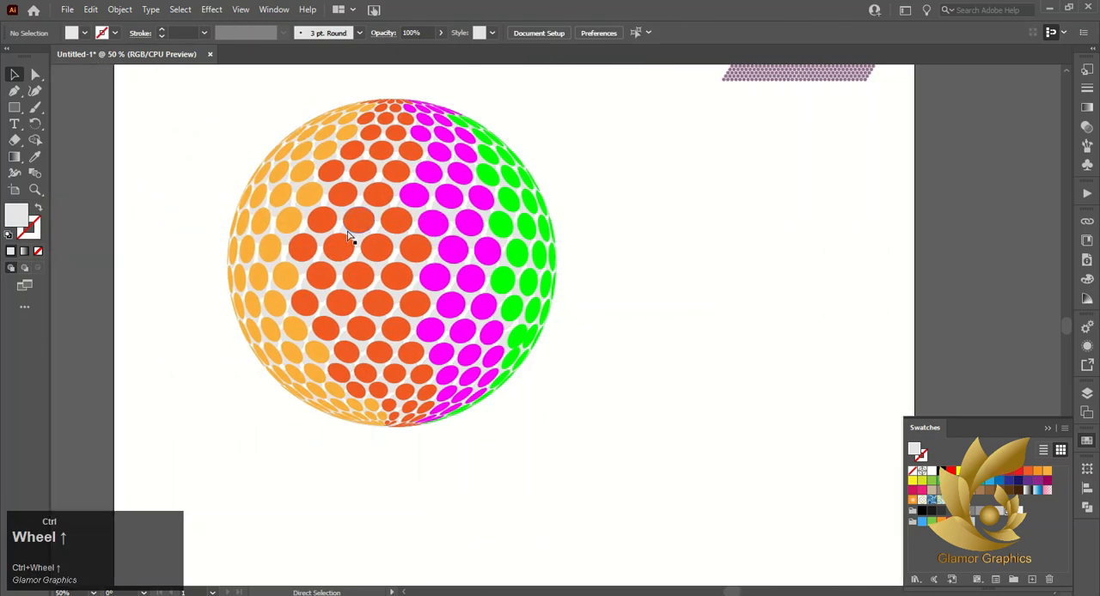
# Undo the accidental shift of the gray back sphere and fill it with the darker gray R=204 G=204 B=204
pyautogui.moveTo(361, 242); pyautogui.dragTo(400, 258)
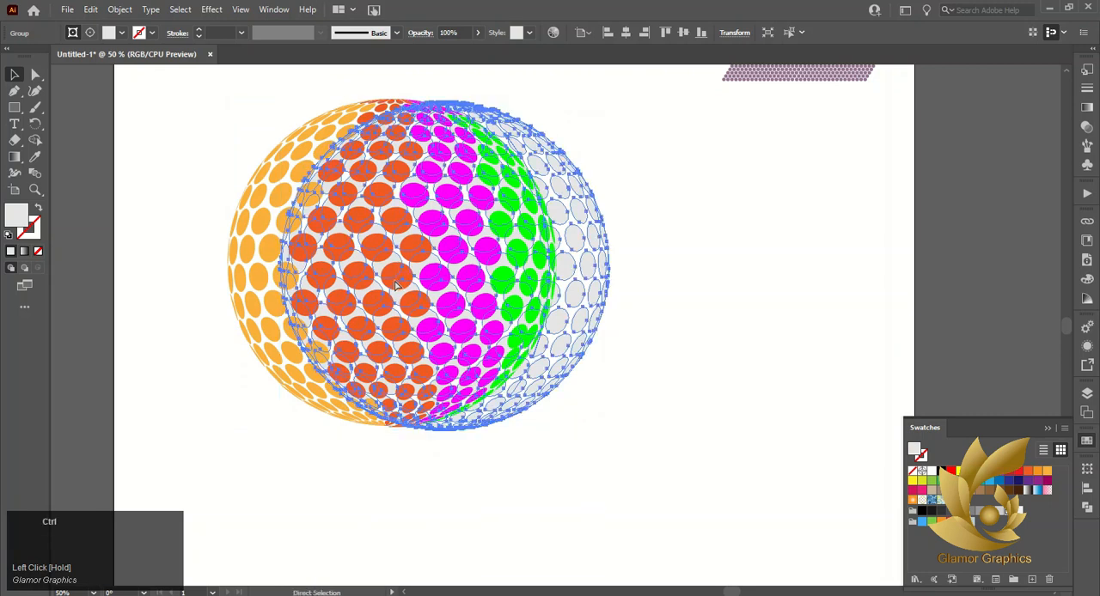
pyautogui.hotkey('ctrl', 'z')
pyautogui.click(999, 513)
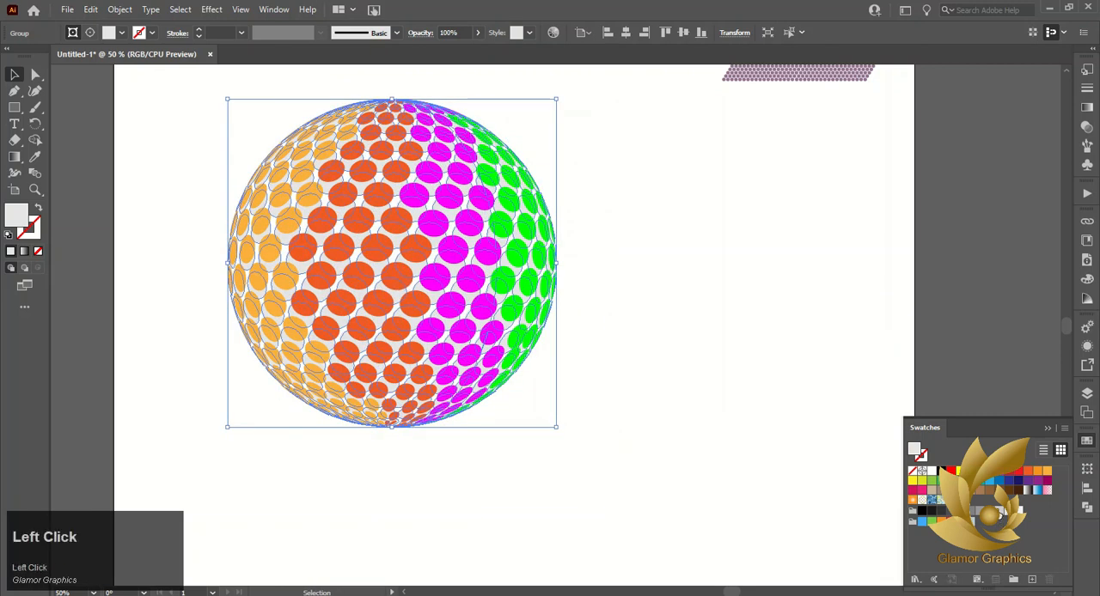
pyautogui.click(1000, 512)
pyautogui.click(1002, 514)
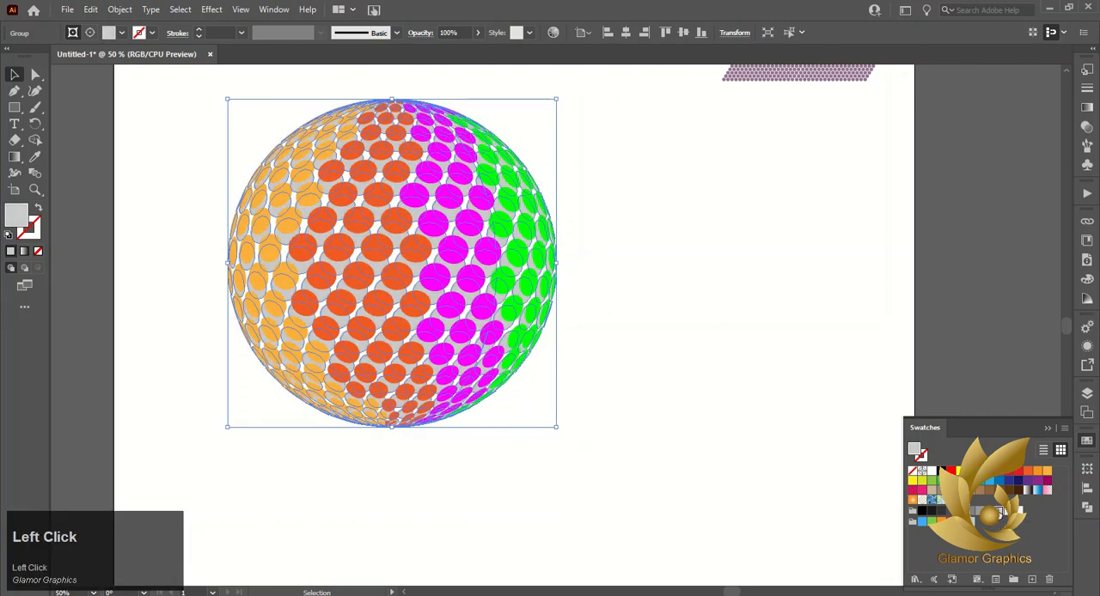
pyautogui.click(733, 378)
# Move the combined gray and colored spheres toward the artboard's center and ungroup them
pyautogui.click(576, 573)
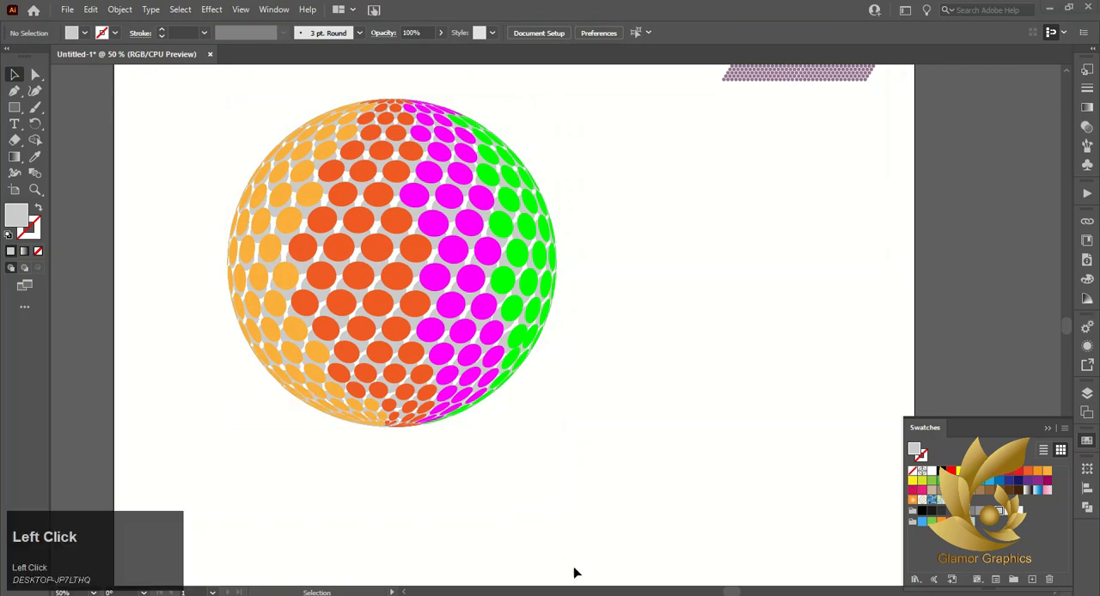
pyautogui.moveTo(384, 204); pyautogui.dragTo(607, 471)
pyautogui.moveTo(469, 338); pyautogui.dragTo(631, 377)
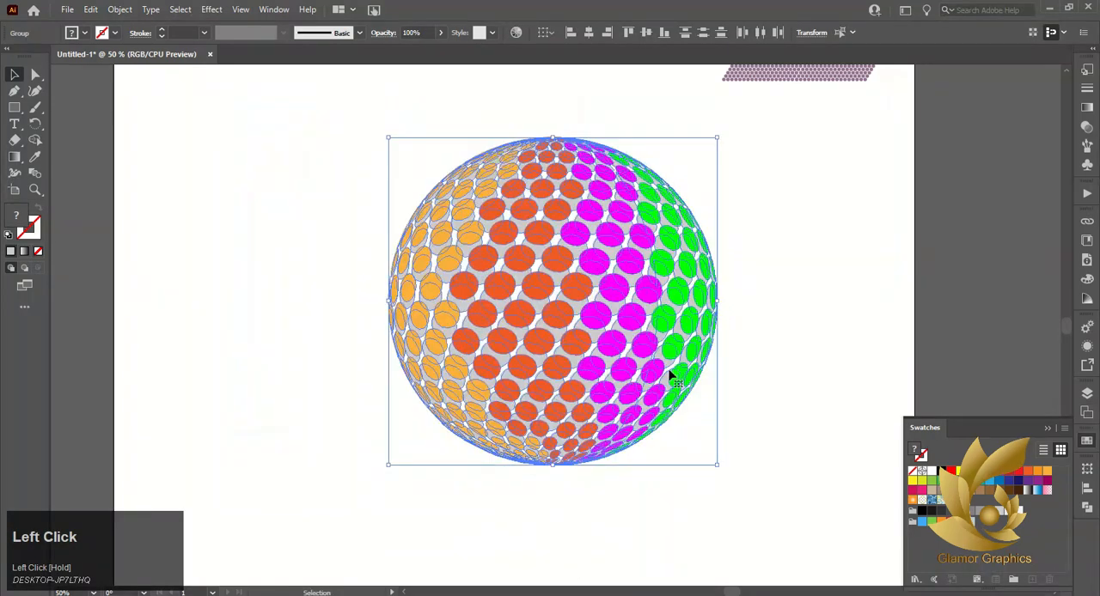
pyautogui.rightClick(675, 331)
pyautogui.click(710, 434)
pyautogui.click(797, 286)
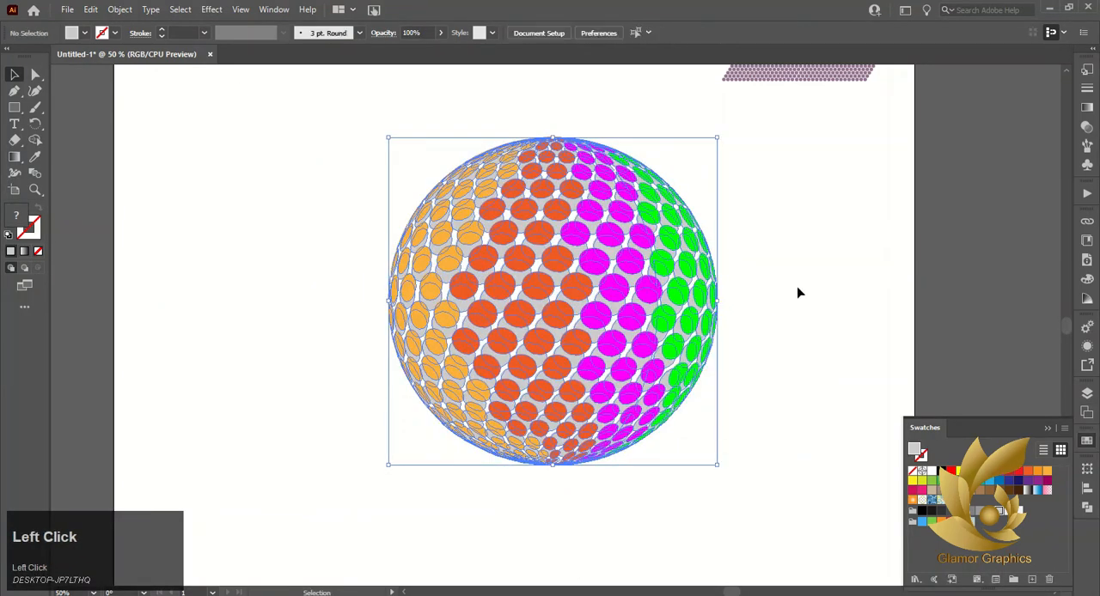
# Ungroup the orange band repeatedly until its dots can be selected individually
pyautogui.click(393, 302)
pyautogui.click(331, 282)
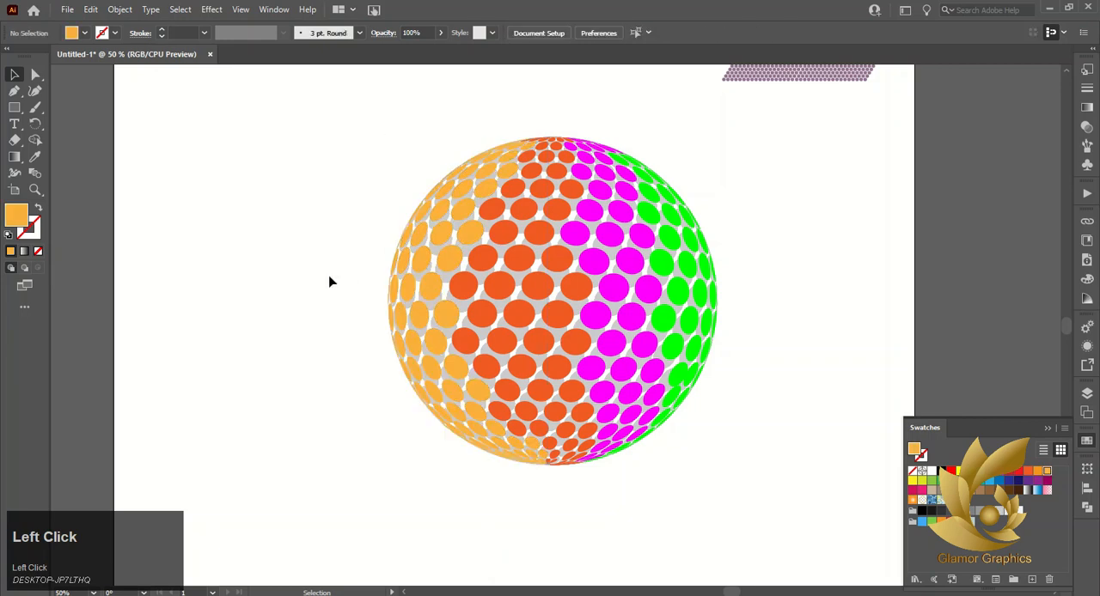
pyautogui.rightClick(405, 263)
pyautogui.click(444, 372)
pyautogui.click(304, 334)
pyautogui.click(421, 245)
pyautogui.rightClick(419, 243)
pyautogui.click(486, 337)
pyautogui.click(344, 252)
pyautogui.click(423, 219)
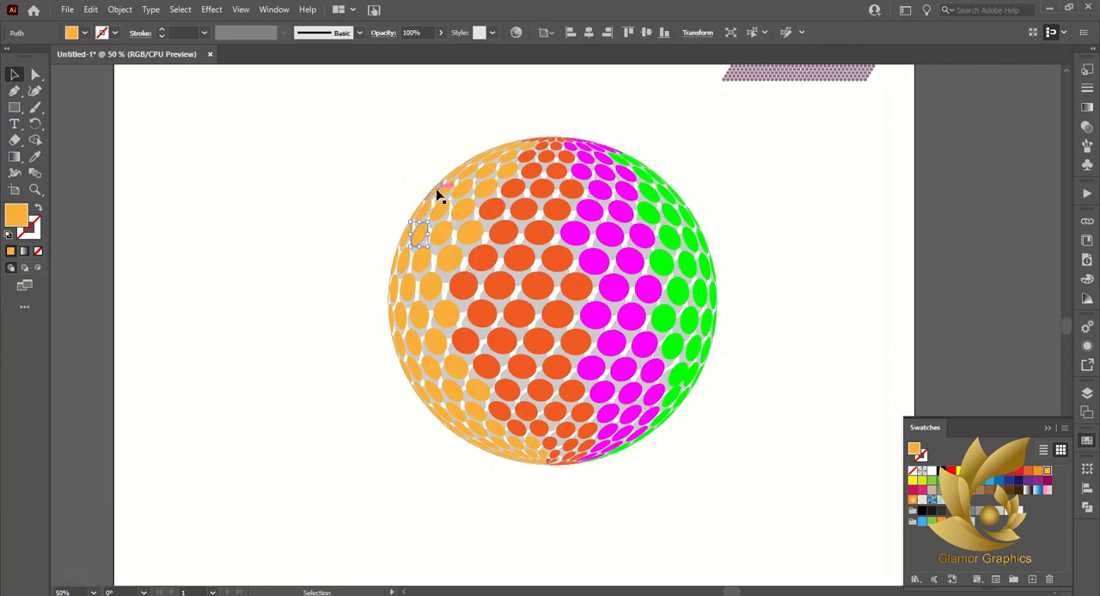
pyautogui.moveTo(427, 225); pyautogui.dragTo(377, 207)
pyautogui.hotkey('ctrl', 'z')
pyautogui.hotkey('ctrl', 'z')
pyautogui.hotkey('ctrl', 'z')
# Pull individual orange dots off the sphere's upper-left edge and scatter them outside it
pyautogui.moveTo(413, 228); pyautogui.dragTo(369, 177)
pyautogui.moveTo(408, 259); pyautogui.dragTo(341, 250)
pyautogui.moveTo(372, 215); pyautogui.dragTo(318, 215)
pyautogui.moveTo(370, 181); pyautogui.dragTo(362, 160)
pyautogui.moveTo(393, 194); pyautogui.dragTo(365, 204)
pyautogui.moveTo(346, 245); pyautogui.dragTo(319, 255)
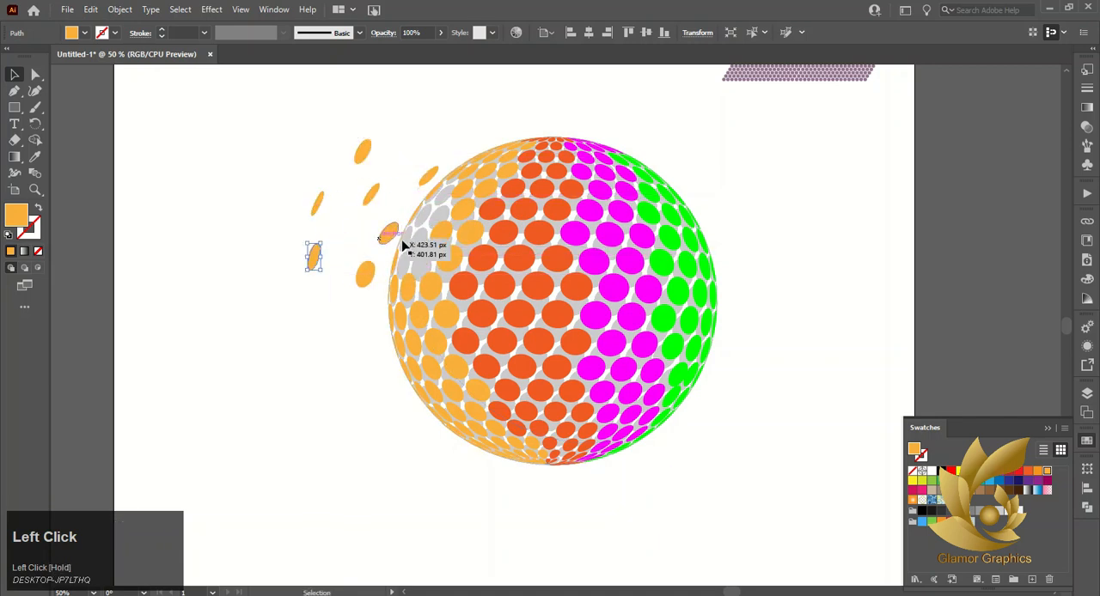
# Scatter more orange dots from the upper rows above and beside the sphere, undoing one misplaced move
pyautogui.moveTo(404, 247); pyautogui.dragTo(405, 247)
pyautogui.moveTo(416, 231); pyautogui.dragTo(317, 163)
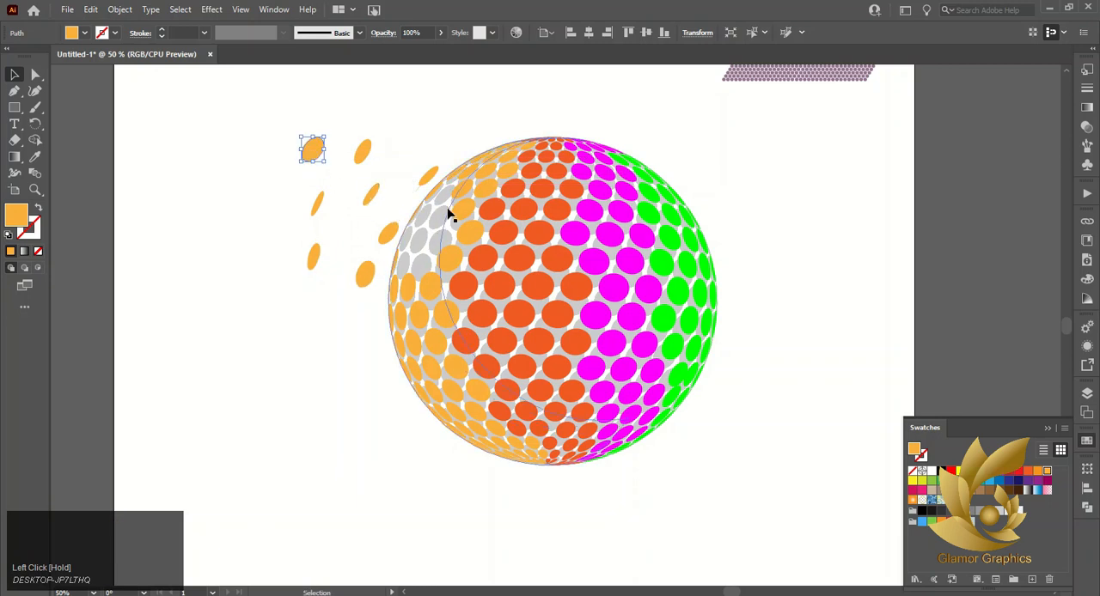
pyautogui.moveTo(462, 192); pyautogui.dragTo(452, 123)
pyautogui.hotkey('ctrl', 'z')
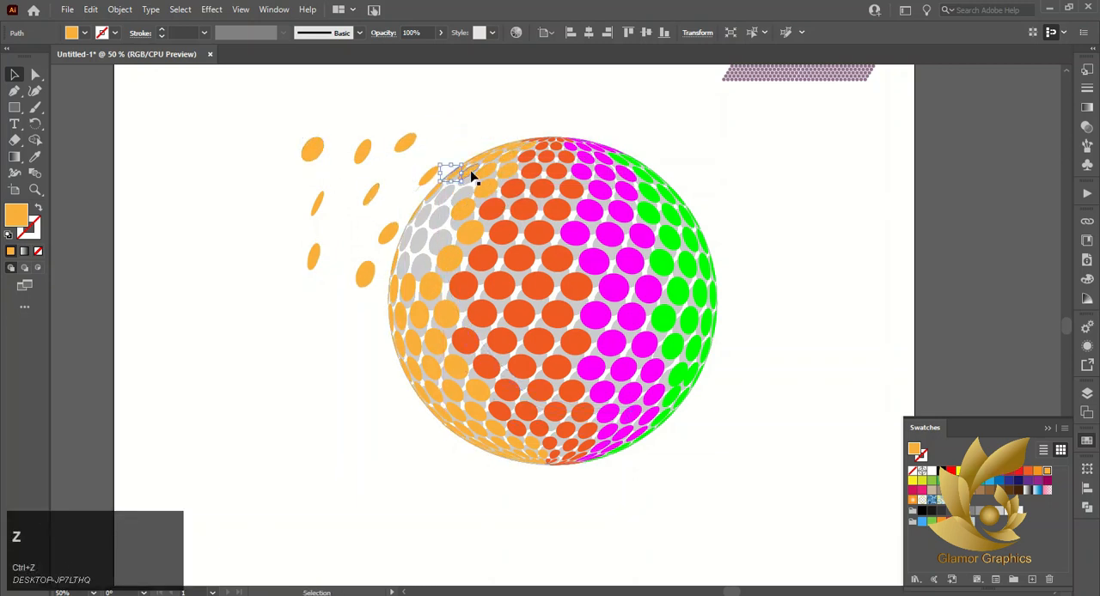
pyautogui.moveTo(471, 172); pyautogui.dragTo(403, 109)
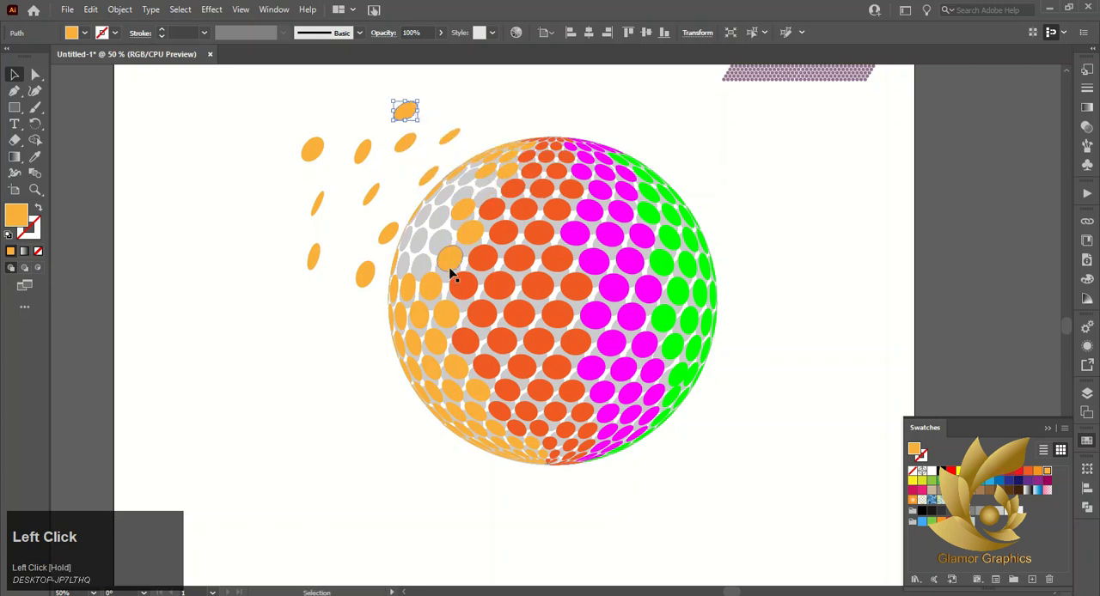
# Move the orange dots of the row just above the sphere's middle outside its left edge, undoing the accidental shift of the gray dots
pyautogui.moveTo(398, 293); pyautogui.dragTo(307, 320)
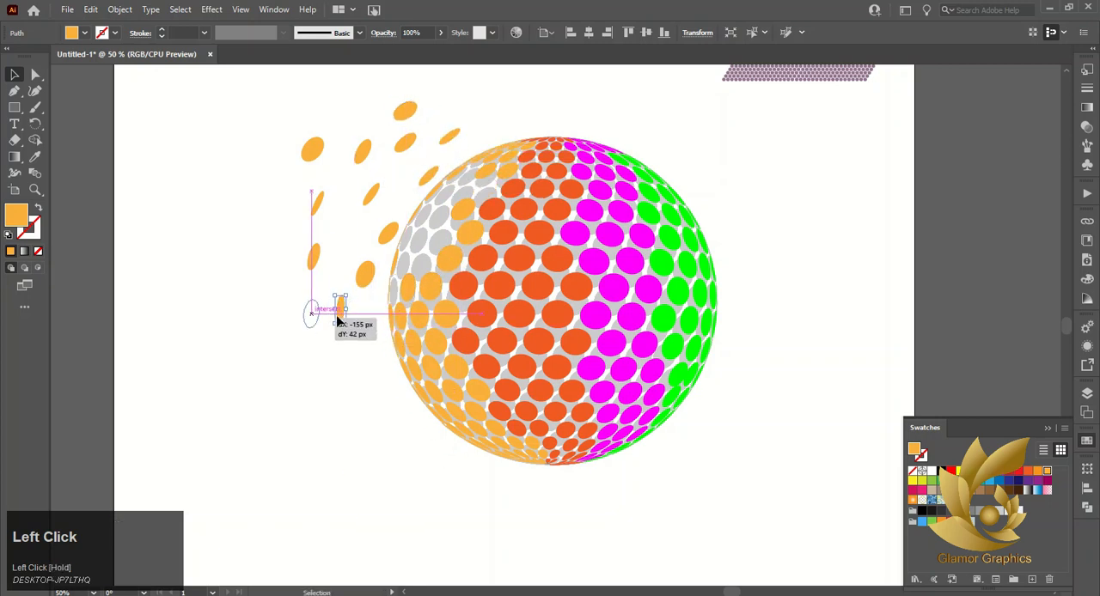
pyautogui.moveTo(410, 293); pyautogui.dragTo(380, 339)
pyautogui.hotkey('ctrl', 'z')
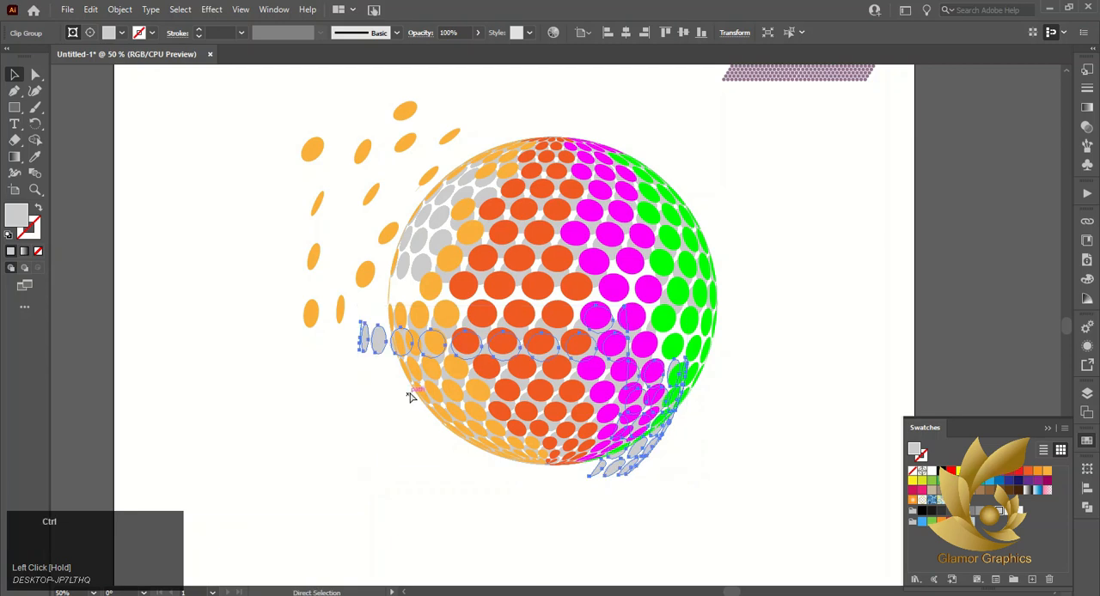
pyautogui.moveTo(430, 277); pyautogui.dragTo(363, 339)
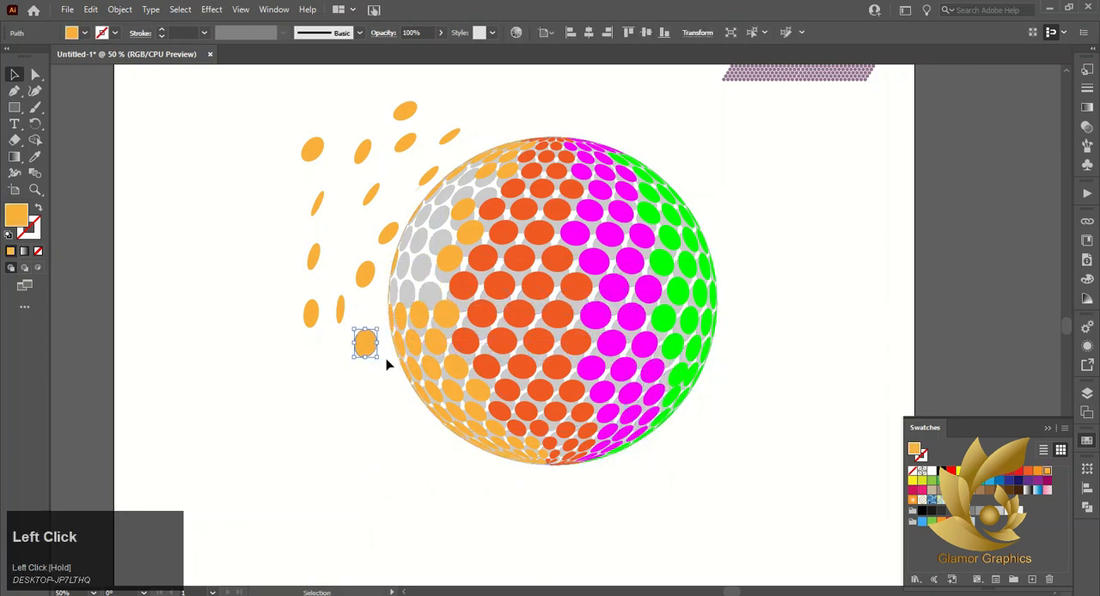
# Move the orange dot bordering the red-orange band above the sphere's middle out among the scattered dots
pyautogui.click(322, 415)
pyautogui.moveTo(448, 260); pyautogui.dragTo(283, 234)
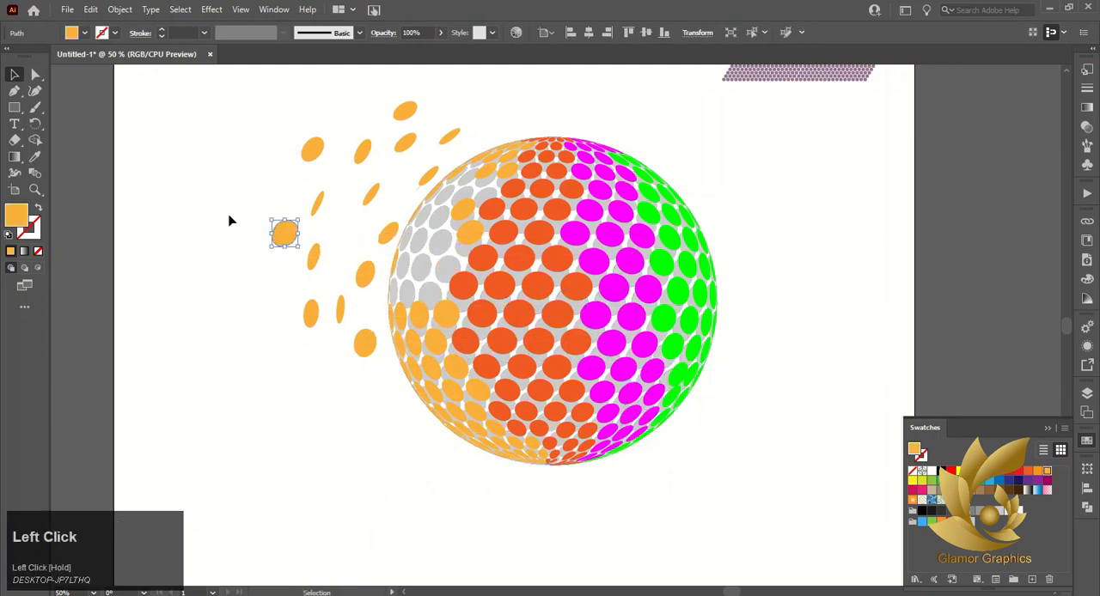
pyautogui.click(231, 220)
# Group the whole dotted sphere together with all of its scattered orange dots
pyautogui.scroll(-1, 477, 301)
pyautogui.moveTo(316, 141); pyautogui.dragTo(647, 450)
pyautogui.keyDown('shift'); pyautogui.click(688, 134); pyautogui.keyUp('shift')
pyautogui.rightClick(579, 254)
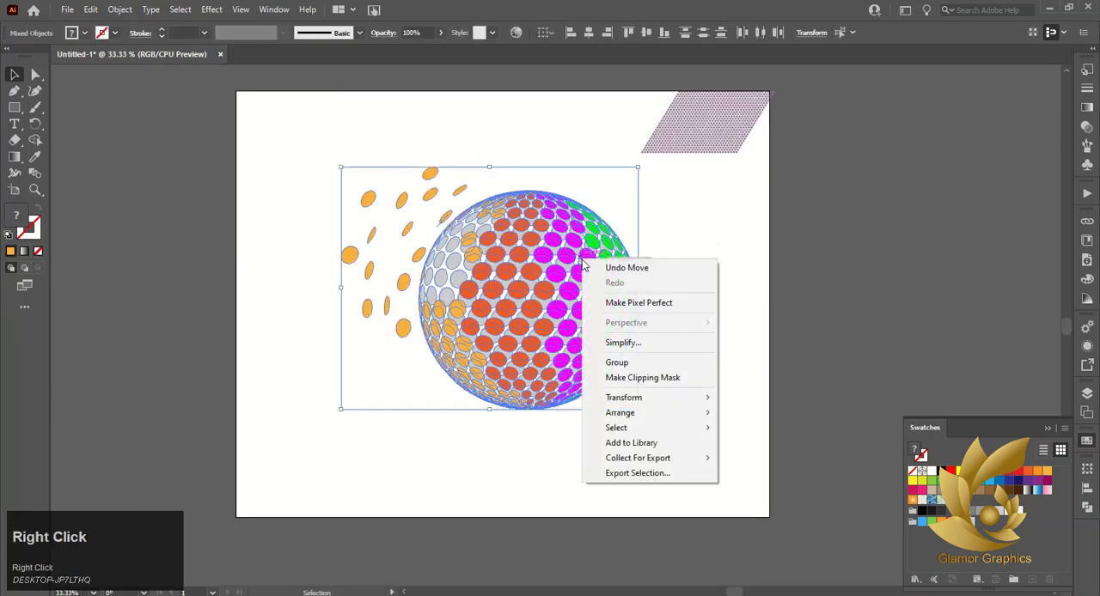
pyautogui.click(601, 361)
pyautogui.click(550, 459)
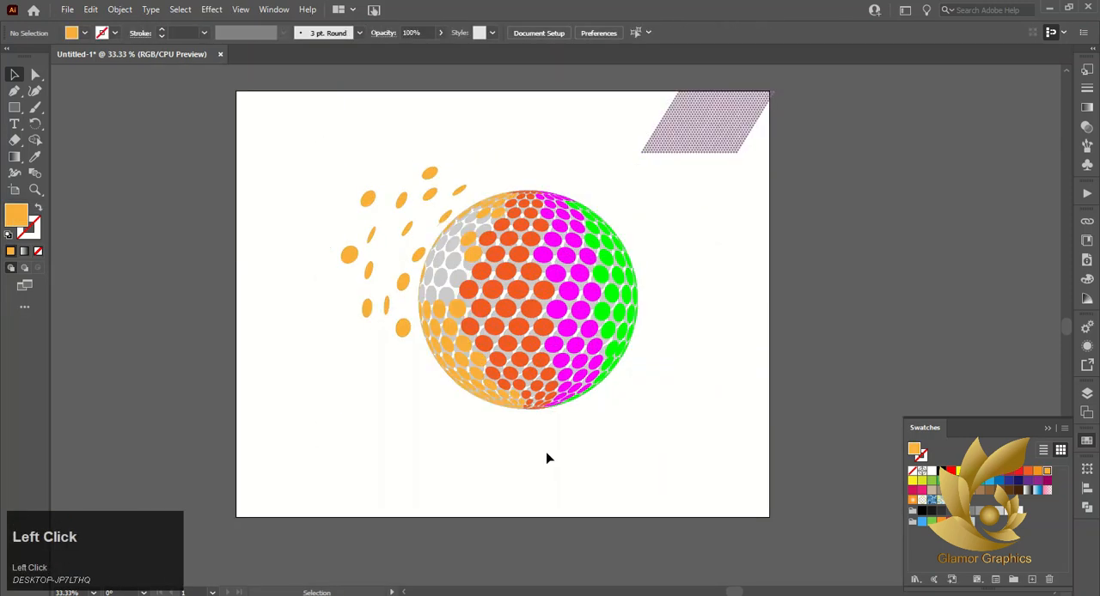
# Enlarge the grouped artwork proportionally about its center and delete the leftover purple dot pattern at the artboard's corner
pyautogui.click(525, 361)
pyautogui.moveTo(636, 412); pyautogui.dragTo(672, 440)
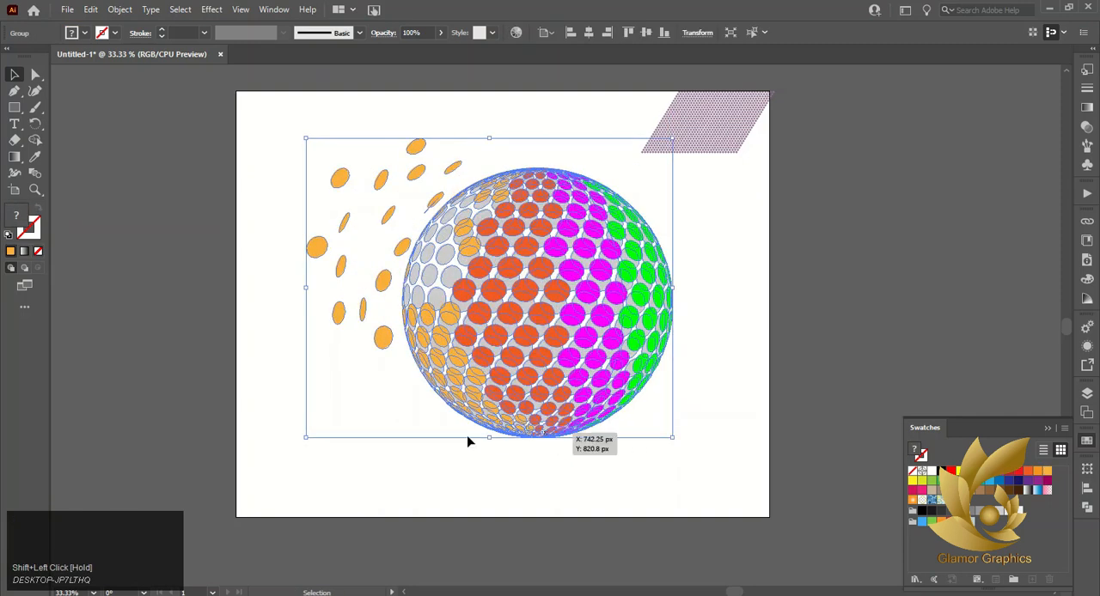
pyautogui.click(452, 481)
pyautogui.click(678, 151)
pyautogui.press('Delete')
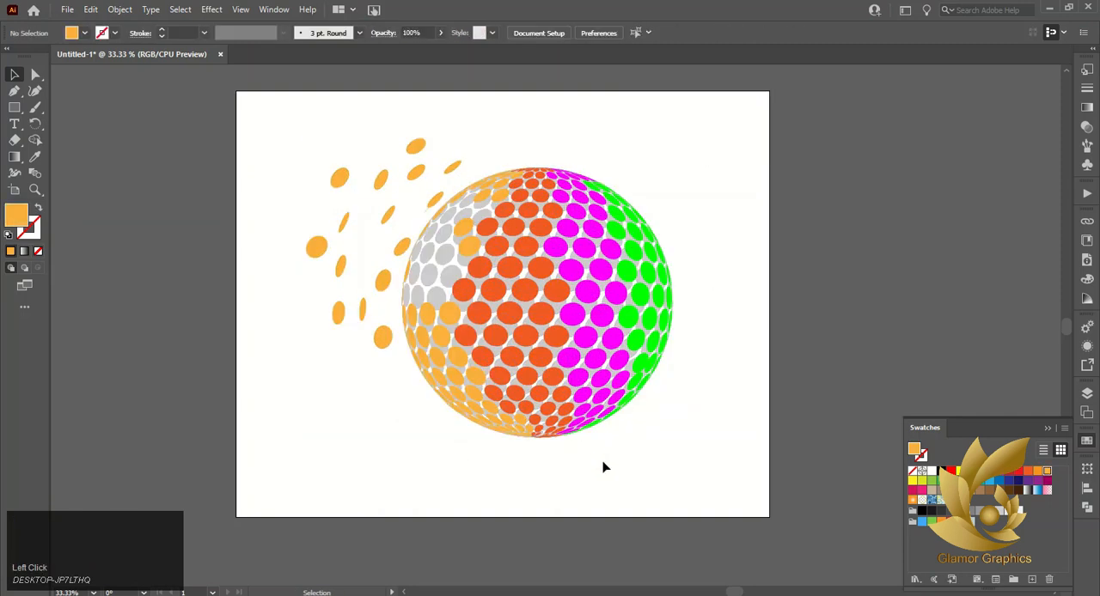
# Move the grouped sphere artwork up on the artboard to leave room beneath it
pyautogui.click(554, 381)
pyautogui.moveTo(554, 381); pyautogui.dragTo(543, 341)
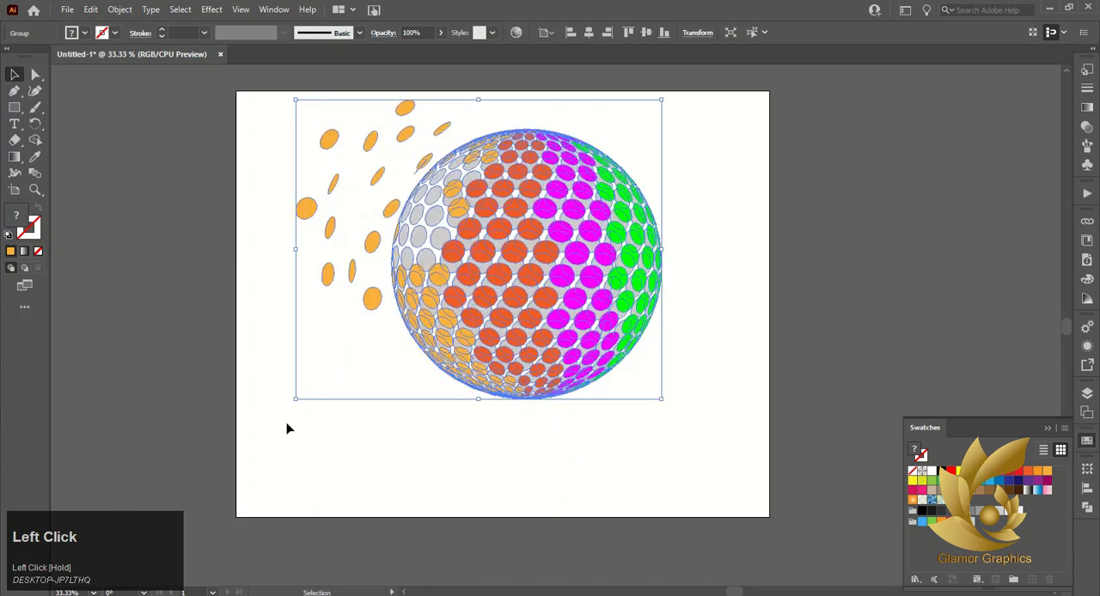
pyautogui.click(285, 430)
# Draw a thin ellipse about 425 px wide and 8 px high and center it directly beneath the sphere
pyautogui.rightClick(25, 110)
pyautogui.click(72, 124)
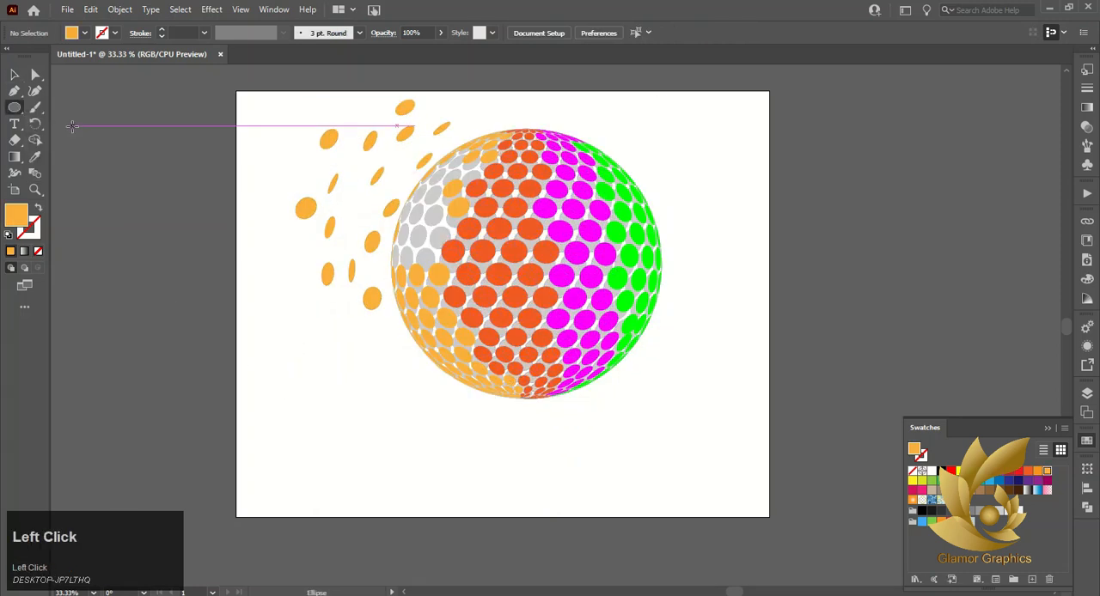
pyautogui.moveTo(460, 404); pyautogui.dragTo(641, 408)
pyautogui.click(8, 79)
pyautogui.moveTo(552, 413); pyautogui.dragTo(531, 409)
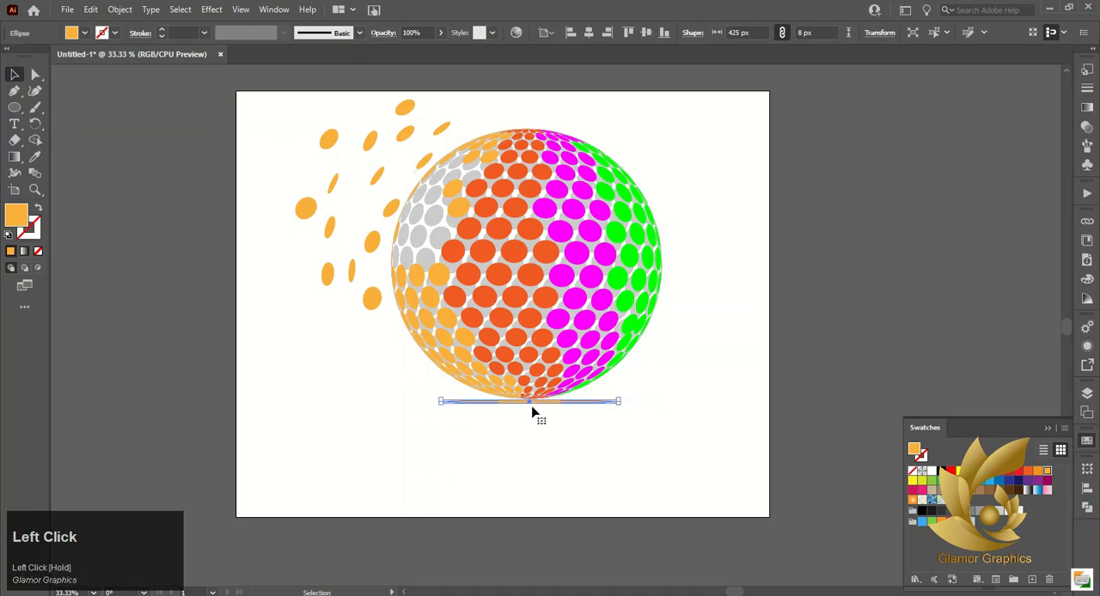
# Stretch the thin ellipse beneath the sphere downward to a height of about 41 px
pyautogui.click(546, 439)
pyautogui.click(536, 402)
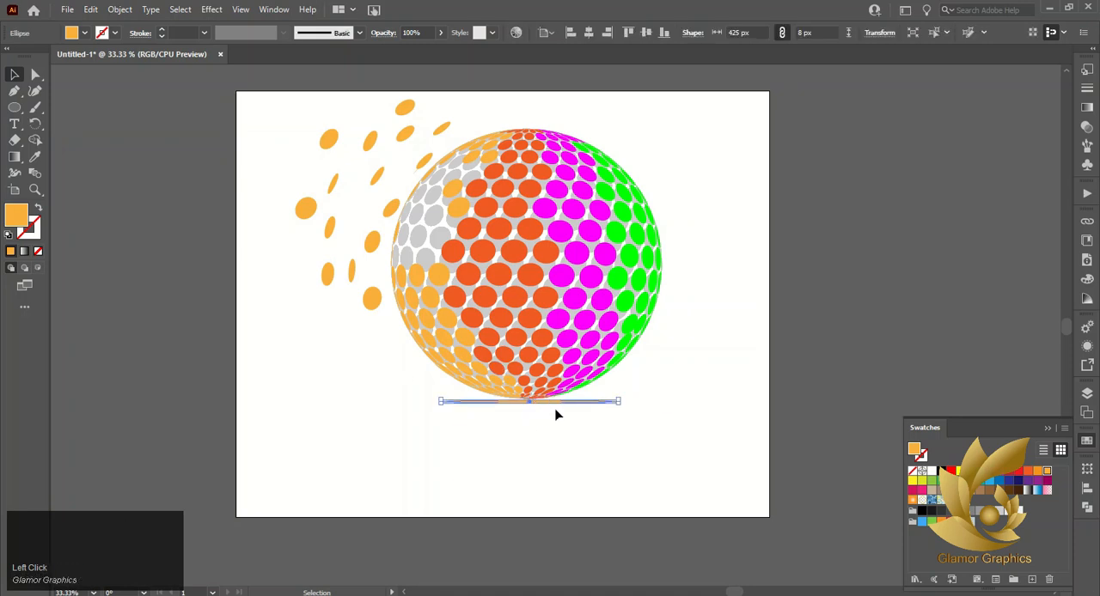
pyautogui.moveTo(618, 401); pyautogui.dragTo(617, 417)
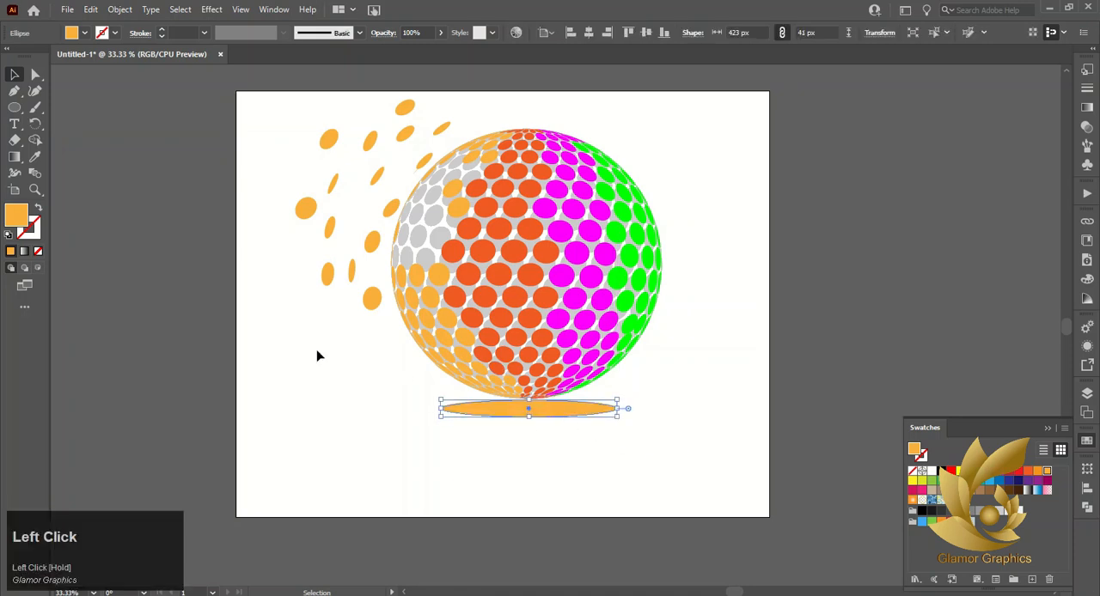
# Fill the ellipse with a reversed radial gradient running from black at the center to white at the edge
pyautogui.click(1087, 107)
pyautogui.click(1006, 180)
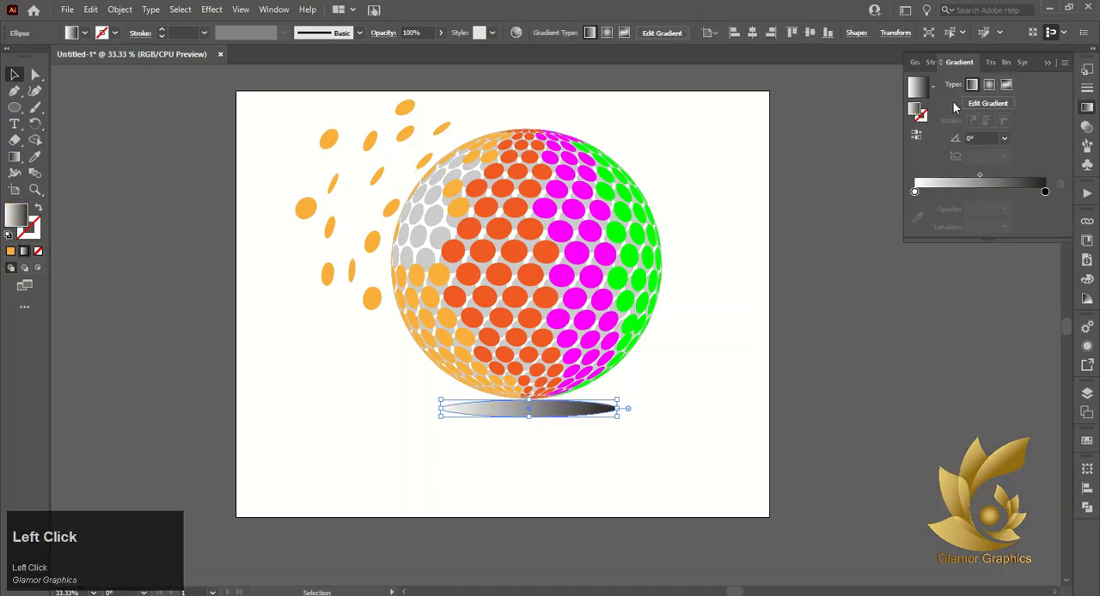
pyautogui.click(917, 138)
pyautogui.click(989, 85)
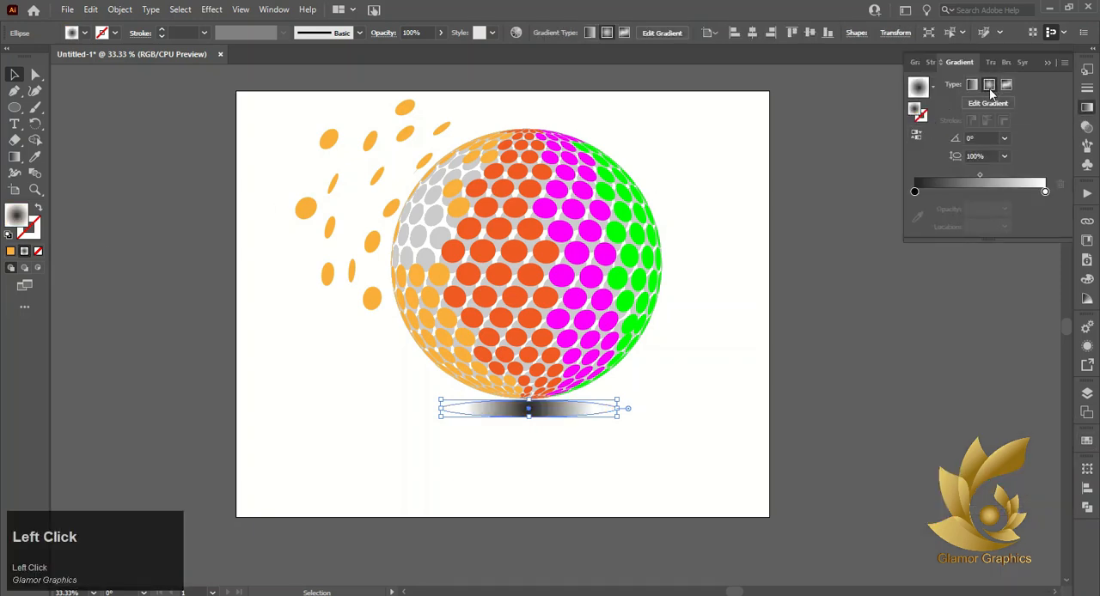
# Set the shadow ellipse's blending mode to Multiply
pyautogui.click(991, 64)
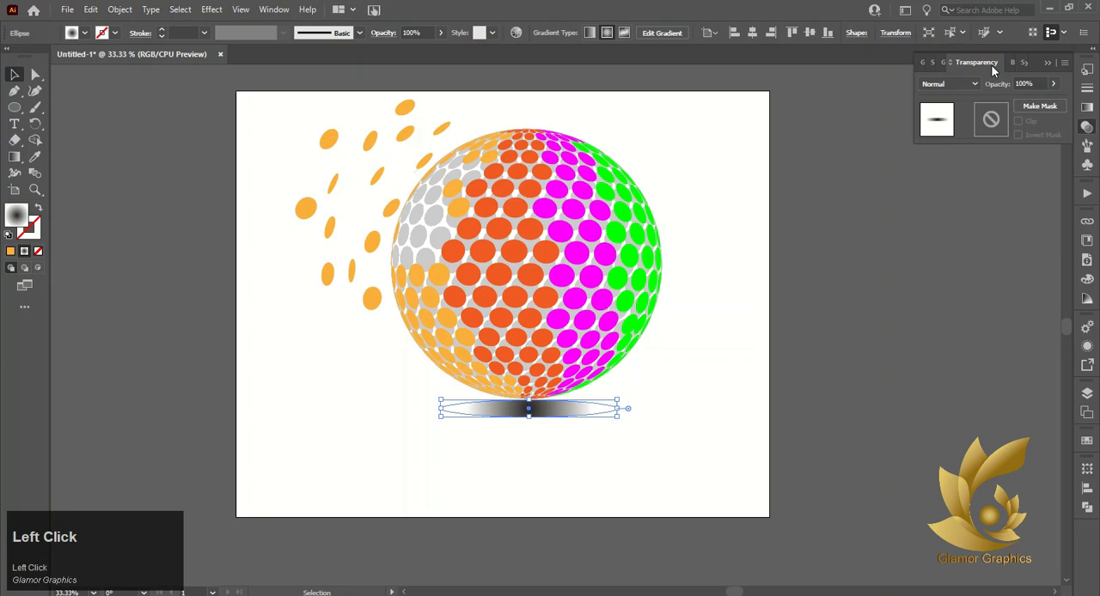
pyautogui.click(953, 83)
pyautogui.click(946, 132)
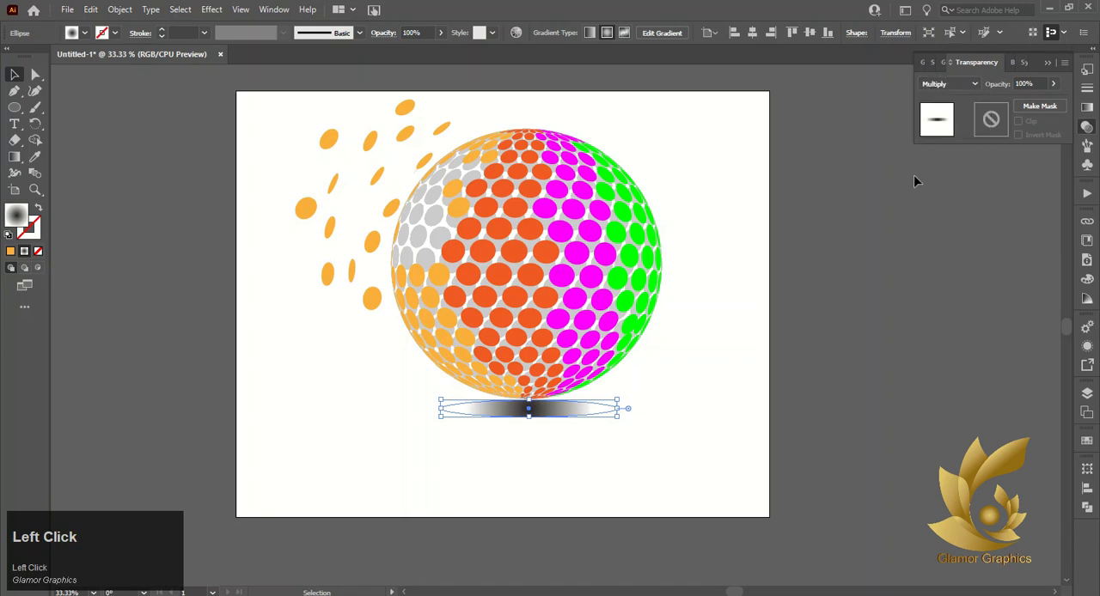
# Shift the shadow gradient's midpoint to about 35% and flatten the ellipse to roughly half its height
pyautogui.click(1013, 62)
pyautogui.click(951, 63)
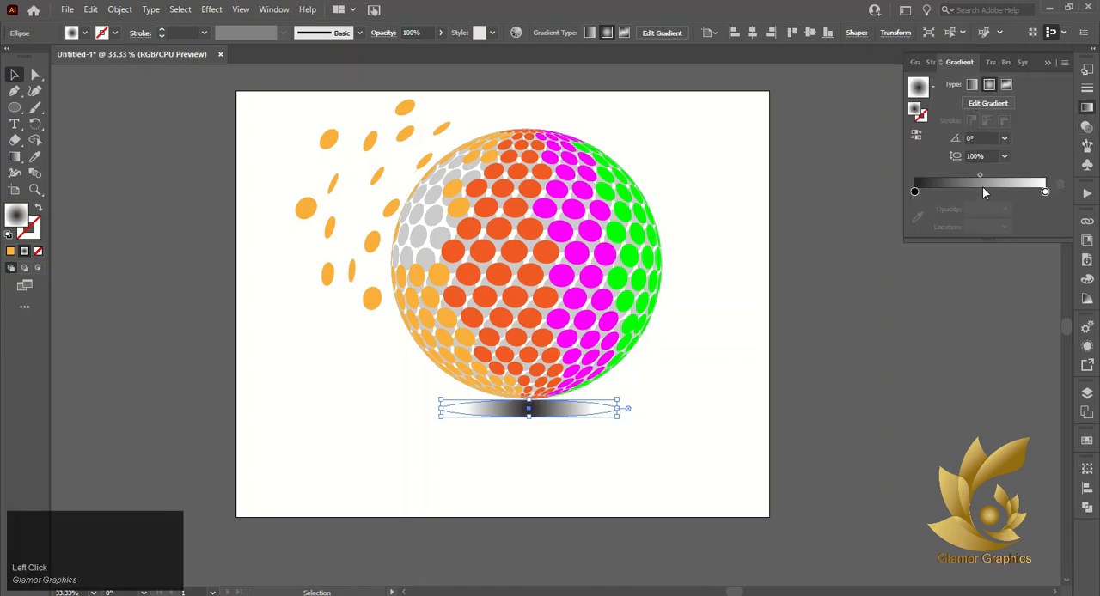
pyautogui.moveTo(980, 176); pyautogui.dragTo(960, 175)
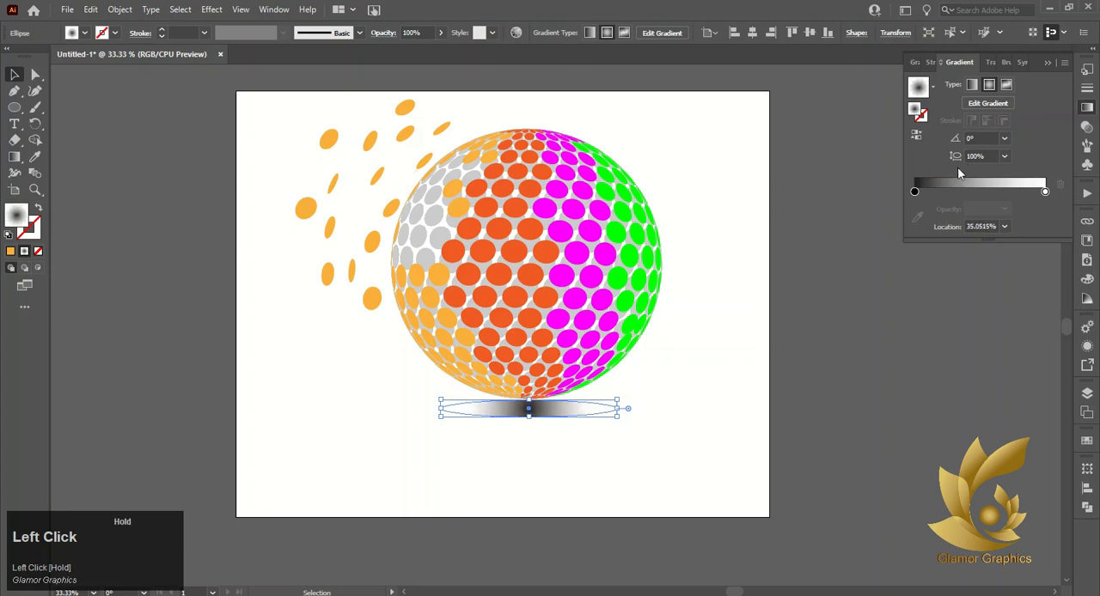
pyautogui.moveTo(530, 418); pyautogui.dragTo(529, 408)
pyautogui.click(544, 447)
pyautogui.click(543, 406)
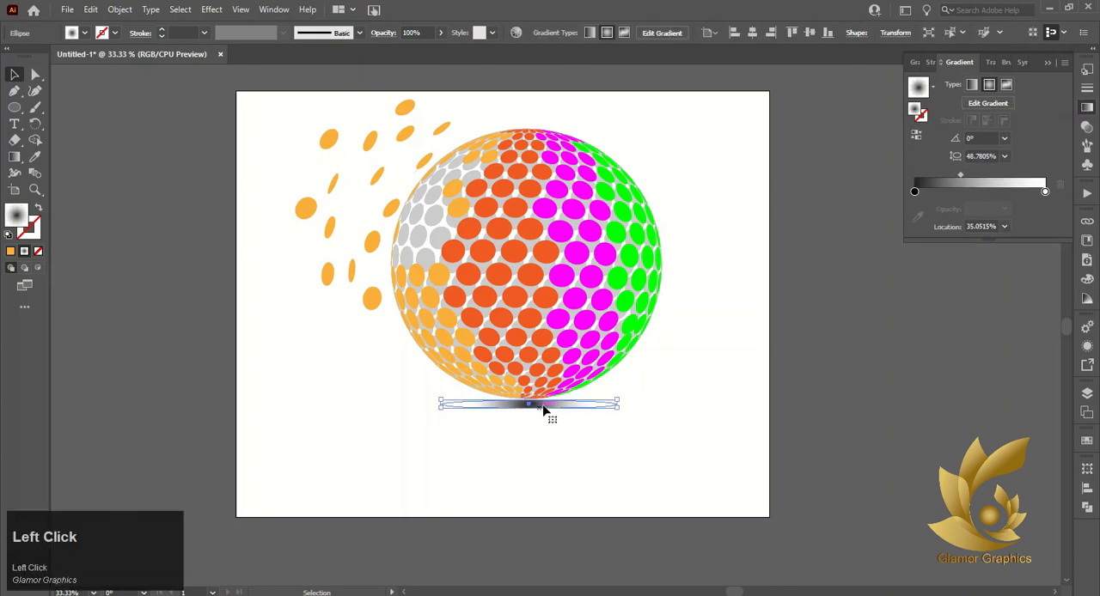
# Change the shadow gradient's black stop to a medium gray and move its midpoint to about 69%
pyautogui.doubleClick(914, 191)
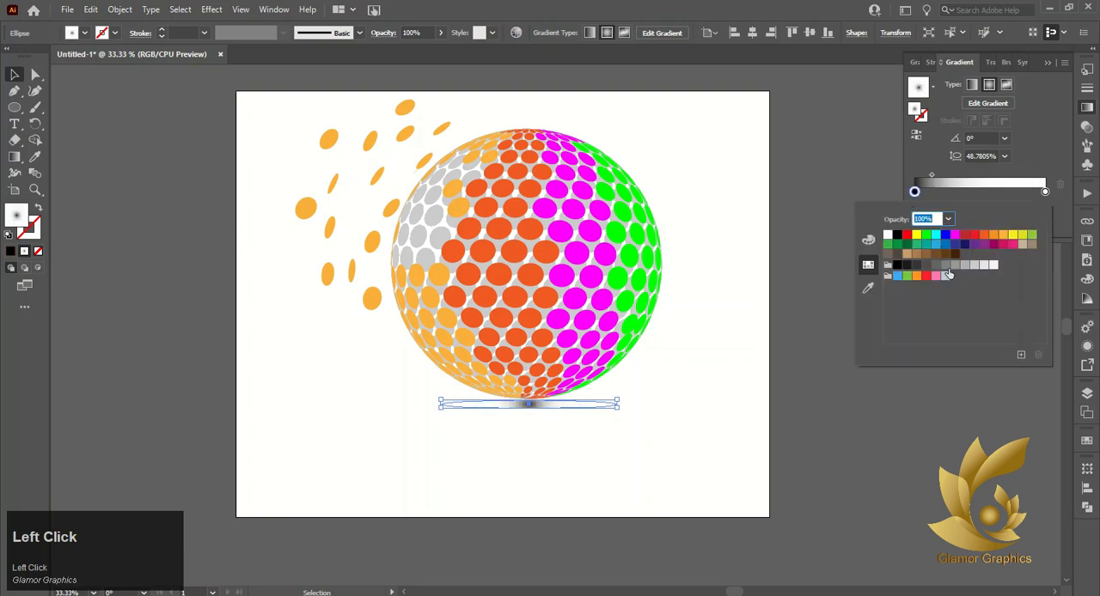
pyautogui.click(939, 267)
pyautogui.click(954, 190)
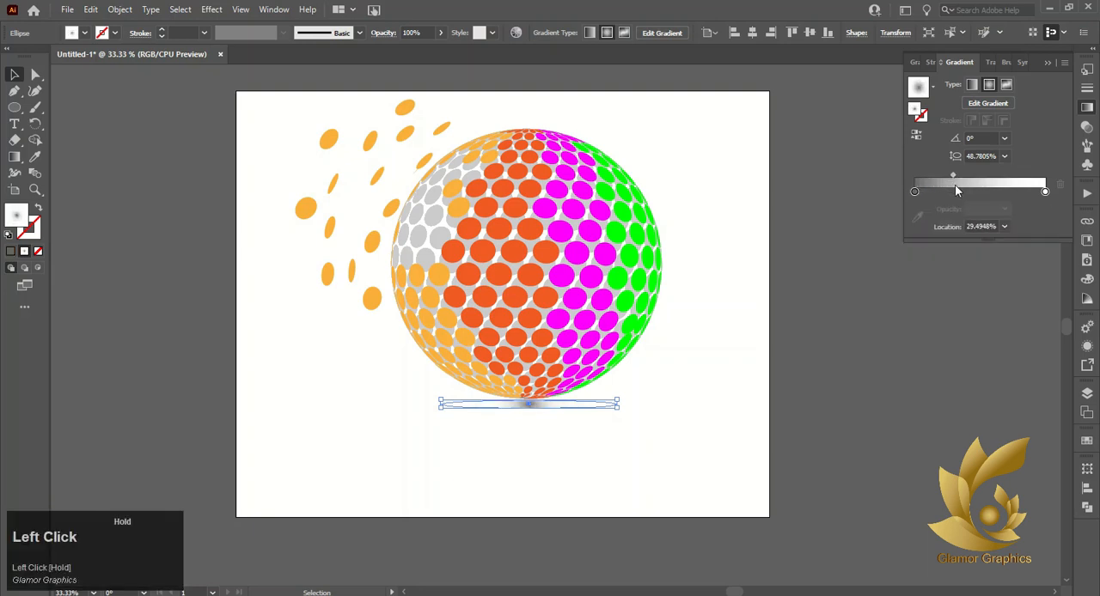
pyautogui.moveTo(957, 186); pyautogui.dragTo(1006, 179)
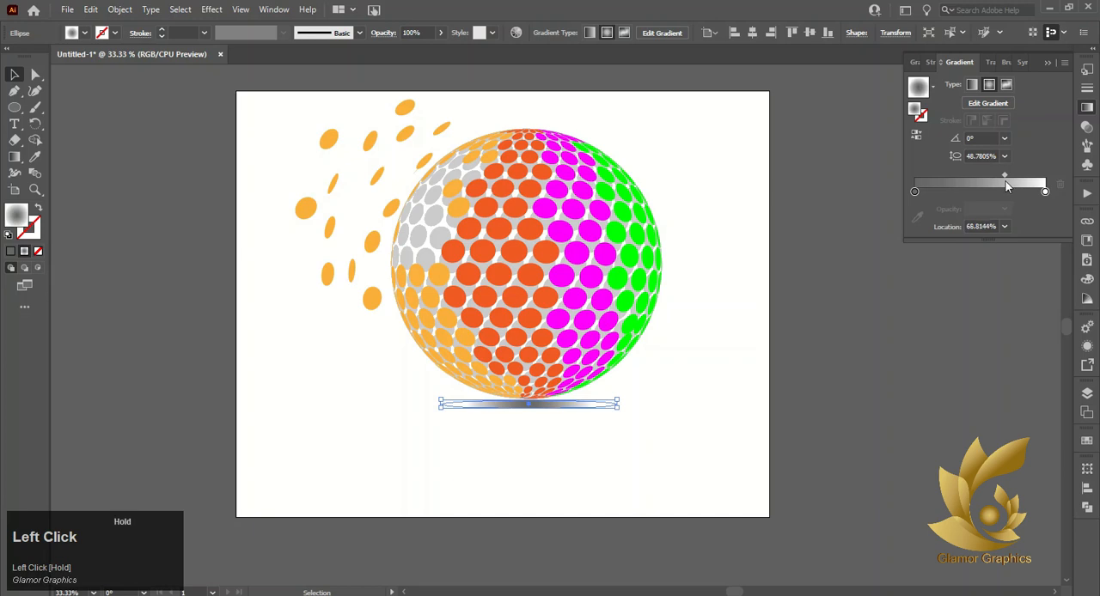
pyautogui.click(736, 400)
# Position the shadow ellipse so it slightly overlaps the sphere's base, and send it to the back
pyautogui.click(527, 411)
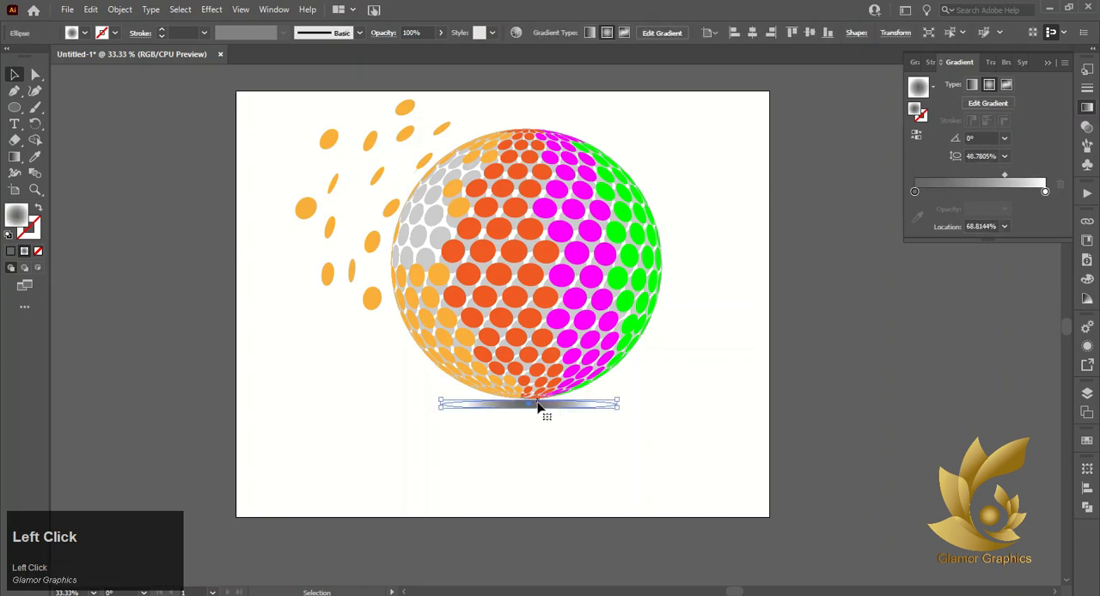
pyautogui.scroll(4, 549, 432)
pyautogui.moveTo(456, 346); pyautogui.dragTo(497, 339)
pyautogui.rightClick(497, 340)
pyautogui.moveTo(567, 528)
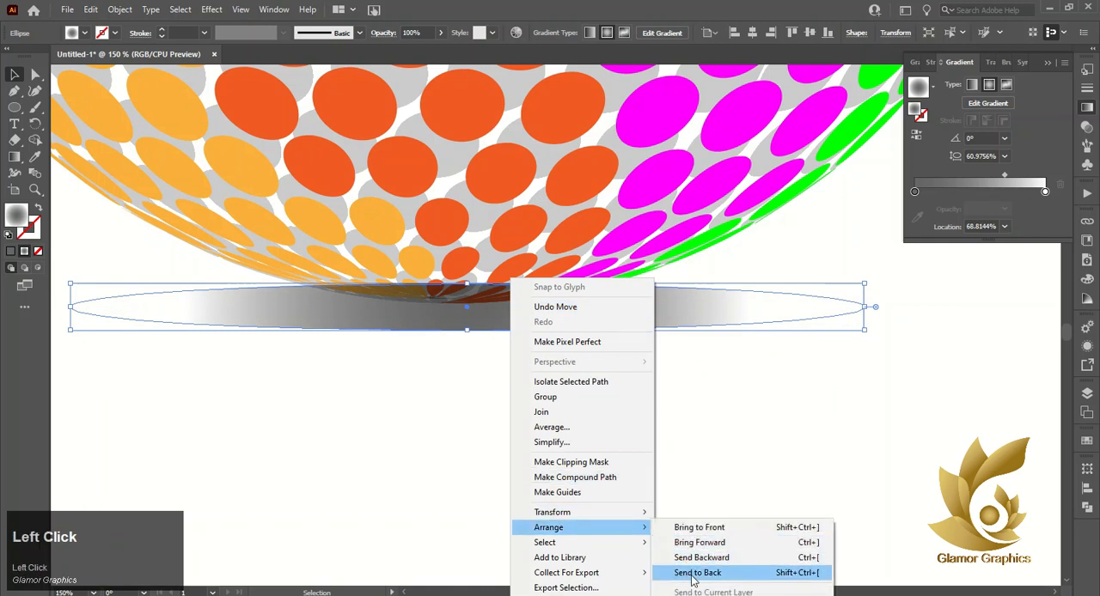
pyautogui.click(746, 572)
pyautogui.click(460, 432)
pyautogui.scroll(-2, 432, 401)
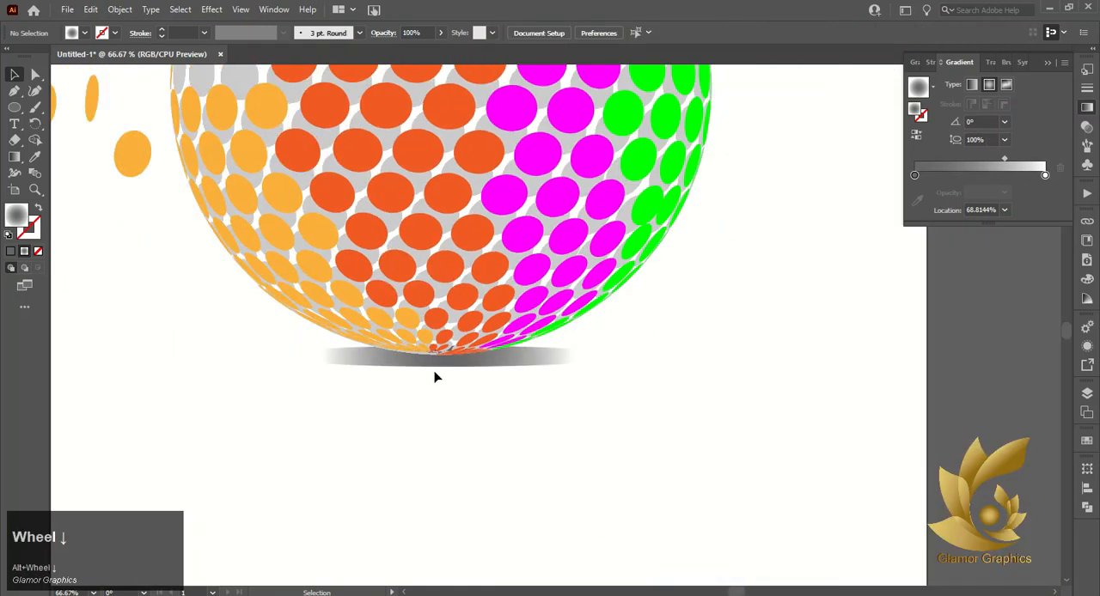
# Change the shadow gradient's white outer stop to light gray, R=230 G=230 B=230
pyautogui.click(515, 373)
pyautogui.click(1045, 191)
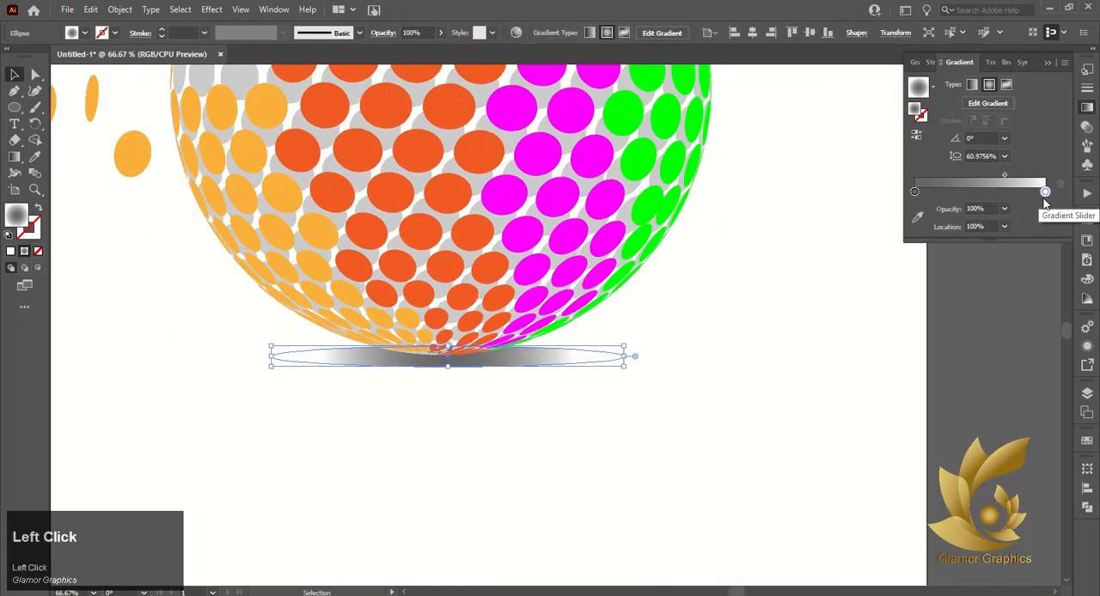
pyautogui.doubleClick(1045, 192)
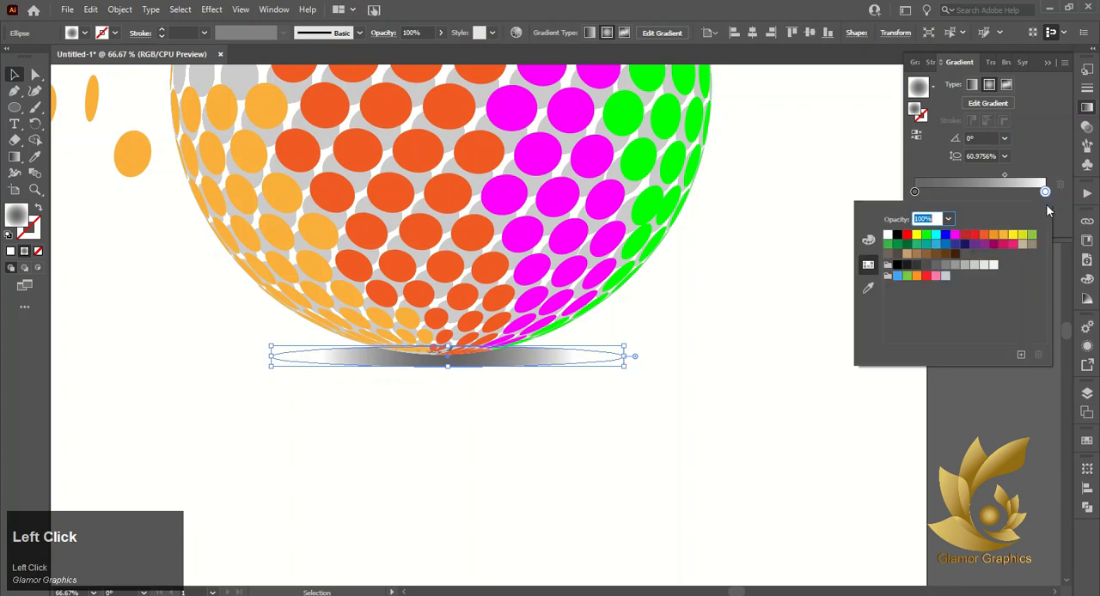
pyautogui.click(992, 267)
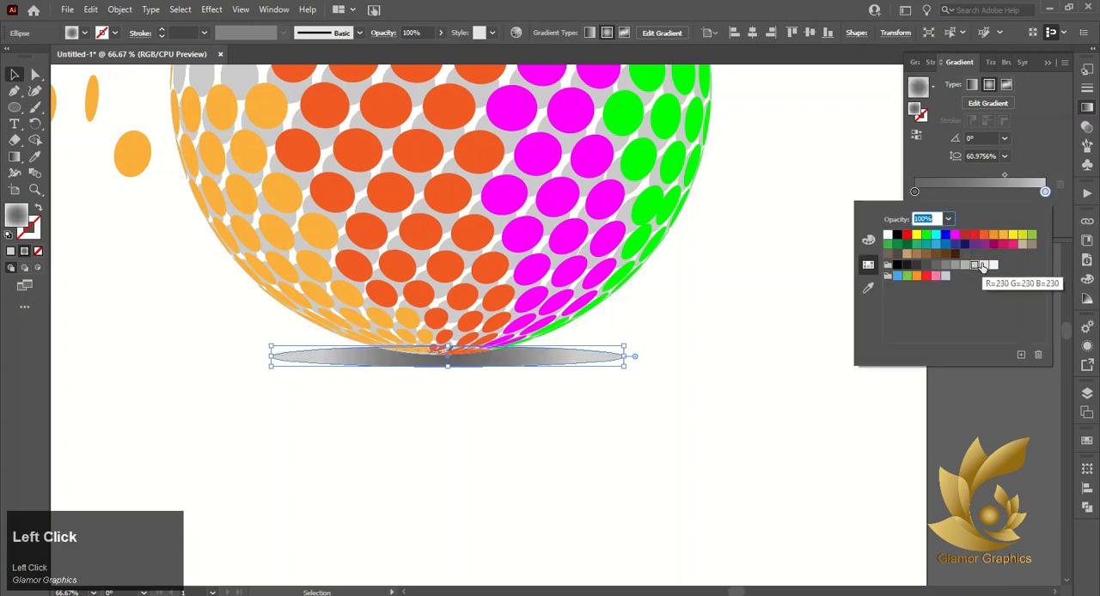
pyautogui.click(792, 376)
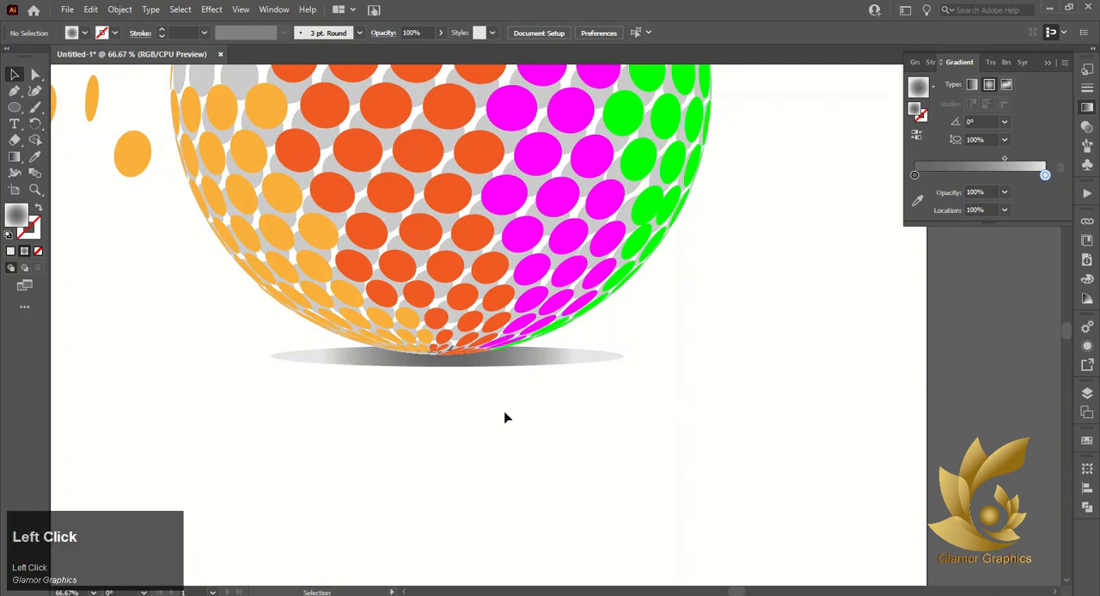
# Group the sphere artwork with its shadow and center the group horizontally on the artboard
pyautogui.scroll(-3, 504, 418)
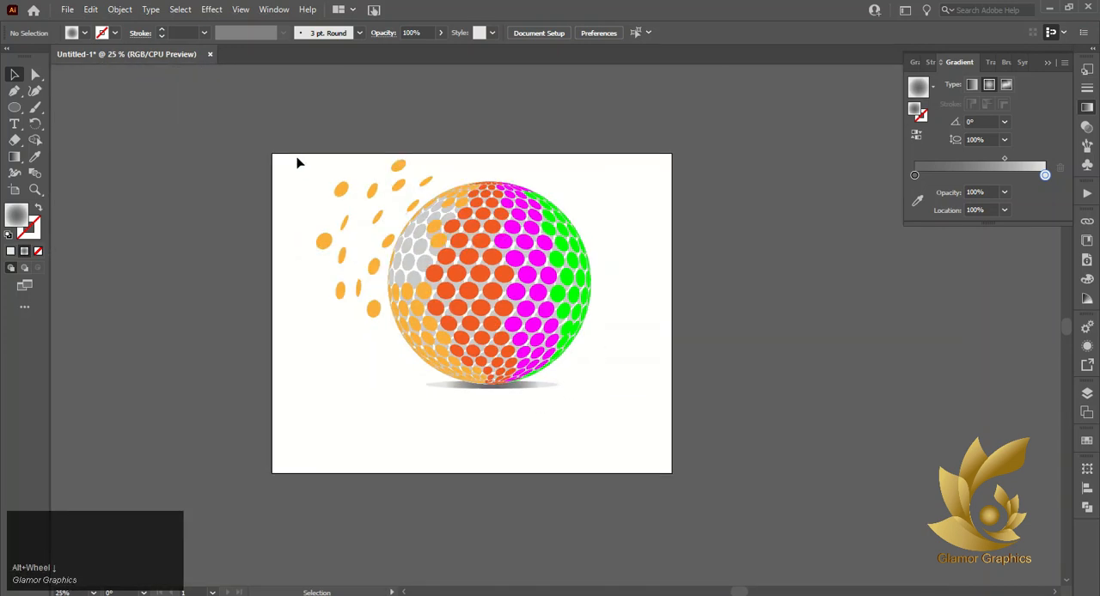
pyautogui.moveTo(297, 163); pyautogui.dragTo(562, 367)
pyautogui.rightClick(540, 336)
pyautogui.click(587, 438)
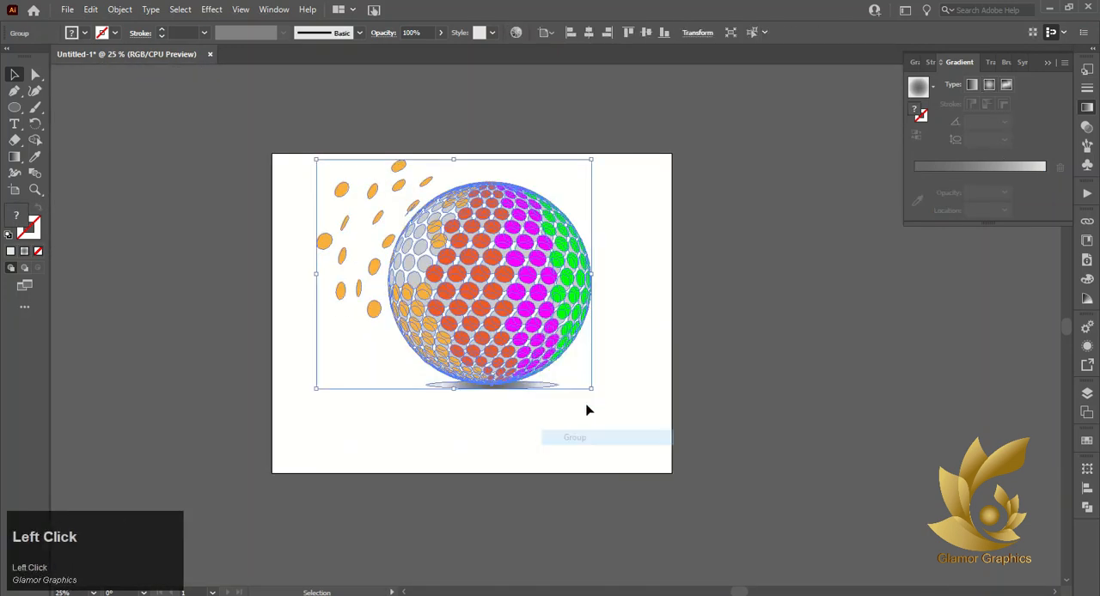
pyautogui.click(589, 32)
pyautogui.click(673, 92)
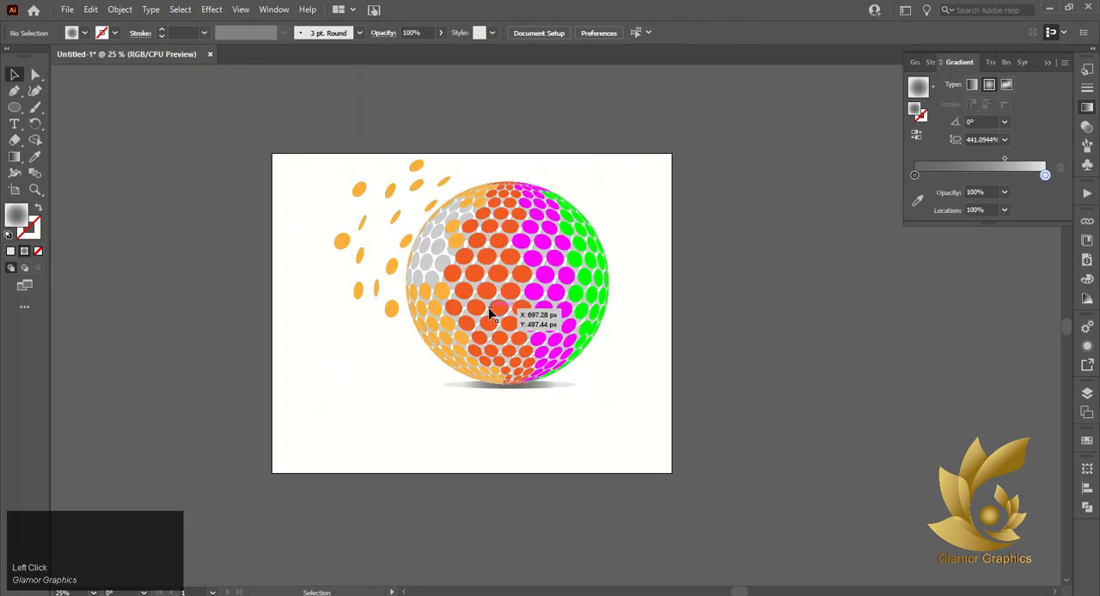